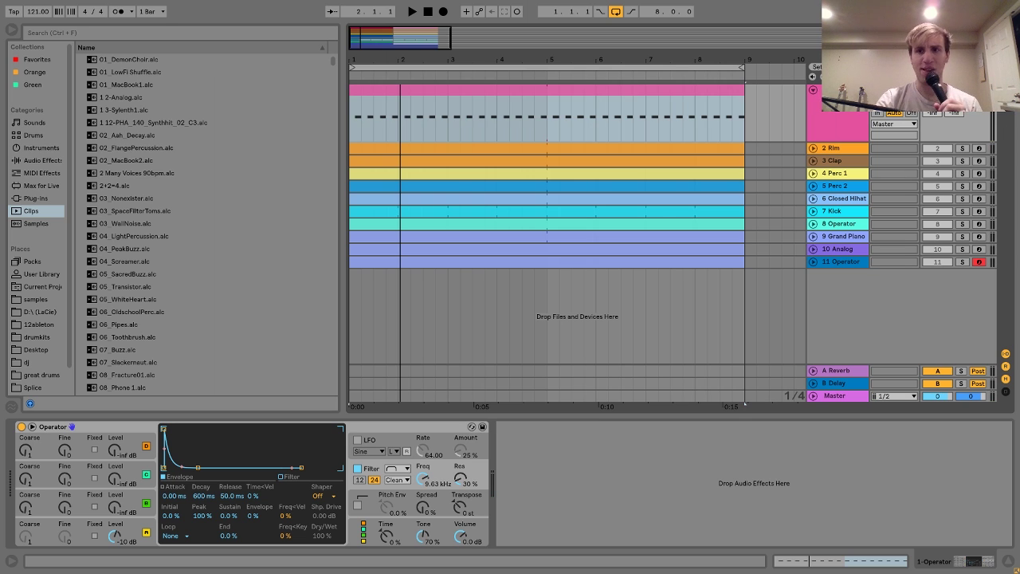
- Examine the Operator synth's oscillator A waveform, envelope and filter settings, and play the part to hear the sound
{"action": "left_click", "coordinate": [146, 530]}
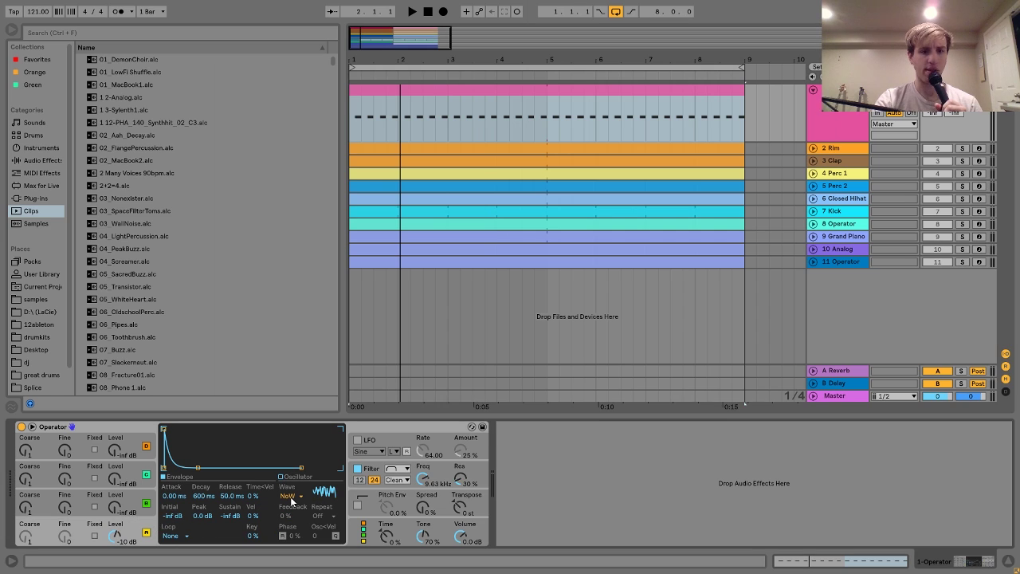
{"action": "left_click", "coordinate": [374, 471]}
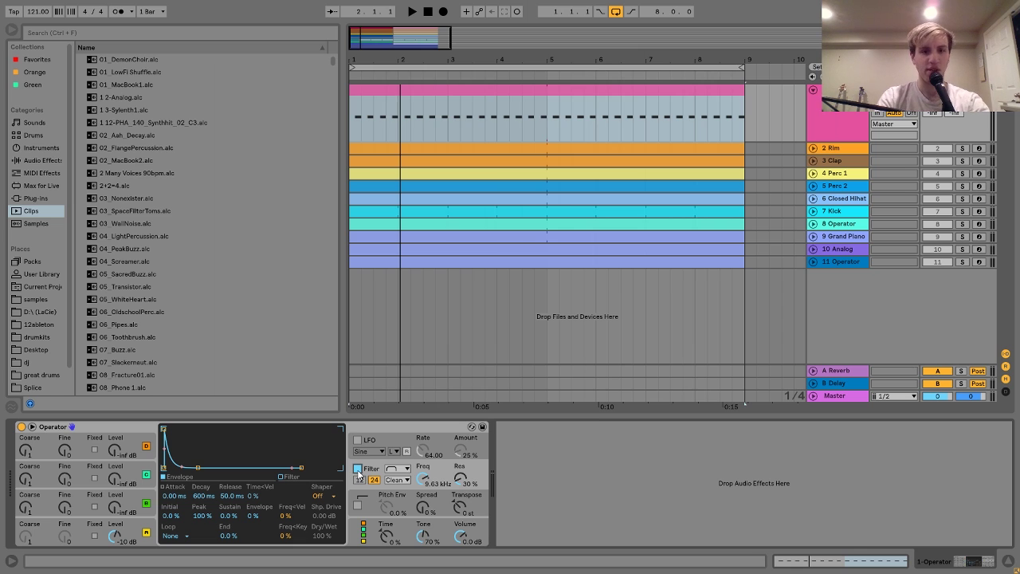
{"action": "left_click", "coordinate": [357, 468]}
{"action": "left_click", "coordinate": [357, 469]}
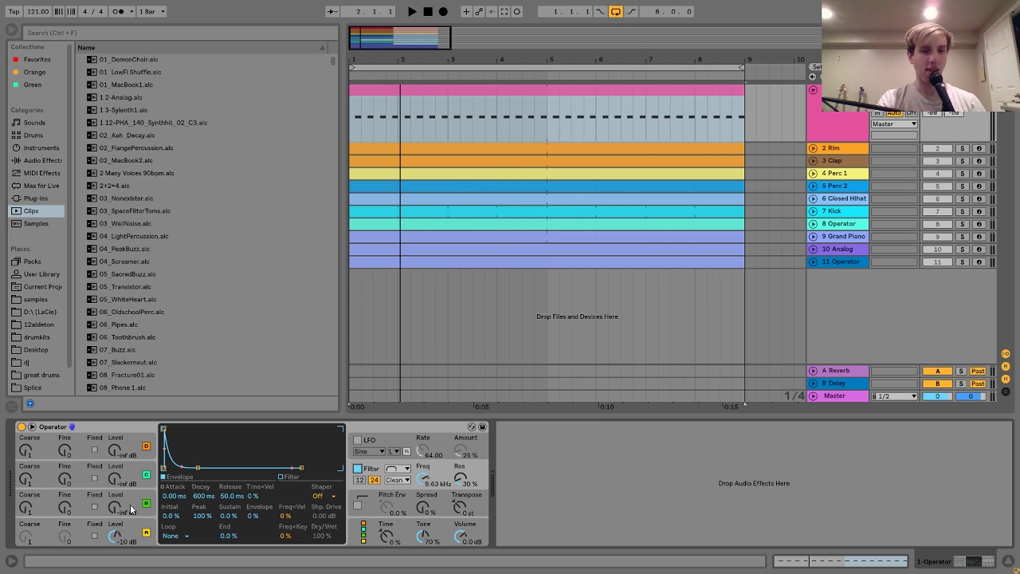
{"action": "left_click", "coordinate": [140, 530]}
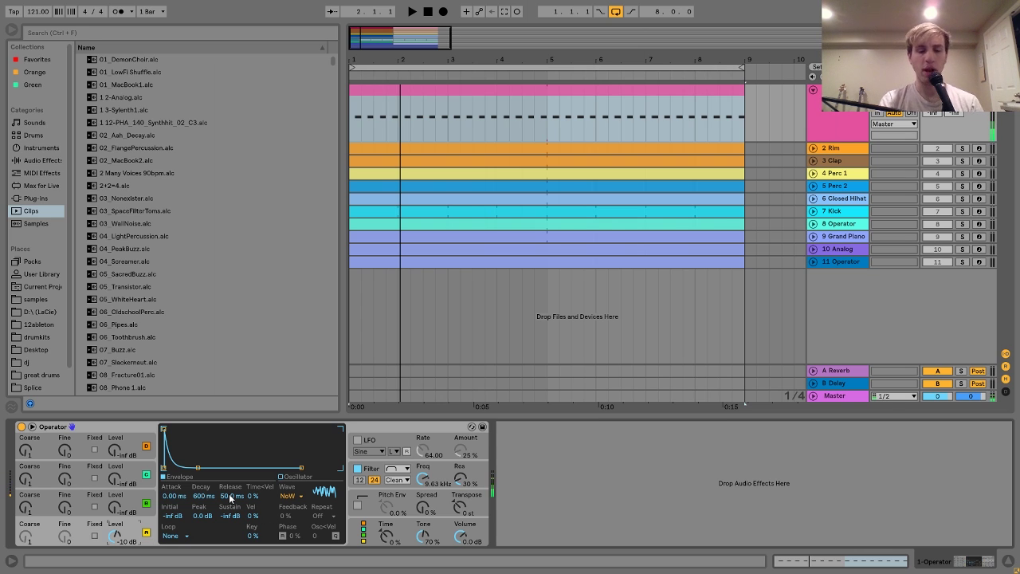
{"action": "key", "text": "space"}
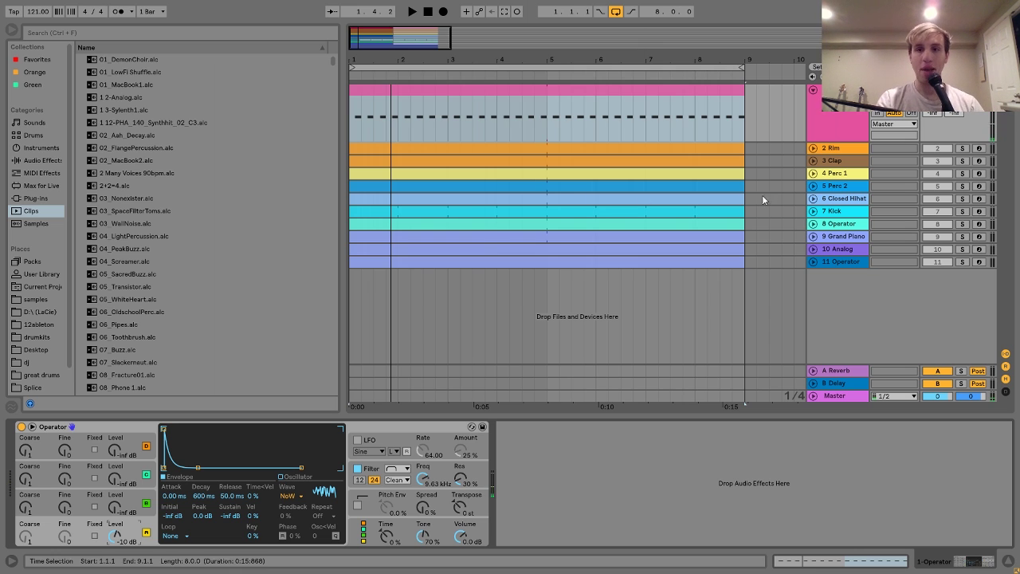
- View the Rim and Clap samplers, solo both tracks, and play them back together
{"action": "left_click", "coordinate": [831, 148]}
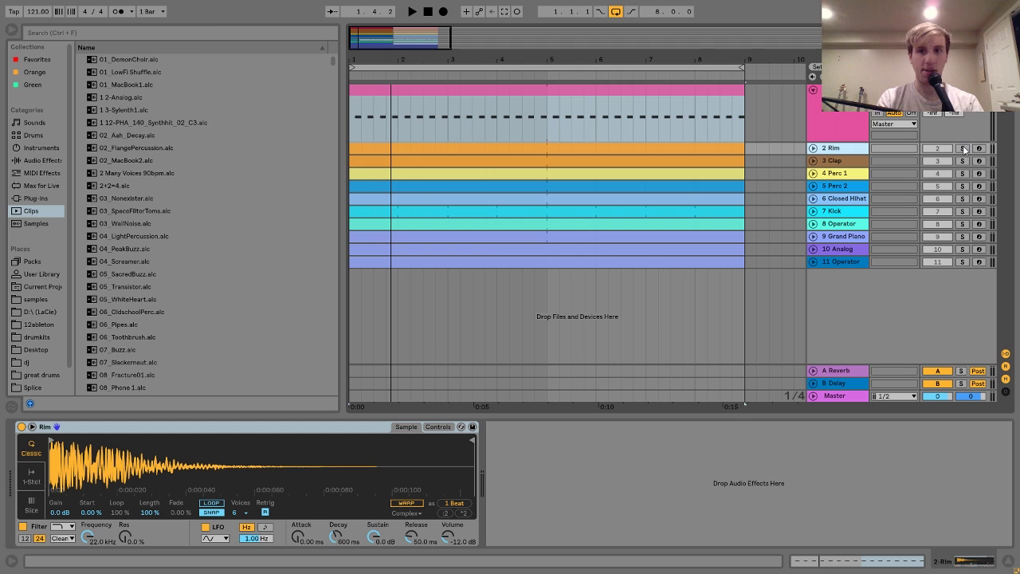
{"action": "left_click_drag", "start_coordinate": [962, 149], "coordinate": [963, 163]}
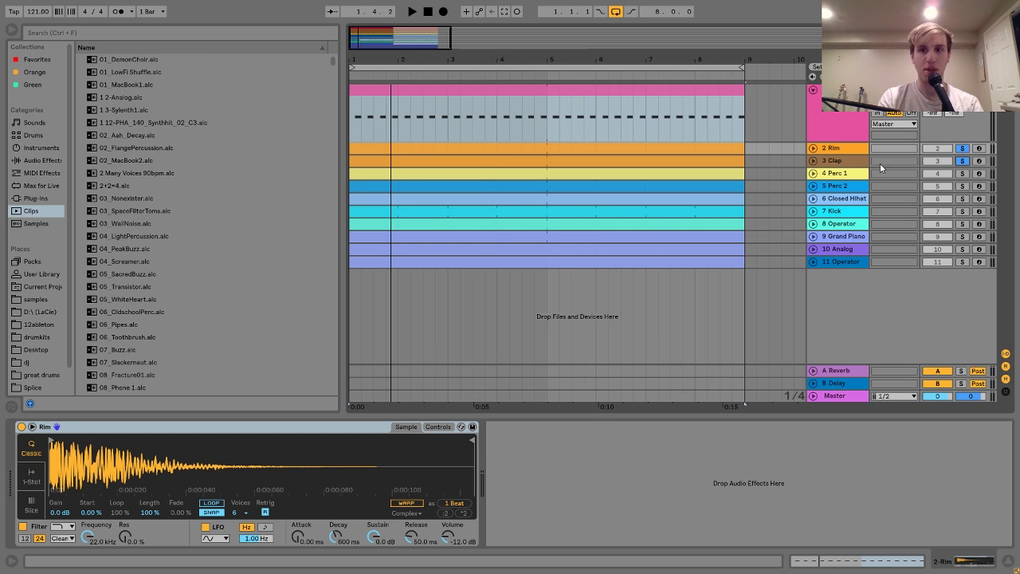
{"action": "left_click", "coordinate": [833, 160]}
{"action": "key", "text": "space"}
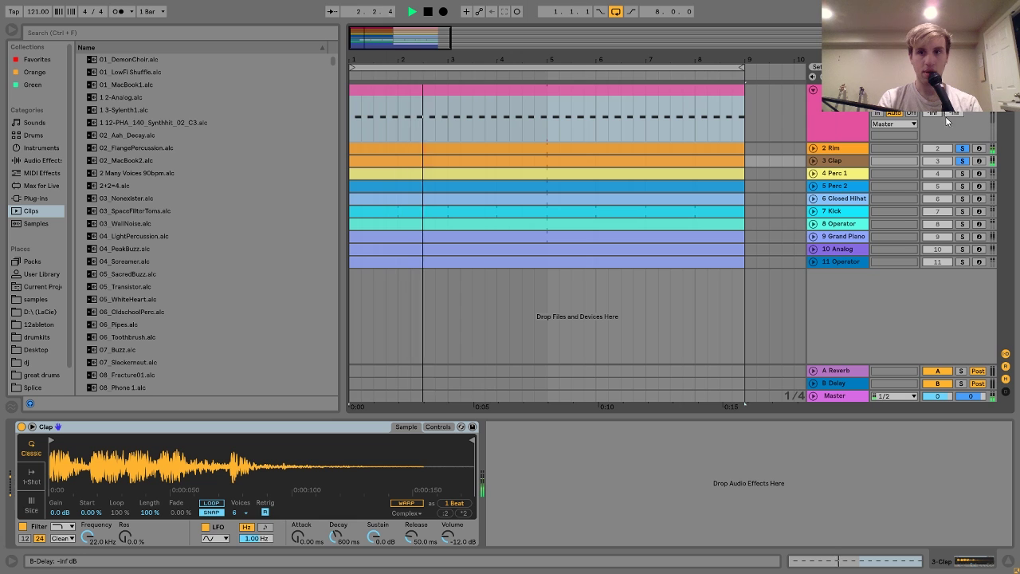
{"action": "key", "text": "space"}
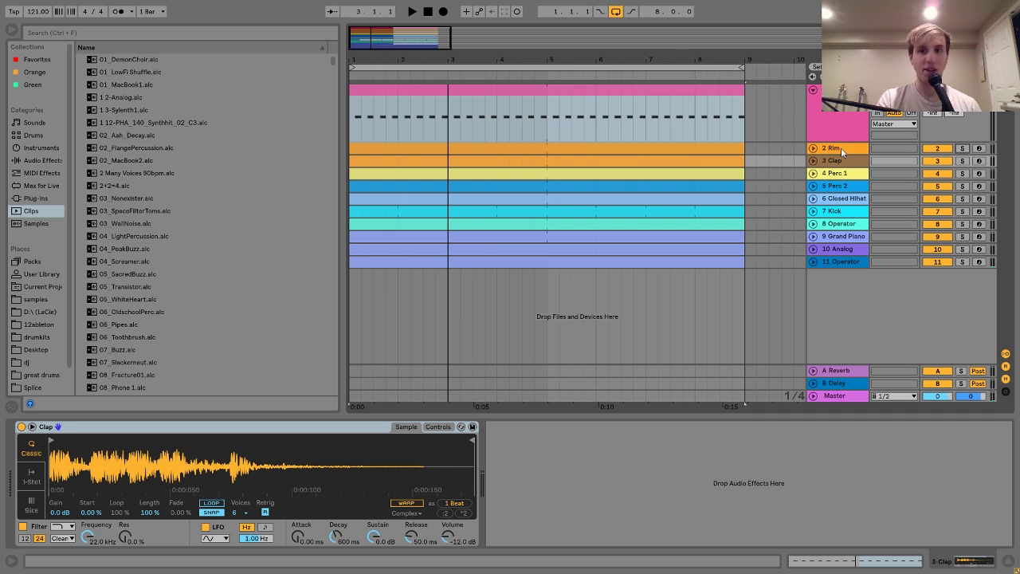
- Solo the Rim track on its own and play it back, checking it against the Clap track
{"action": "left_click", "coordinate": [840, 148]}
{"action": "left_click", "coordinate": [961, 149]}
{"action": "key", "text": "space"}
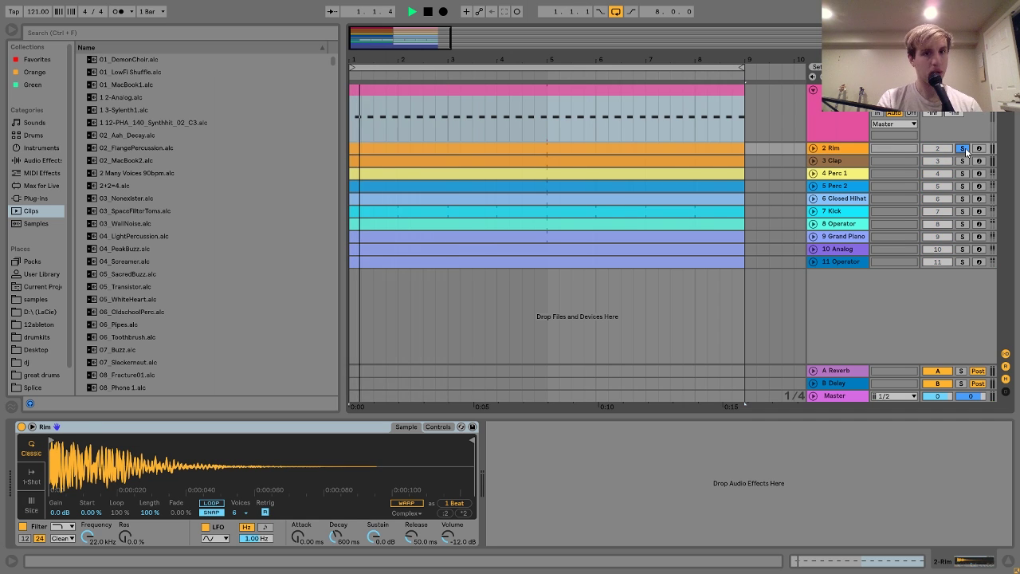
{"action": "left_click", "coordinate": [962, 161]}
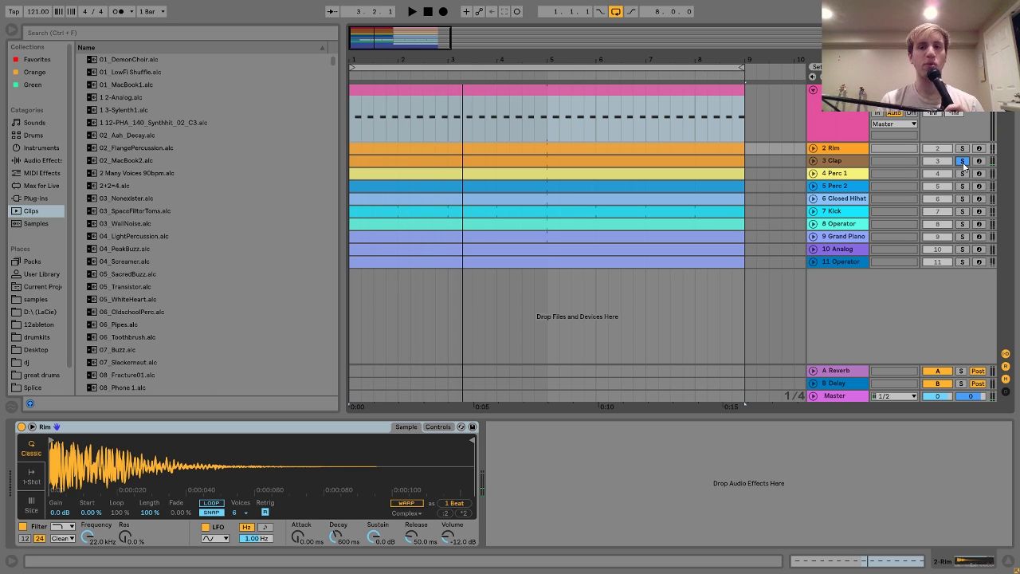
{"action": "left_click", "coordinate": [961, 148]}
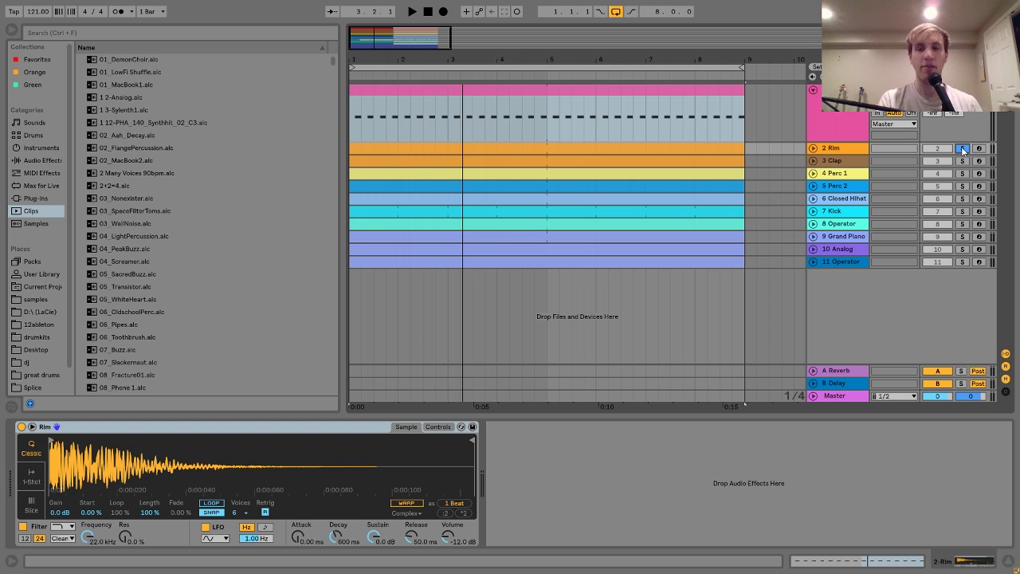
{"action": "key", "text": "space"}
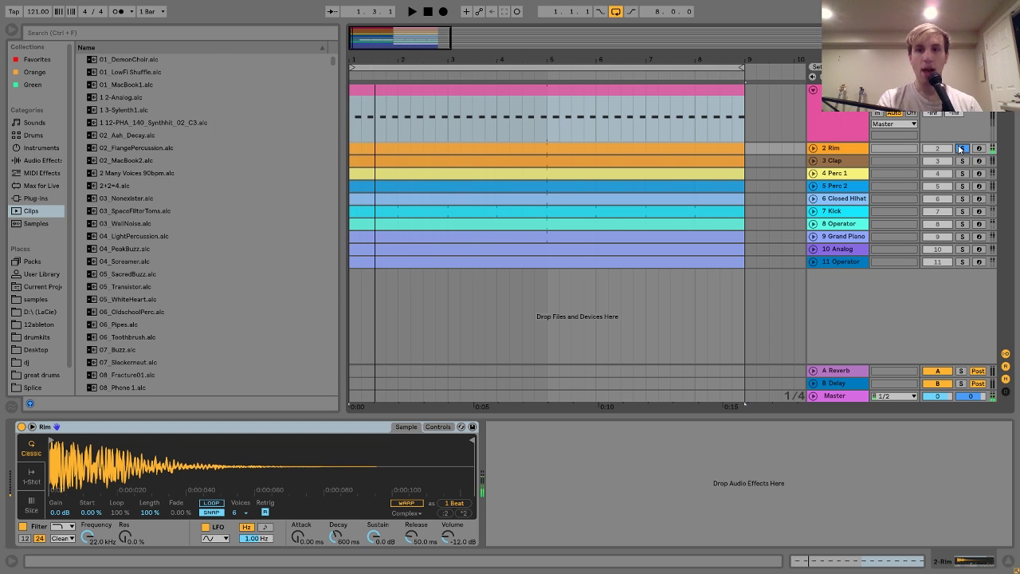
- Solo only the Clap track, show its sampler, and play it back alone
{"action": "left_click", "coordinate": [961, 160]}
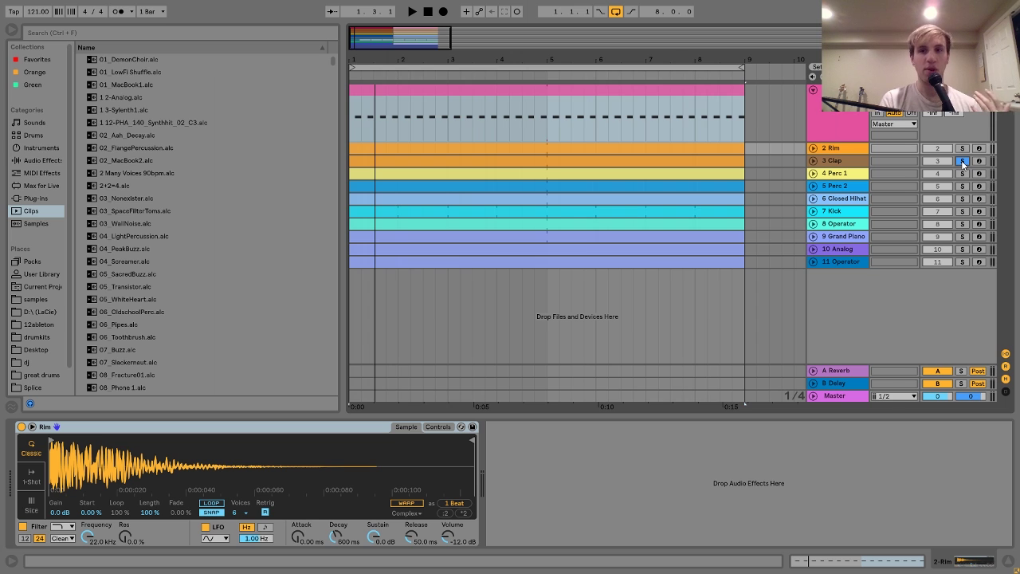
{"action": "key", "text": "space"}
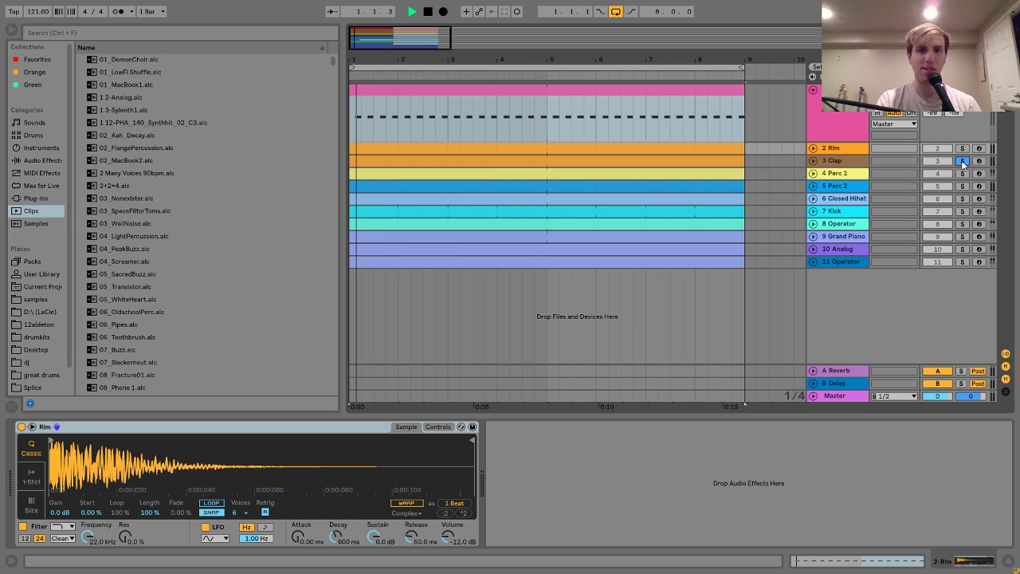
{"action": "left_click", "coordinate": [836, 161]}
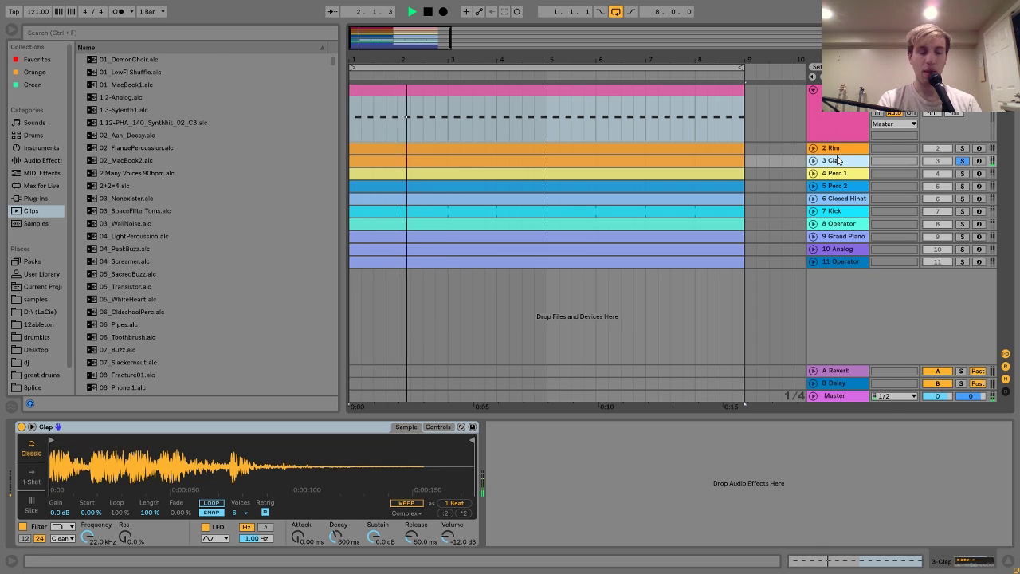
{"action": "key", "text": "space"}
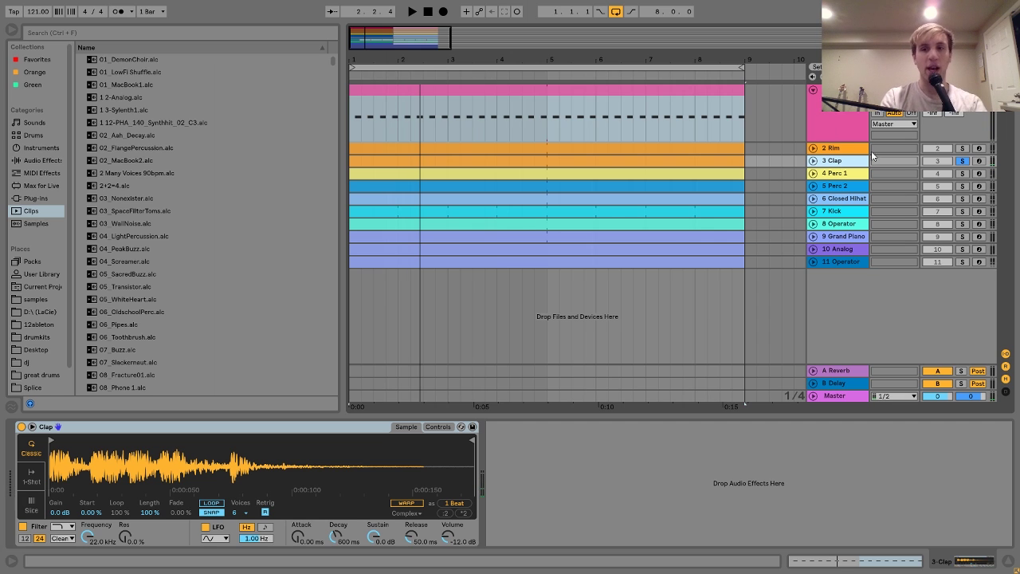
- Add the Rim track to the Clap solo and listen to the two sounds layered
{"action": "left_click", "coordinate": [963, 148]}
{"action": "key", "text": "space"}
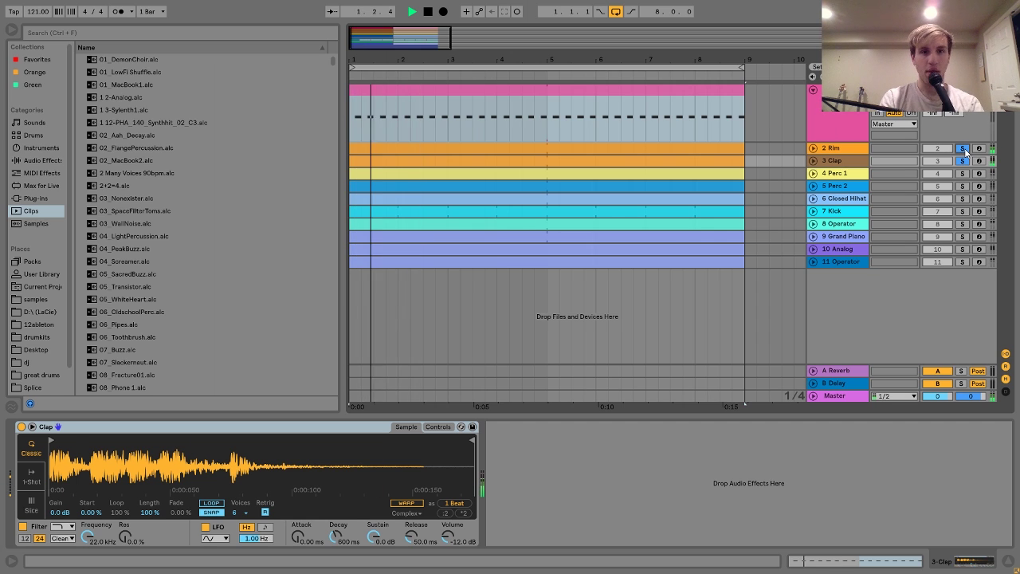
{"action": "key", "text": "space"}
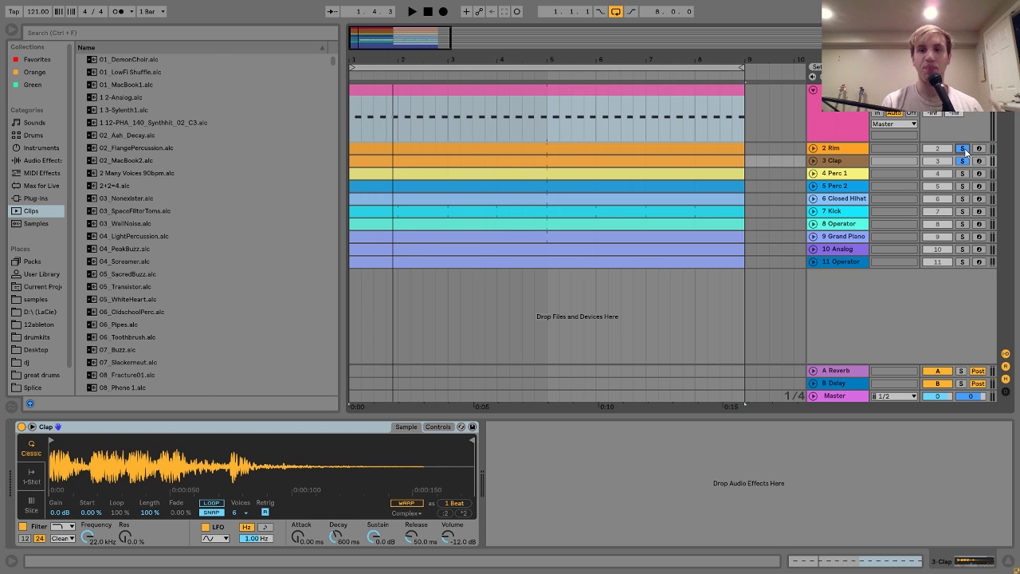
{"action": "left_click", "coordinate": [832, 162]}
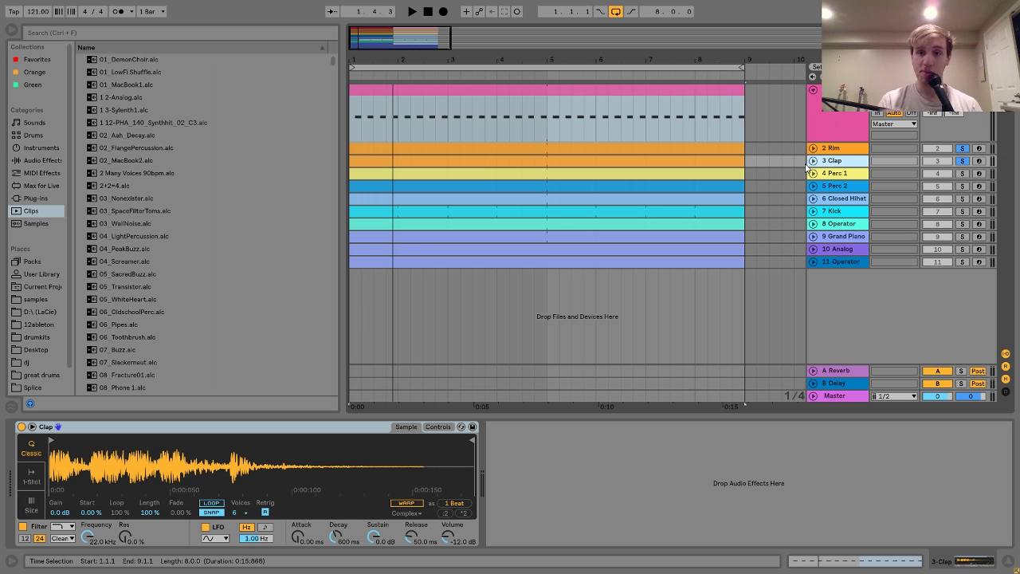
- Unfold Perc 1 and Perc 2 to view their notes, audition them soloed together with the Closed Hihat, and fold them again
{"action": "left_click", "coordinate": [842, 174]}
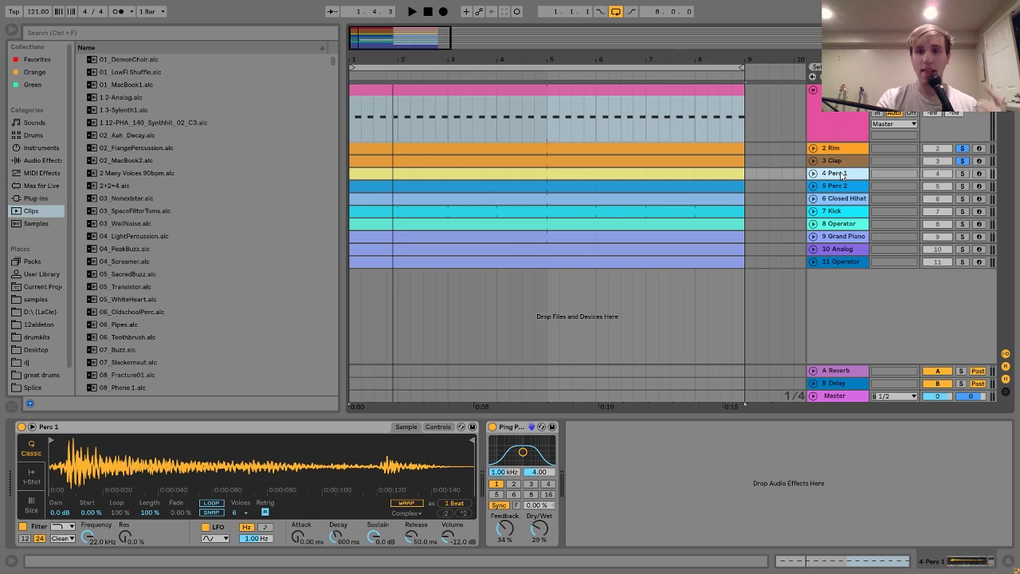
{"action": "left_click", "coordinate": [814, 174]}
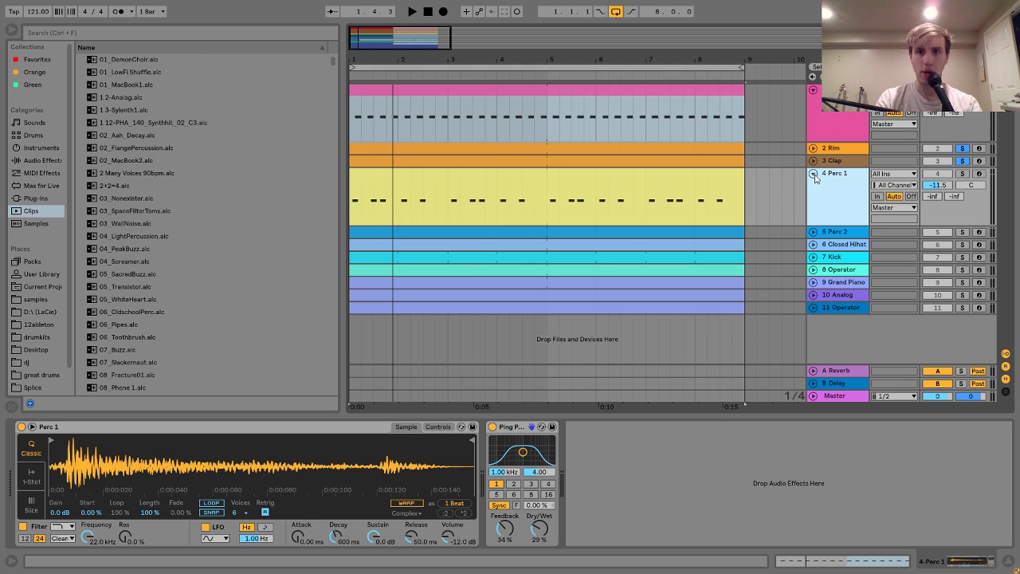
{"action": "left_click", "coordinate": [813, 232]}
{"action": "left_click", "coordinate": [961, 173]}
{"action": "left_click", "coordinate": [961, 290]}
{"action": "key", "text": "space"}
{"action": "left_click", "coordinate": [839, 290]}
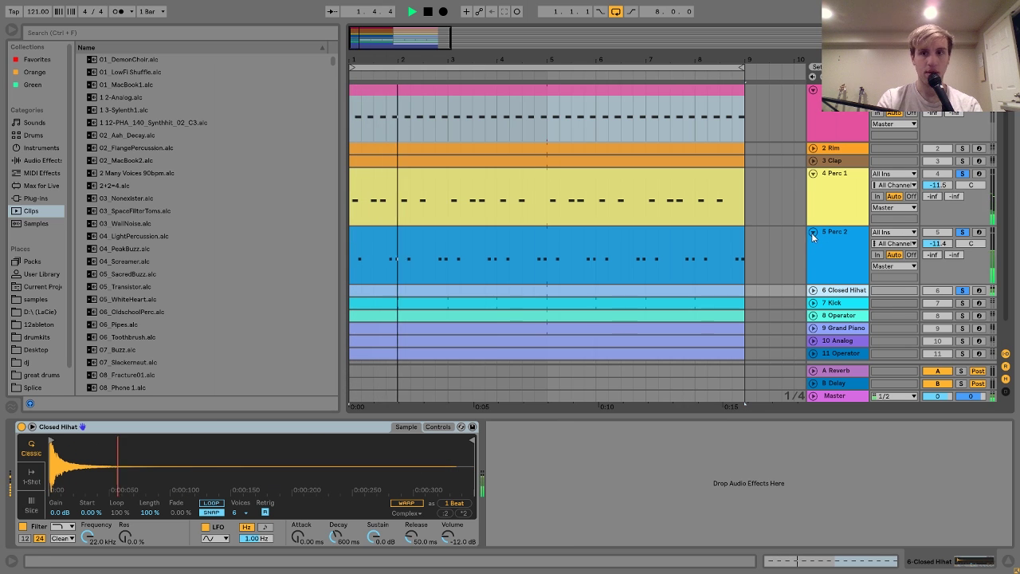
{"action": "left_click", "coordinate": [813, 231]}
{"action": "left_click", "coordinate": [813, 173]}
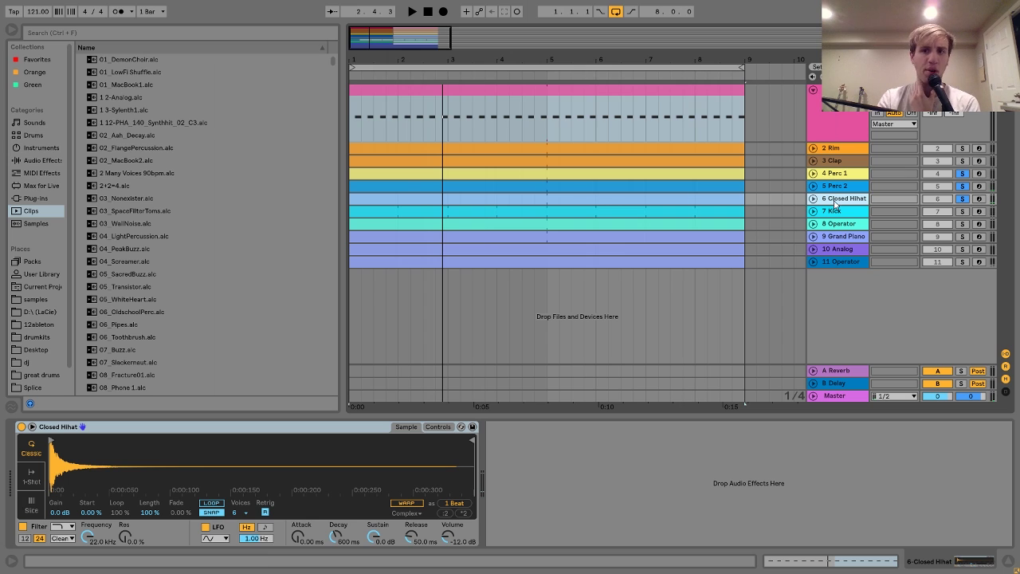
- Solo only the Closed Hihat track, unfold it to show its notes, and play it back
{"action": "left_click", "coordinate": [962, 198]}
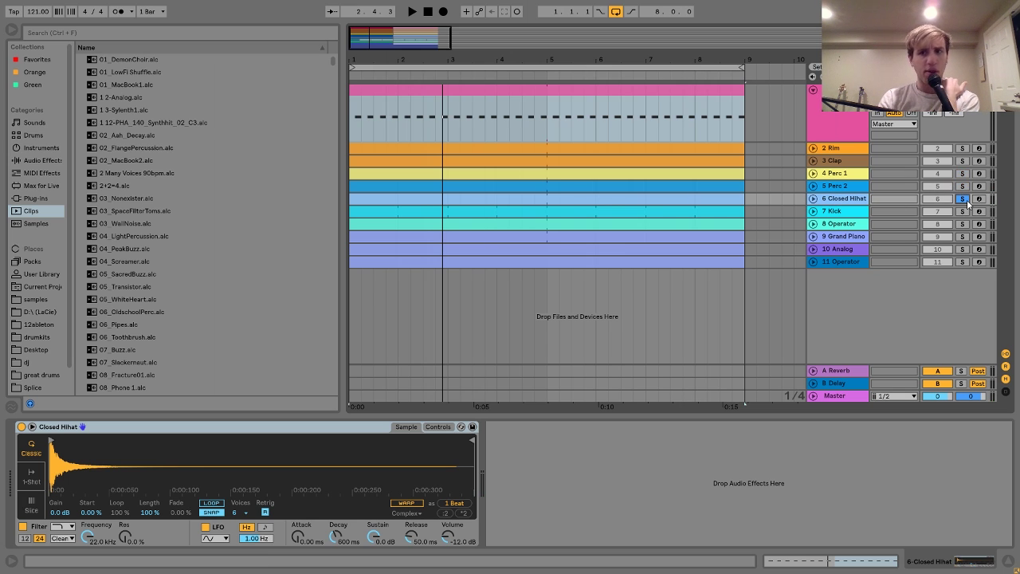
{"action": "left_click", "coordinate": [812, 199]}
{"action": "left_click", "coordinate": [707, 130]}
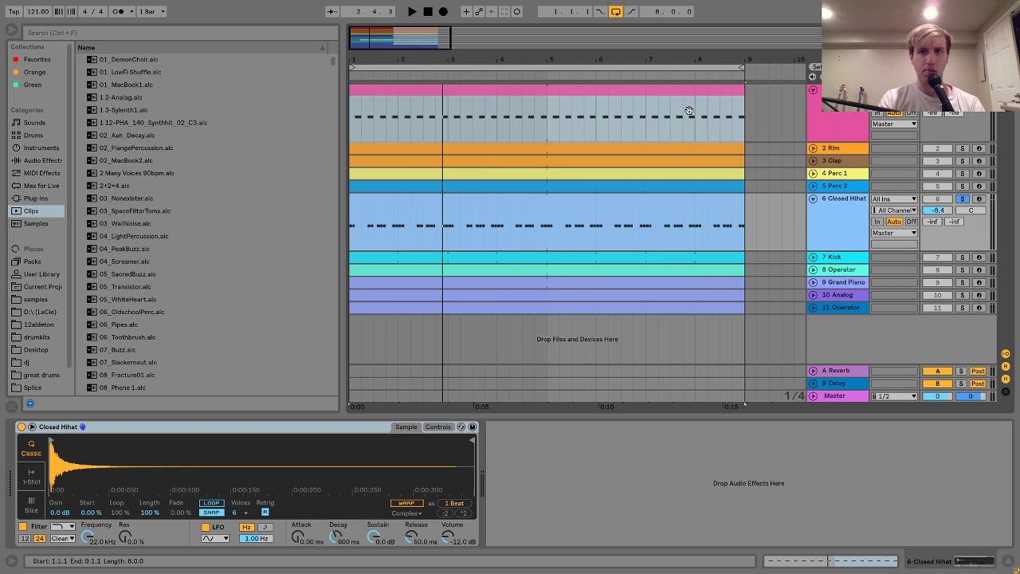
{"action": "key", "text": "space"}
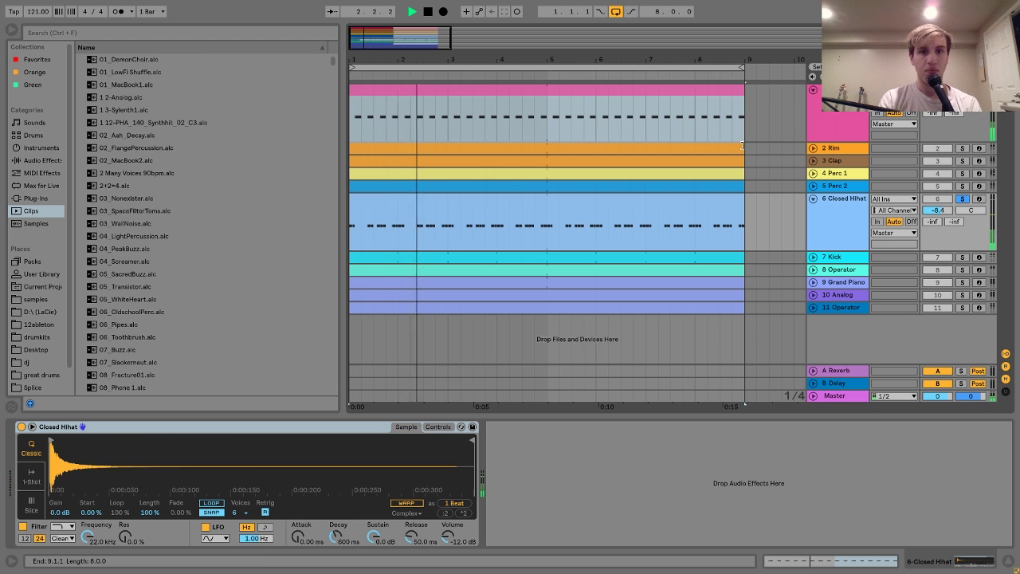
{"action": "key", "text": "space"}
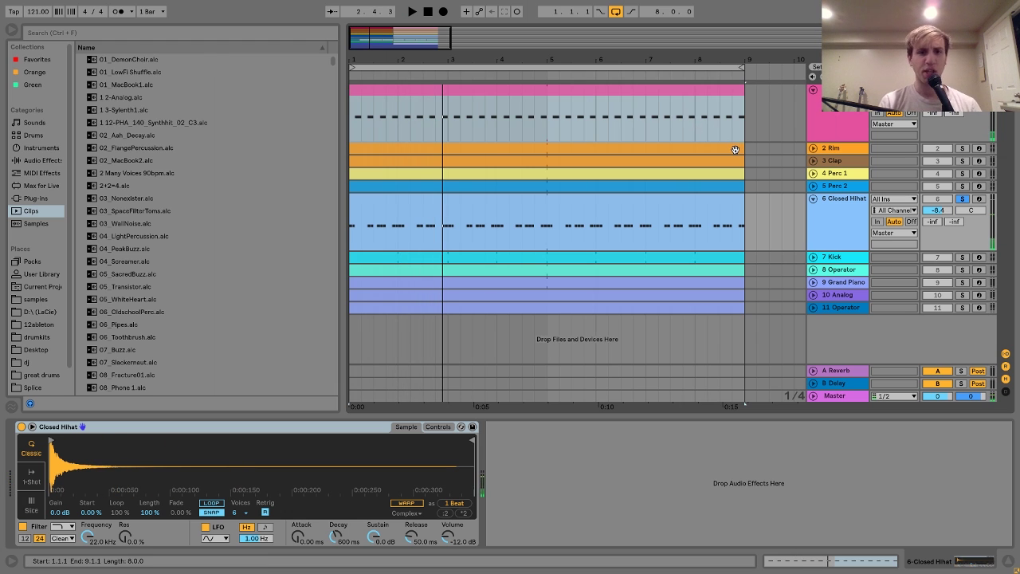
- Open the Closed Hihat clip, duplicate its first two C3 notes repeatedly into a continuous run up to bar 2.4, and audition it
{"action": "double_click", "coordinate": [623, 220]}
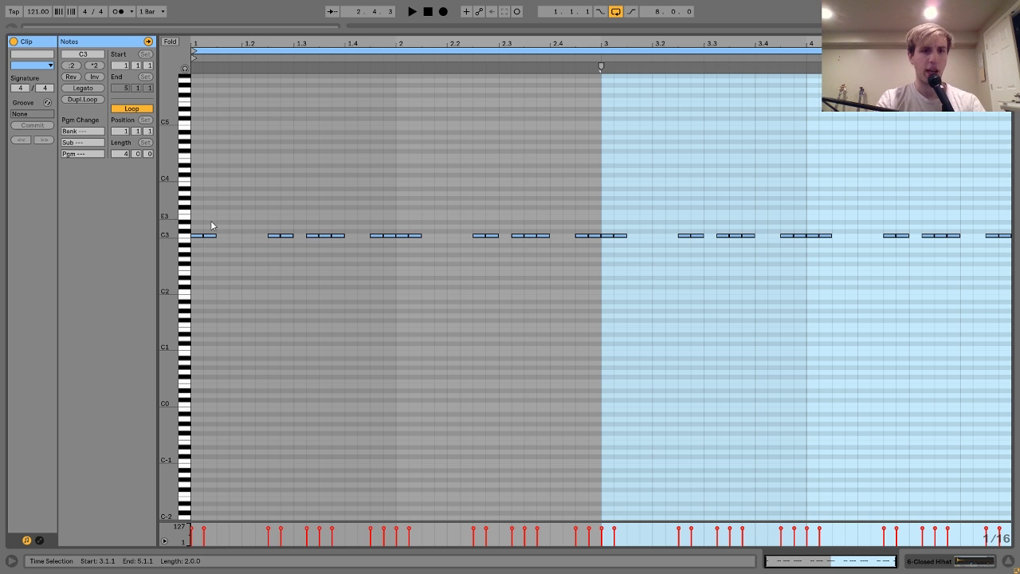
{"action": "left_click_drag", "start_coordinate": [210, 218], "coordinate": [197, 247]}
{"action": "key", "text": "ctrl+d"}
{"action": "key", "text": "ctrl+d"}
{"action": "key", "text": "ctrl+d"}
{"action": "key", "text": "ctrl+d"}
{"action": "key", "text": "ctrl+d"}
{"action": "key", "text": "ctrl+d"}
{"action": "key", "text": "ctrl+d"}
{"action": "key", "text": "ctrl+d"}
{"action": "key", "text": "ctrl+d"}
{"action": "key", "text": "ctrl+d"}
{"action": "key", "text": "ctrl+d"}
{"action": "key", "text": "ctrl+d"}
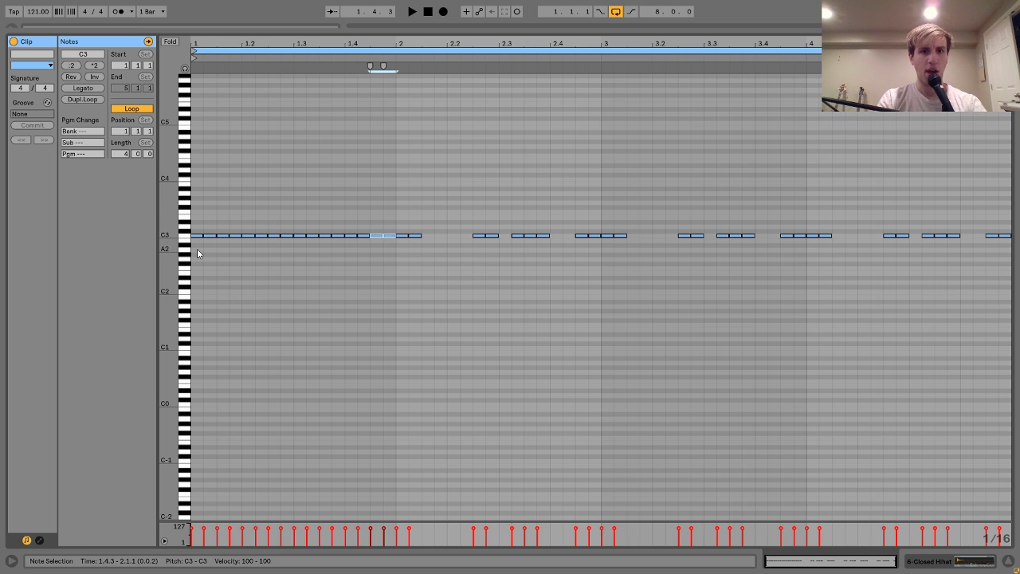
{"action": "key", "text": "space"}
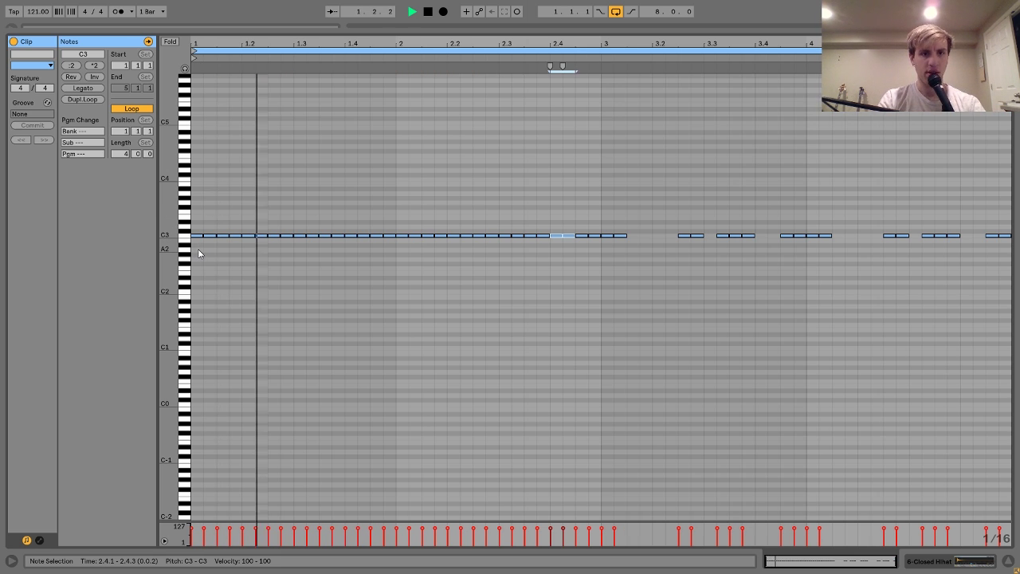
{"action": "key", "text": "space"}
- Undo all the duplications of the hi-hat notes to restore the original pattern with gaps
{"action": "key", "text": "ctrl+z"}
{"action": "key", "text": "ctrl+z"}
{"action": "key", "text": "ctrl+z"}
{"action": "key", "text": "ctrl+z"}
{"action": "key", "text": "ctrl+z"}
{"action": "key", "text": "ctrl+z"}
{"action": "key", "text": "ctrl+z"}
{"action": "key", "text": "ctrl+z"}
{"action": "key", "text": "ctrl+z"}
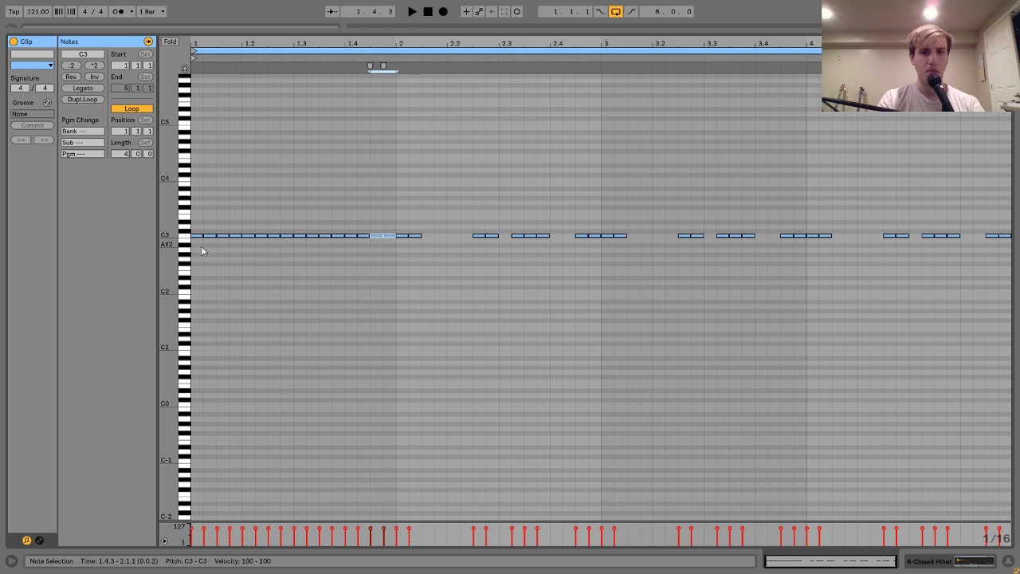
{"action": "key", "text": "ctrl+z"}
{"action": "key", "text": "ctrl+z"}
{"action": "key", "text": "ctrl+z"}
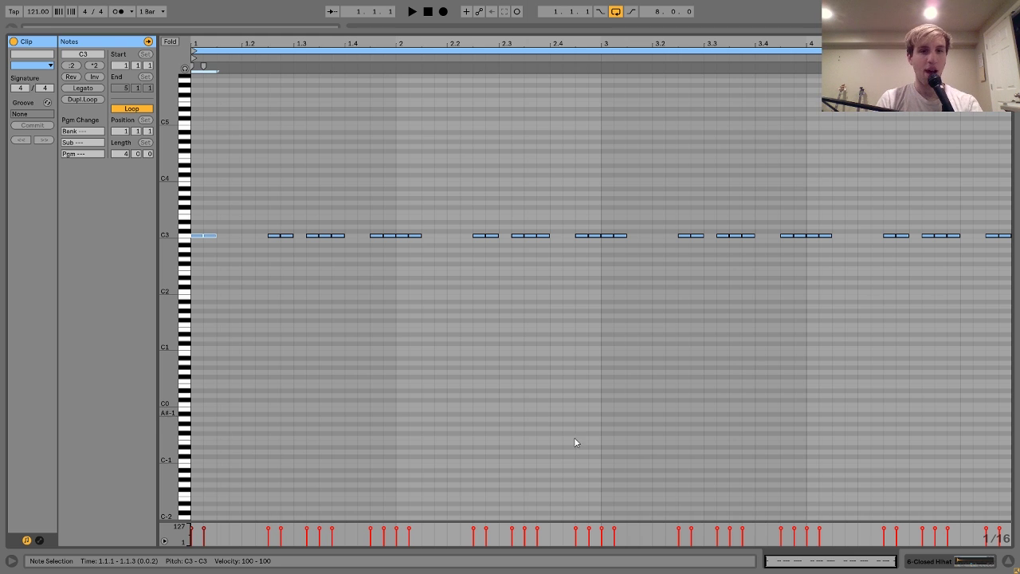
- Play the original hi-hat pattern and return to the arrangement with the Closed Hihat sampler shown
{"action": "key", "text": "space"}
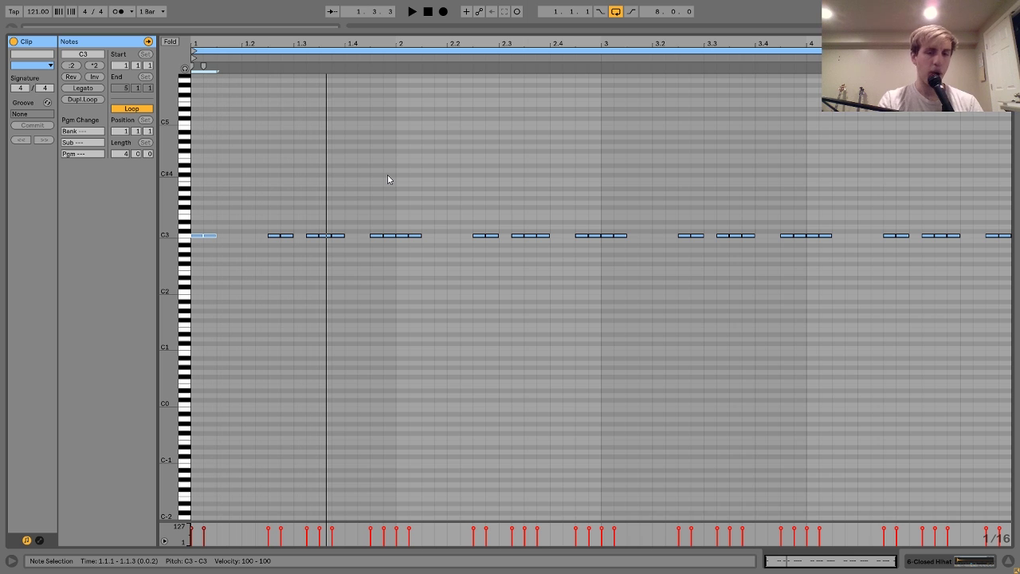
{"action": "left_click", "coordinate": [956, 564]}
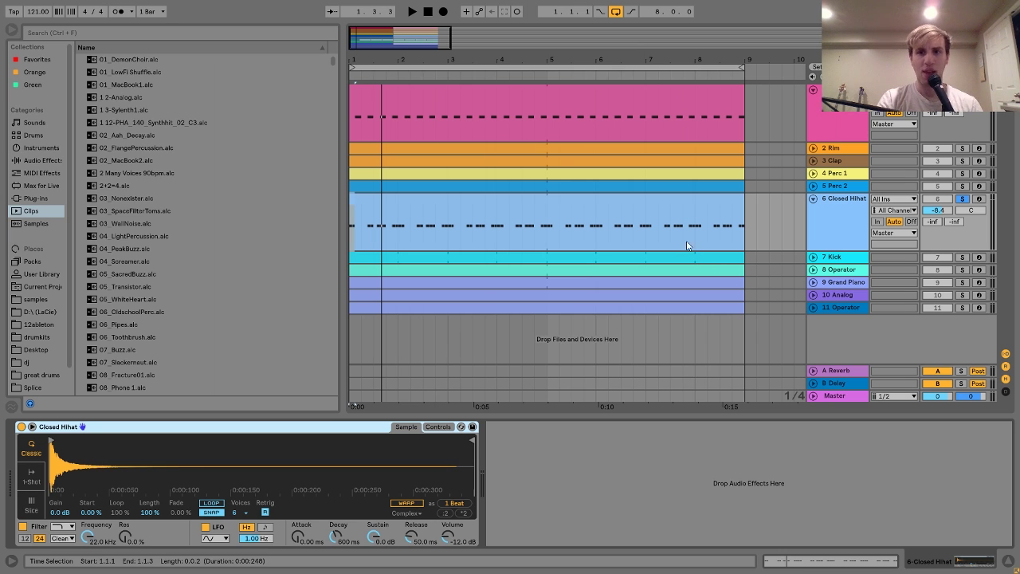
- Solo the percussion tracks together with the Kick, play them back, and show the Closed Hihat sampler
{"action": "left_click", "coordinate": [677, 209]}
{"action": "left_click", "coordinate": [860, 186]}
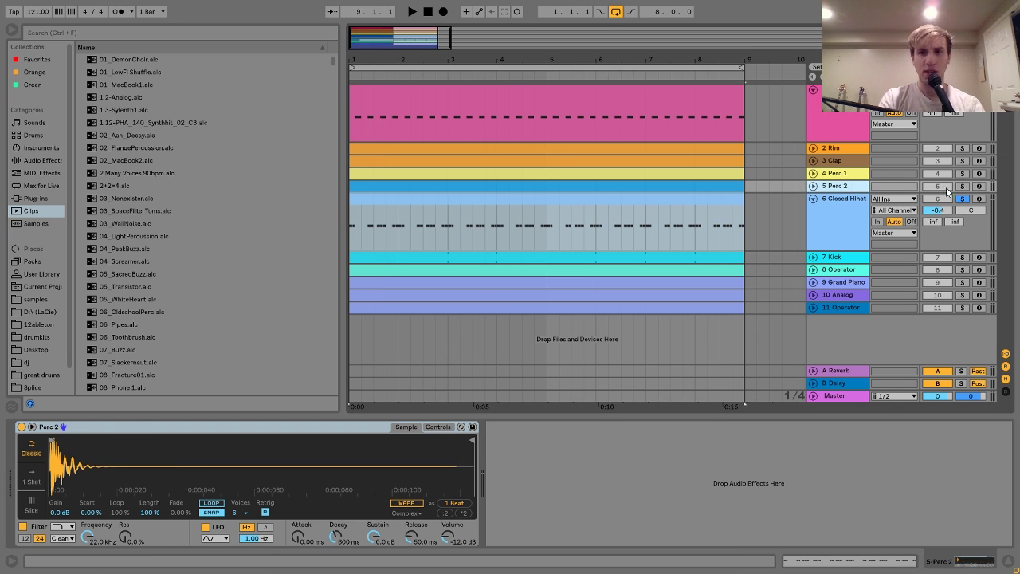
{"action": "left_click", "coordinate": [962, 160]}
{"action": "left_click", "coordinate": [964, 257]}
{"action": "key", "text": "space"}
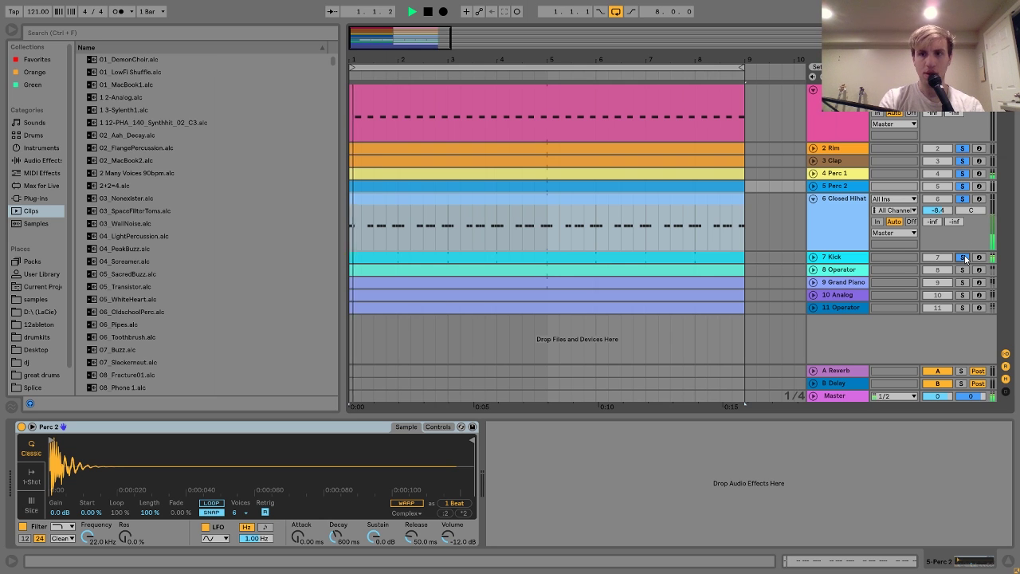
{"action": "left_click", "coordinate": [835, 202]}
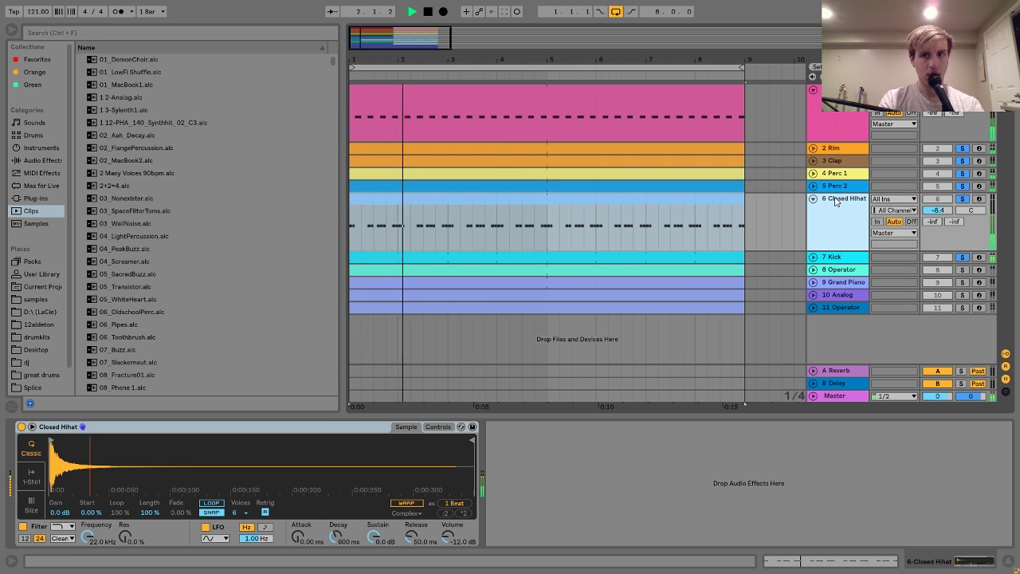
{"action": "key", "text": "space"}
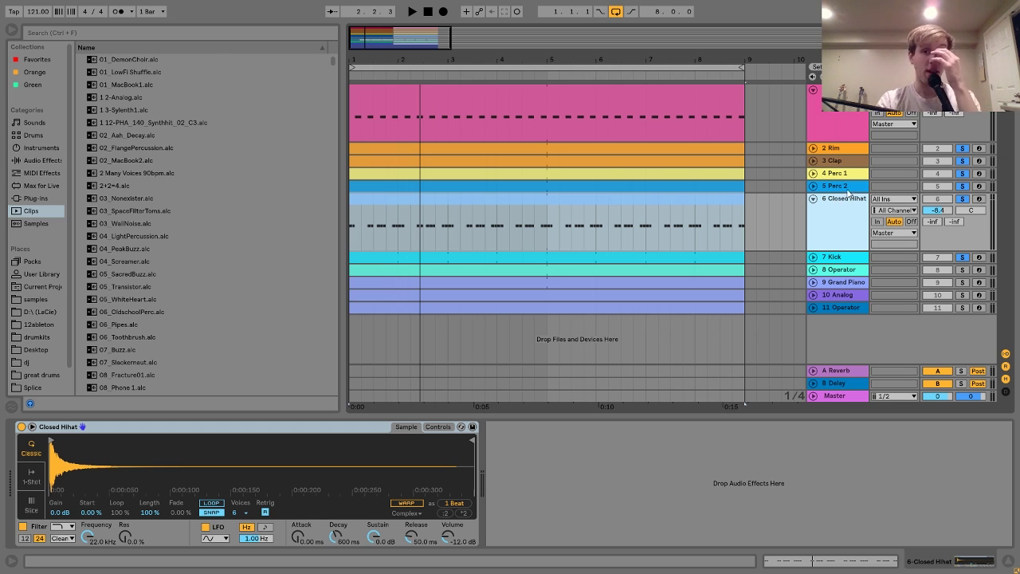
- Play the soloed drums again while viewing the Perc 1 and Perc 2 samplers
{"action": "left_click", "coordinate": [842, 174]}
{"action": "key", "text": "space"}
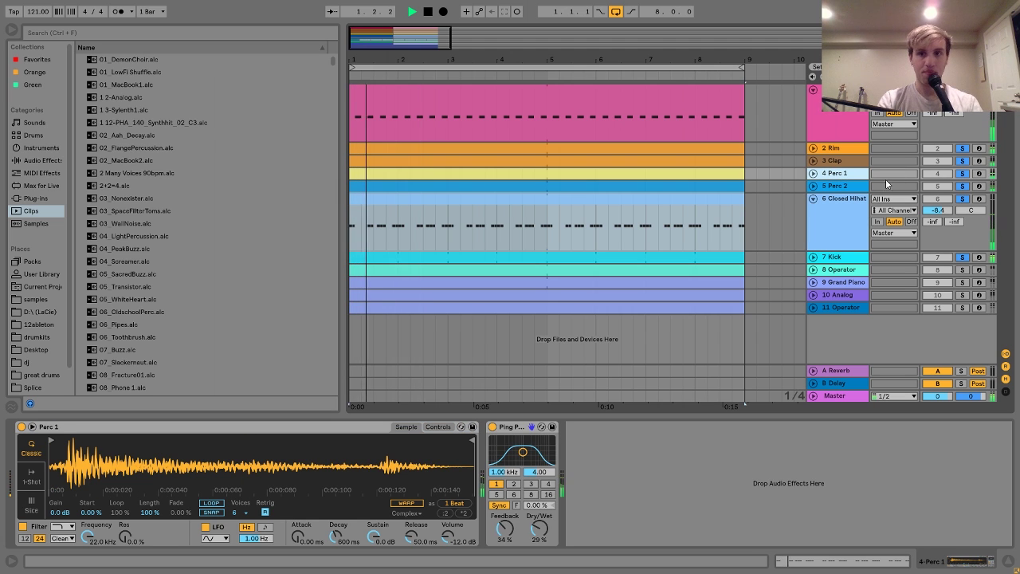
{"action": "left_click", "coordinate": [828, 185]}
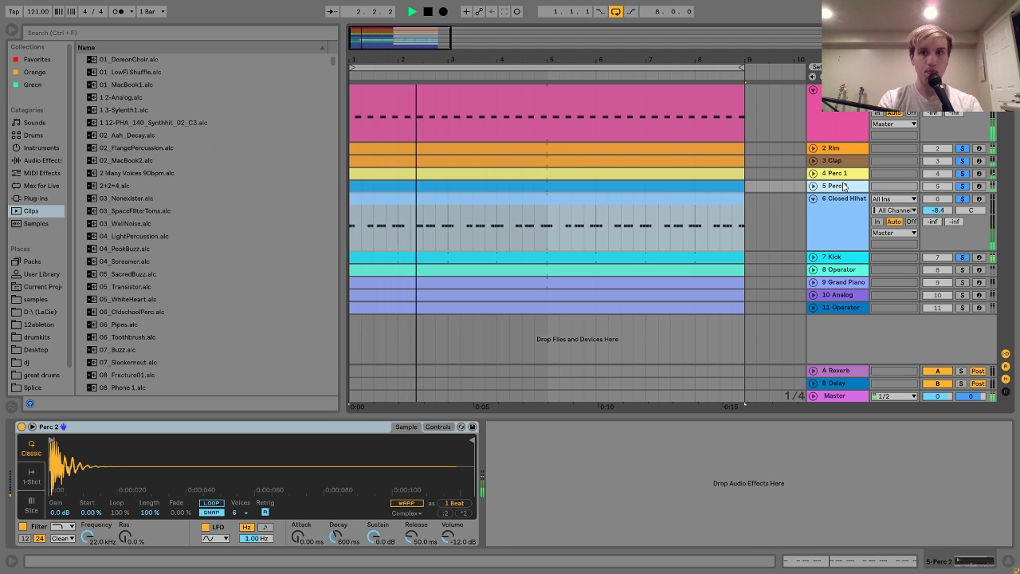
{"action": "key", "text": "space"}
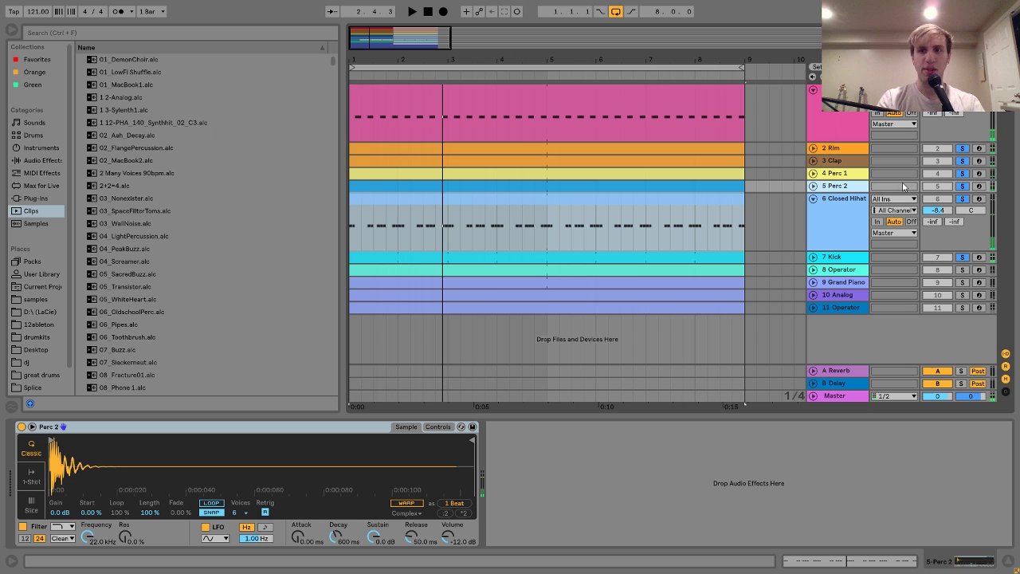
- Take Perc 1 and Perc 2 out of the solo and play the remaining drums
{"action": "left_click", "coordinate": [961, 186]}
{"action": "key", "text": "space"}
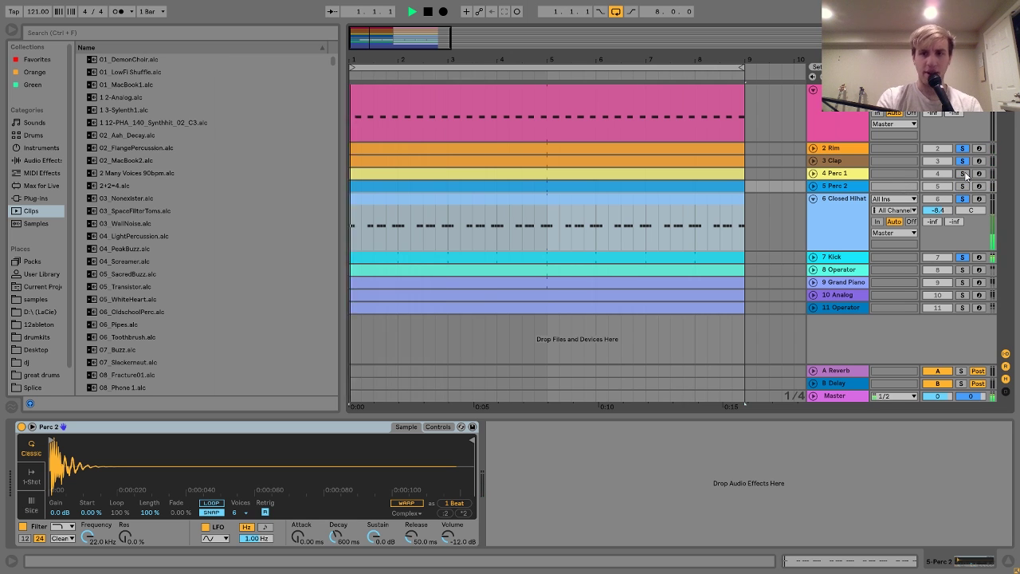
{"action": "key", "text": "space"}
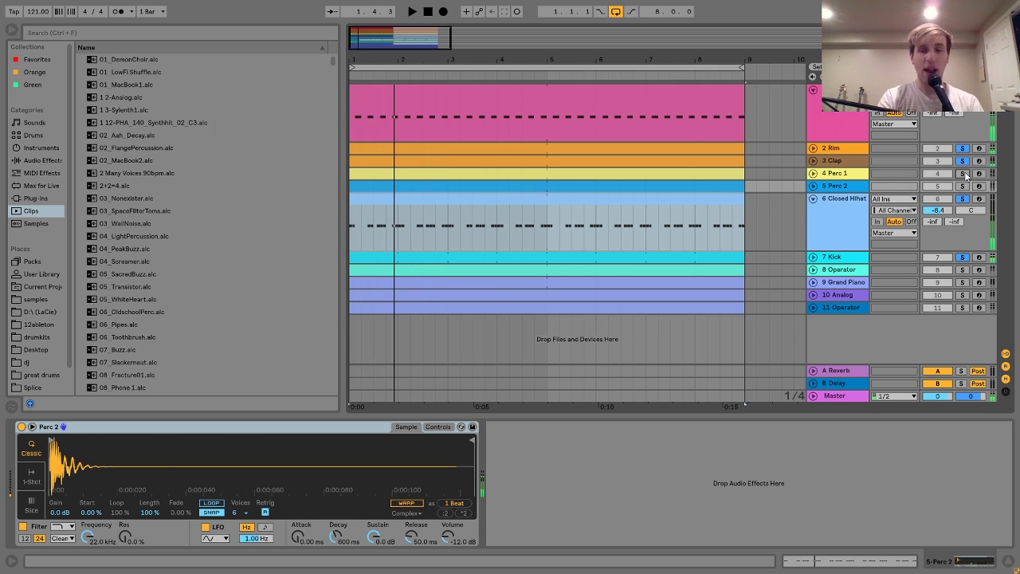
- Clear all solos and play the full beat, muting and unmuting Perc 1, Perc 2 and Closed Hihat for comparison
{"action": "left_click", "coordinate": [961, 199]}
{"action": "key", "text": "space"}
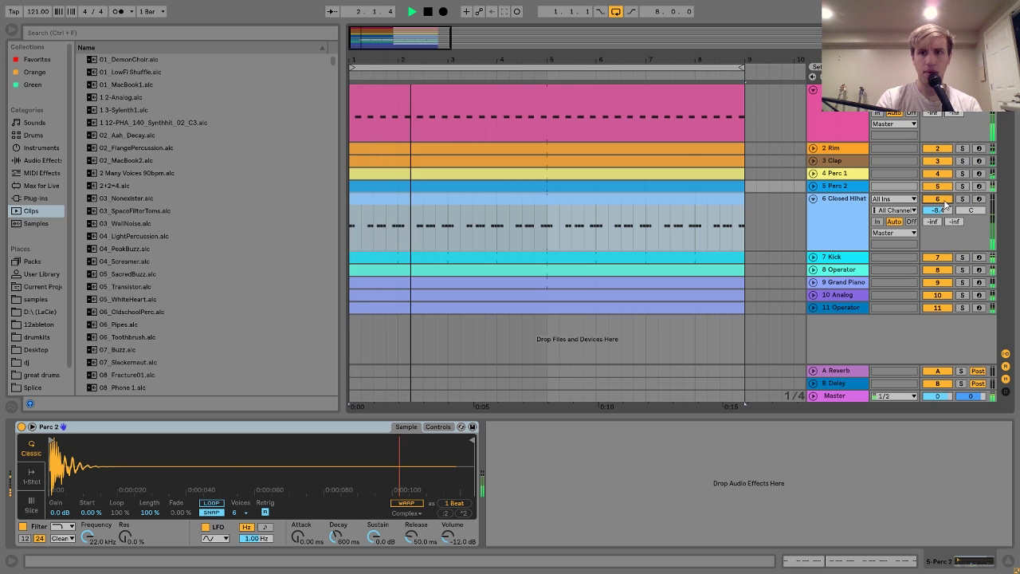
{"action": "left_click", "coordinate": [941, 174]}
{"action": "key", "text": "space"}
{"action": "left_click", "coordinate": [941, 173]}
{"action": "left_click", "coordinate": [938, 187]}
{"action": "left_click", "coordinate": [938, 186]}
{"action": "left_click", "coordinate": [938, 199]}
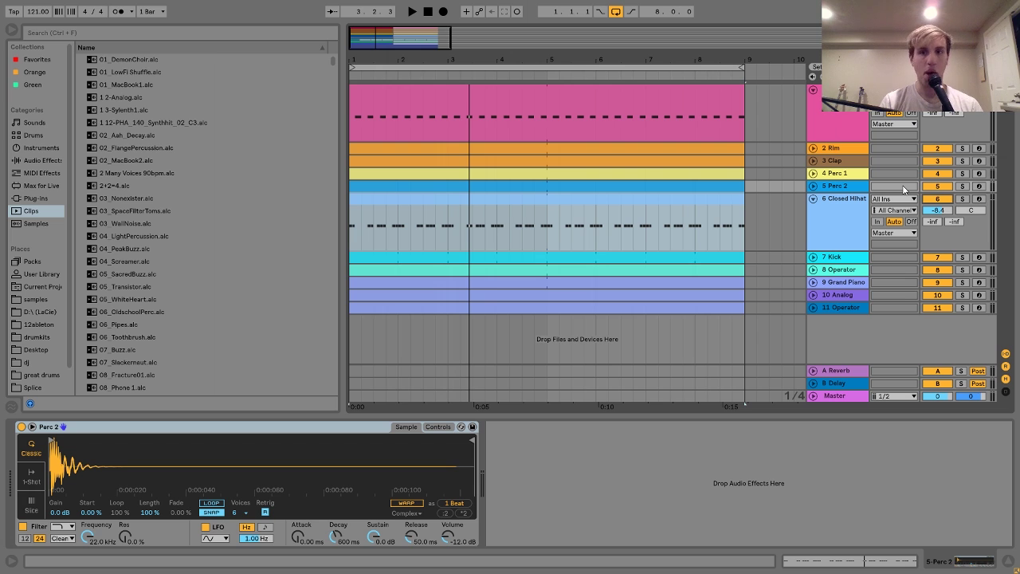
- Unfold the Kick track to show its notes and sampler, solo it, and play it back
{"action": "left_click", "coordinate": [831, 257]}
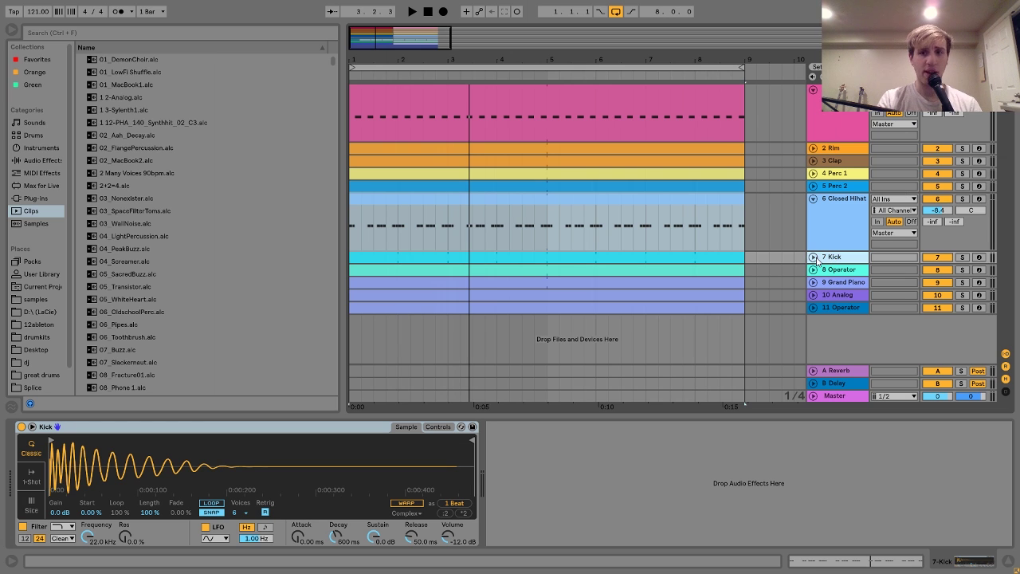
{"action": "left_click", "coordinate": [813, 257]}
{"action": "left_click", "coordinate": [962, 257]}
{"action": "key", "text": "space"}
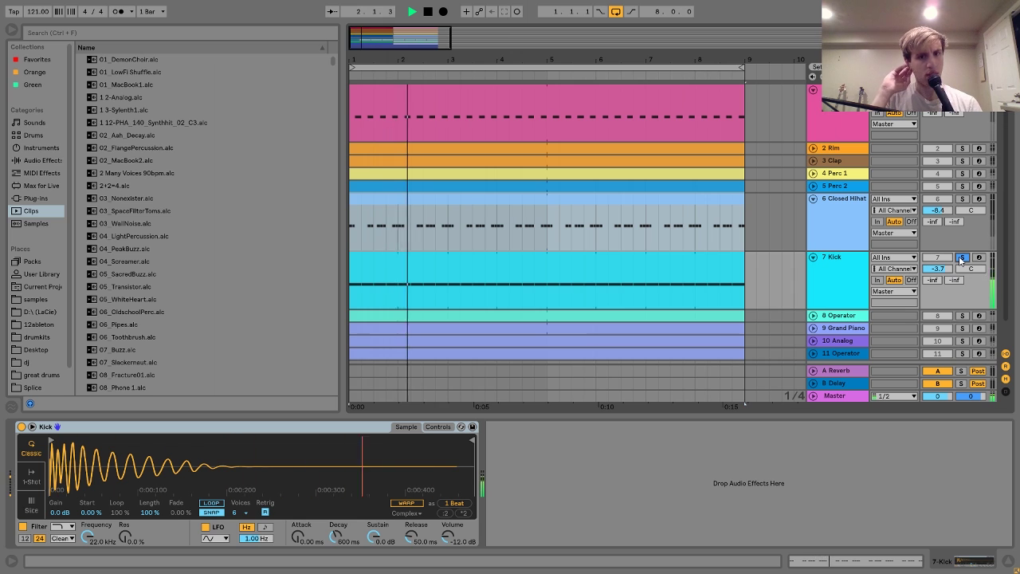
{"action": "key", "text": "space"}
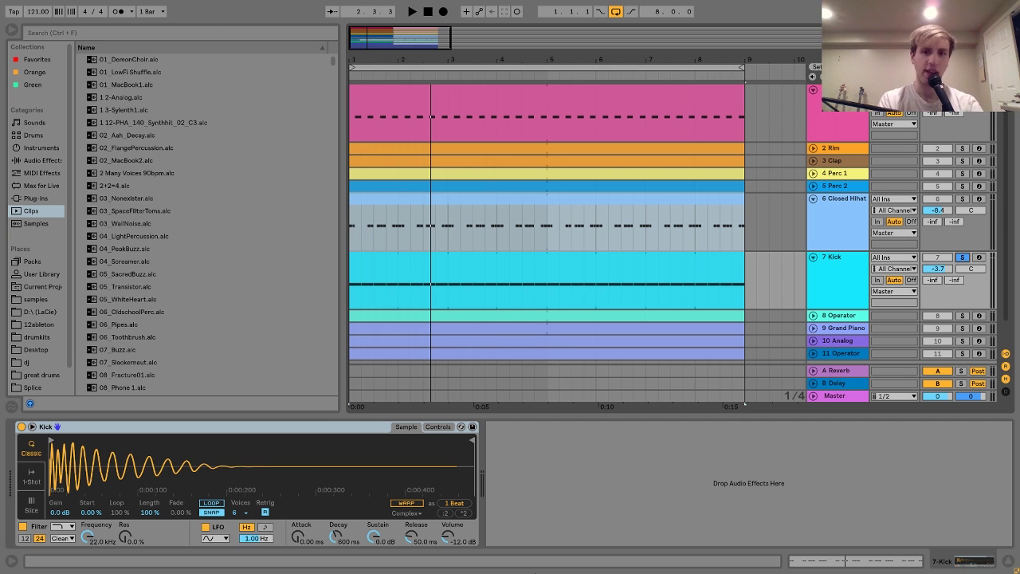
{"action": "key", "text": "space"}
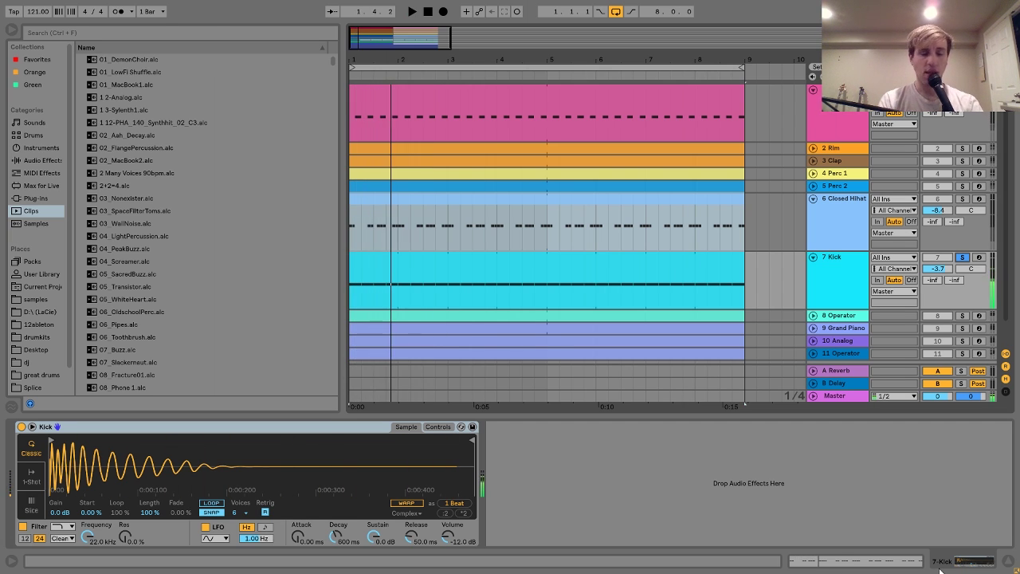
- Unfold and solo track 8 Operator, play its bass line, and briefly add the Kick to the solo
{"action": "left_click", "coordinate": [827, 316]}
{"action": "left_click", "coordinate": [813, 316]}
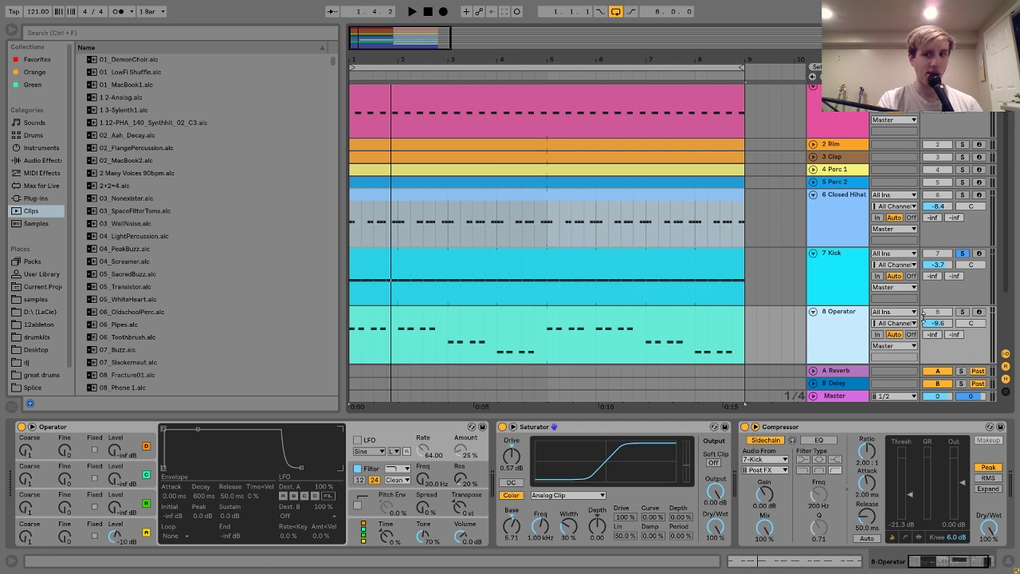
{"action": "left_click", "coordinate": [962, 313]}
{"action": "key", "text": "space"}
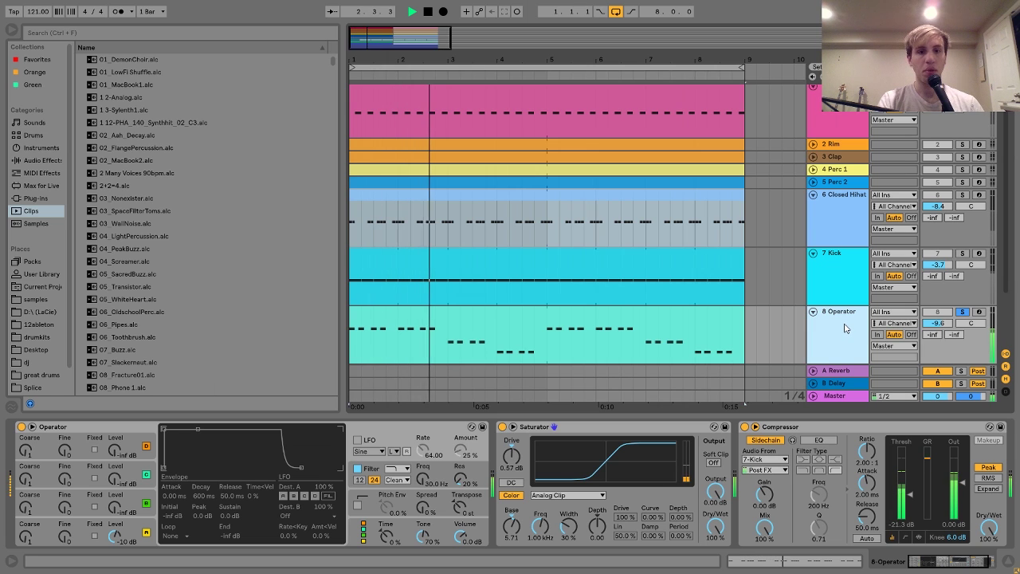
{"action": "left_click", "coordinate": [961, 254], "text": "ctrl"}
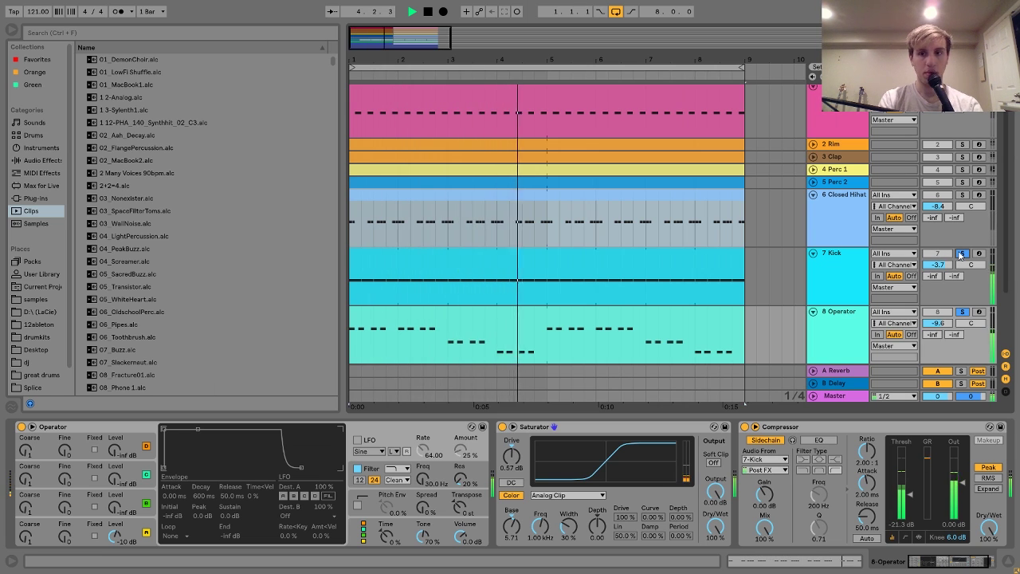
{"action": "key", "text": "space"}
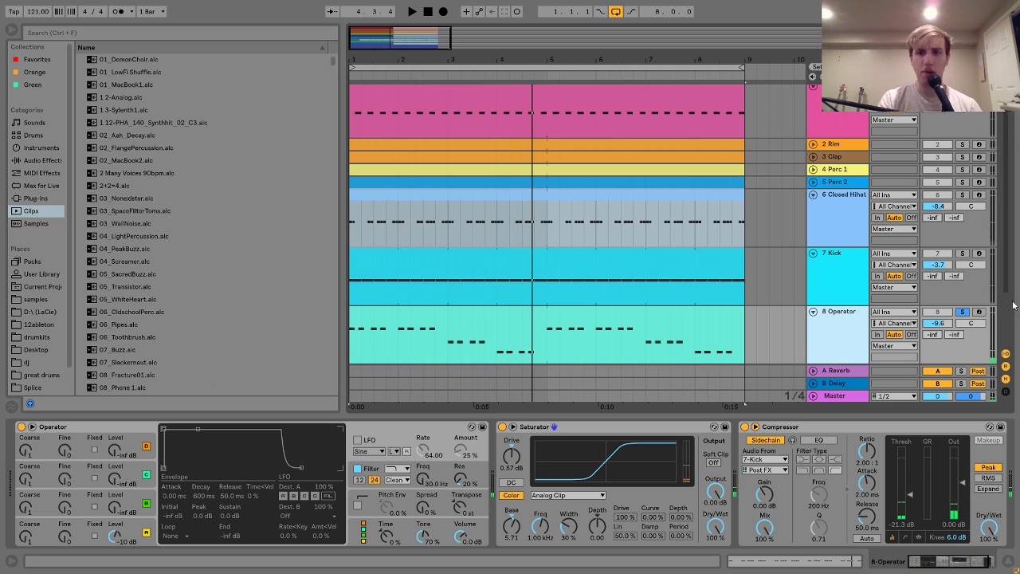
- Arm track 8 Operator and show the synth's oscillator A settings and filter envelope settings
{"action": "left_click", "coordinate": [979, 312]}
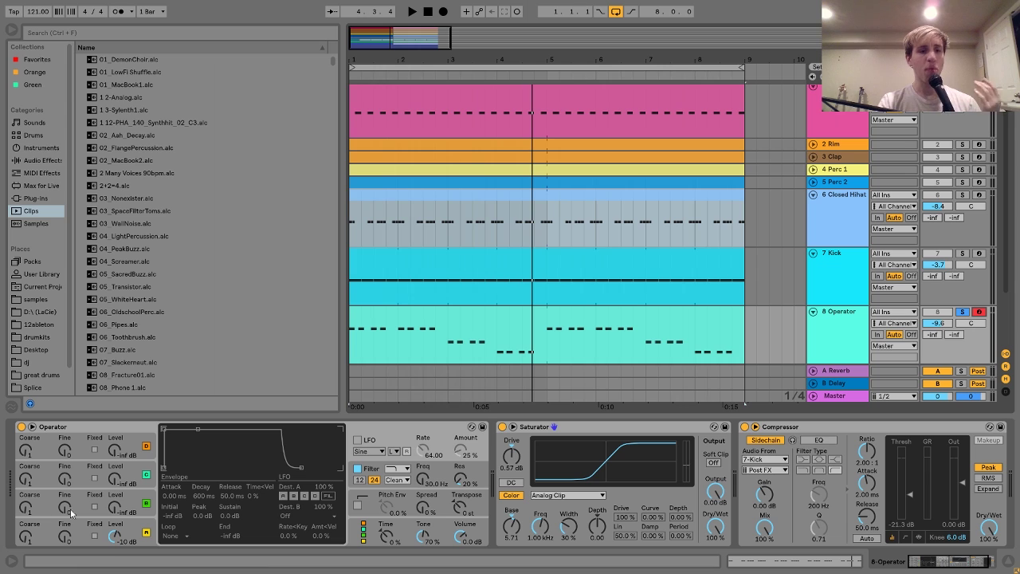
{"action": "left_click", "coordinate": [145, 534]}
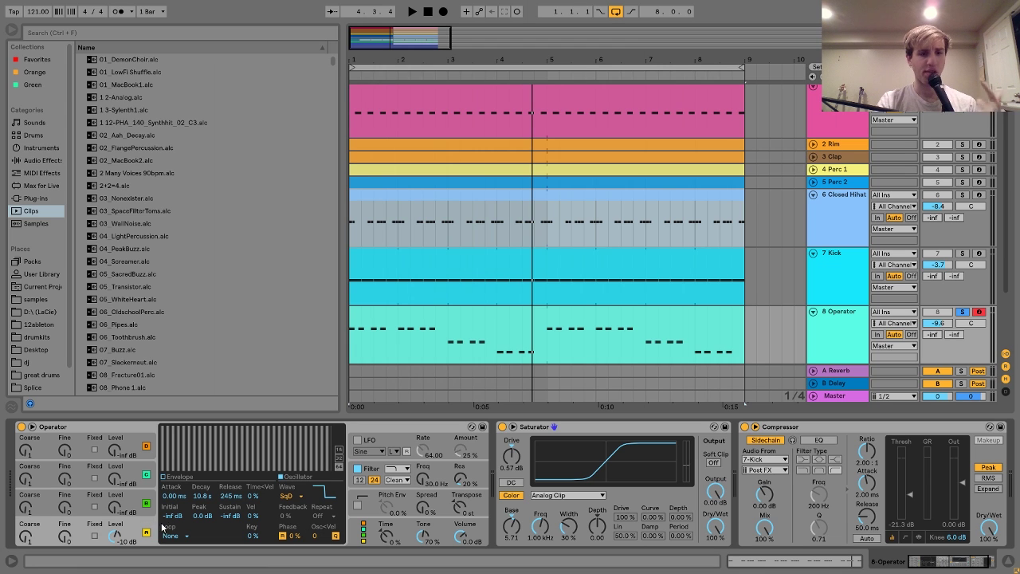
{"action": "left_click", "coordinate": [369, 470]}
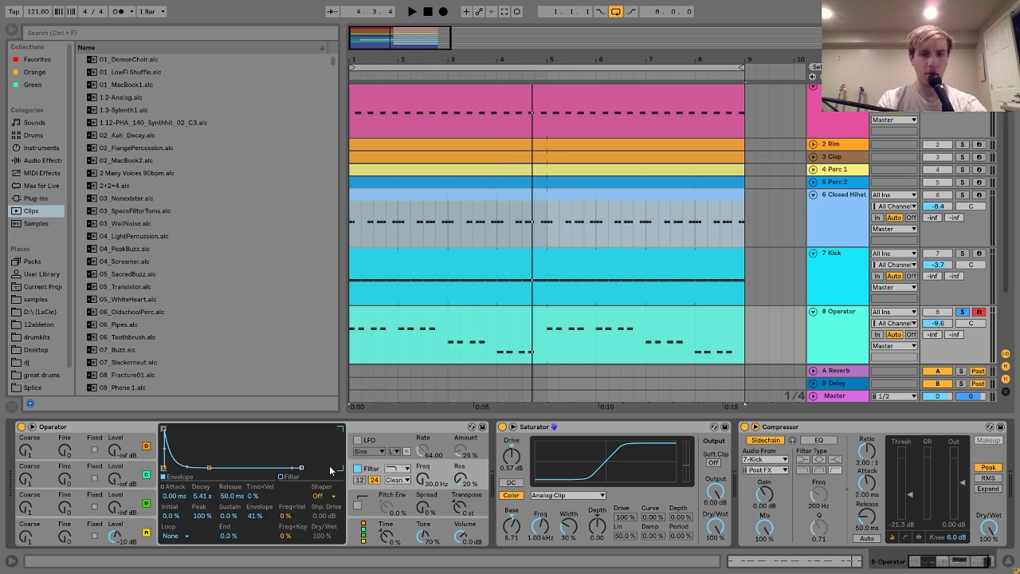
- Compare the bass with Operator's filter off and on, and try a filter envelope amount of 0%
{"action": "left_click", "coordinate": [357, 469]}
{"action": "left_click", "coordinate": [357, 469]}
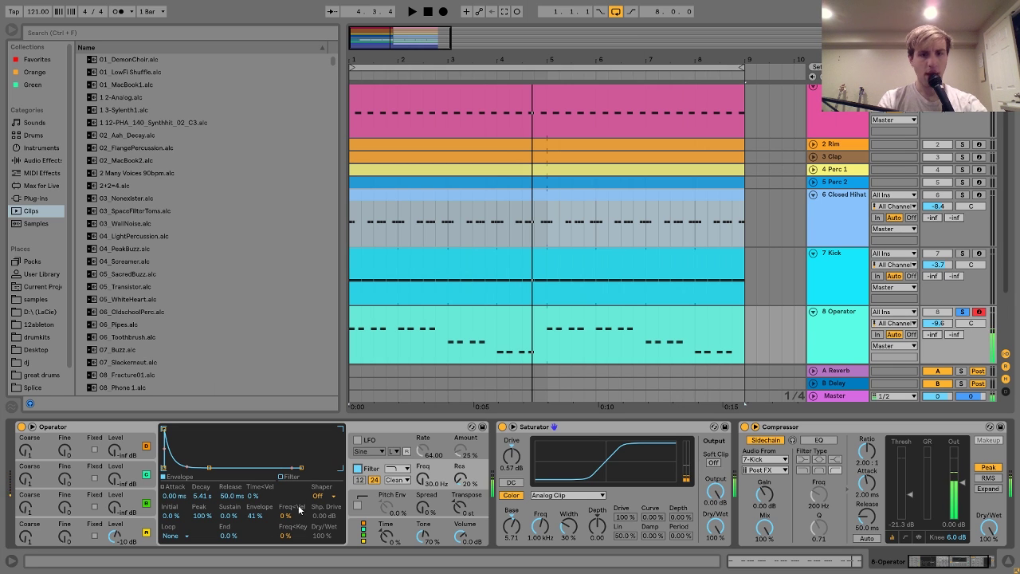
{"action": "left_click", "coordinate": [253, 517]}
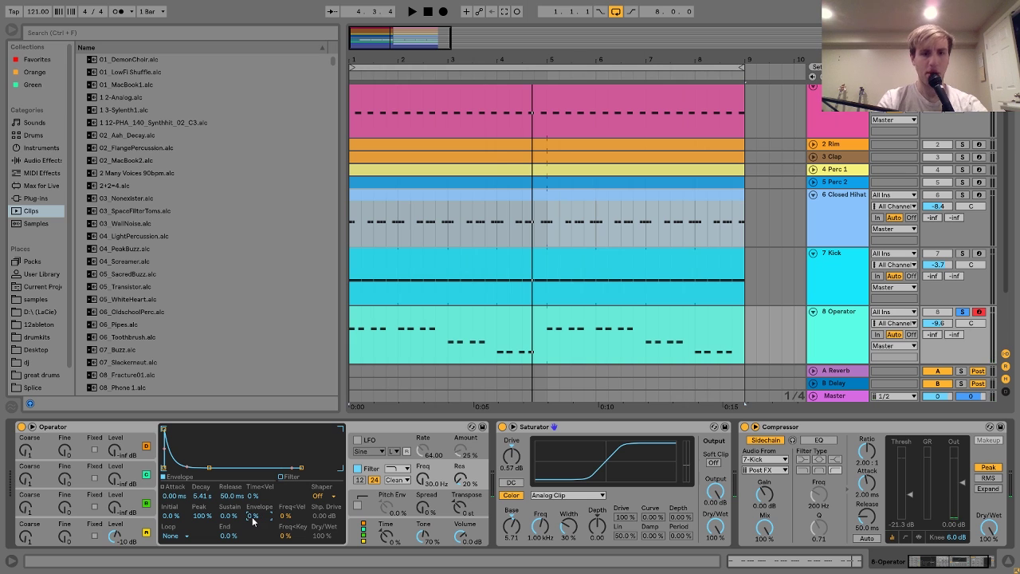
{"action": "mouse_move", "coordinate": [437, 478]}
{"action": "left_mouse_down"}
{"action": "mouse_move", "coordinate": [436, 466]}
{"action": "mouse_move", "coordinate": [426, 487]}
{"action": "left_mouse_up"}
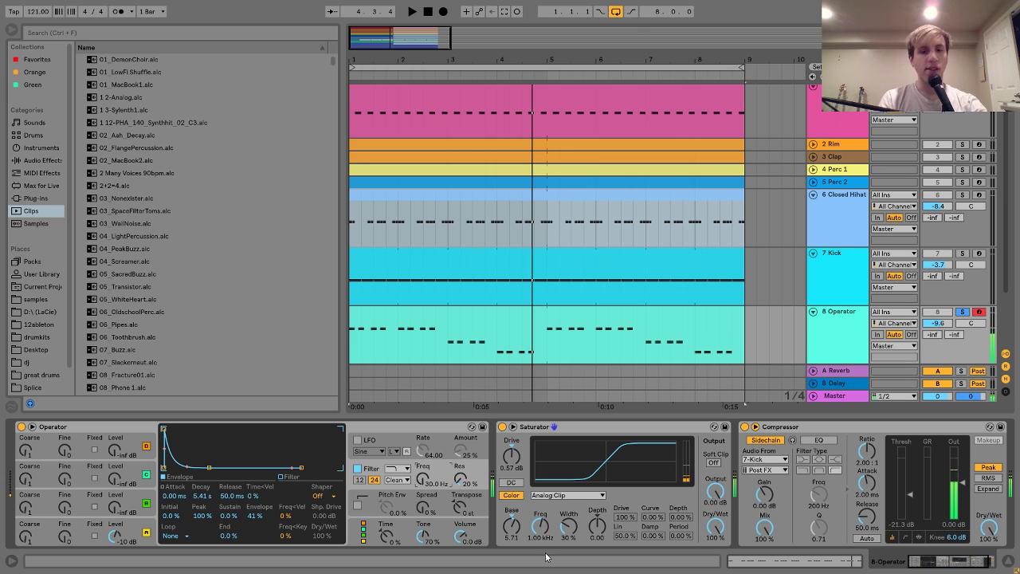
- Bypass and re-enable the Saturator on track 8 Operator to compare the bass sound
{"action": "scroll", "coordinate": [544, 510], "scroll_direction": "right", "scroll_amount": 3}
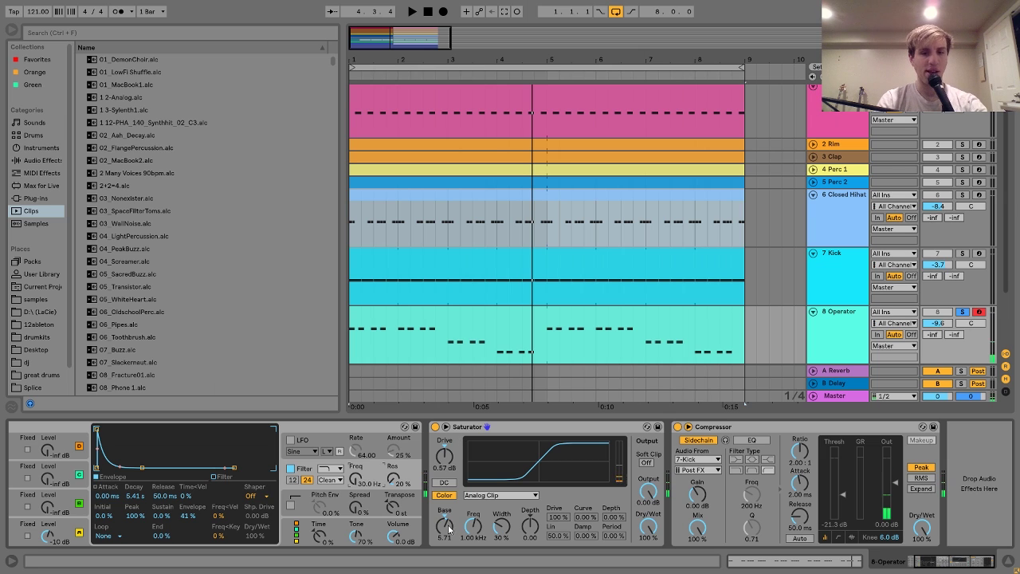
{"action": "left_click", "coordinate": [435, 427]}
{"action": "left_click", "coordinate": [435, 427]}
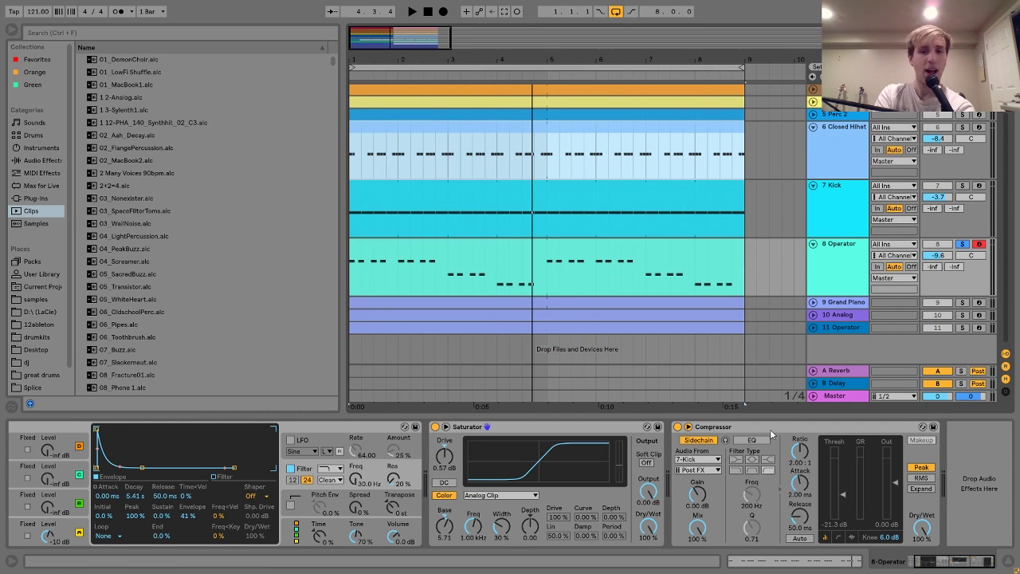
- Play the Operator bass with the Kick switched in and out of the solo, and select the bass clip beside its device chain
{"action": "key", "text": "space"}
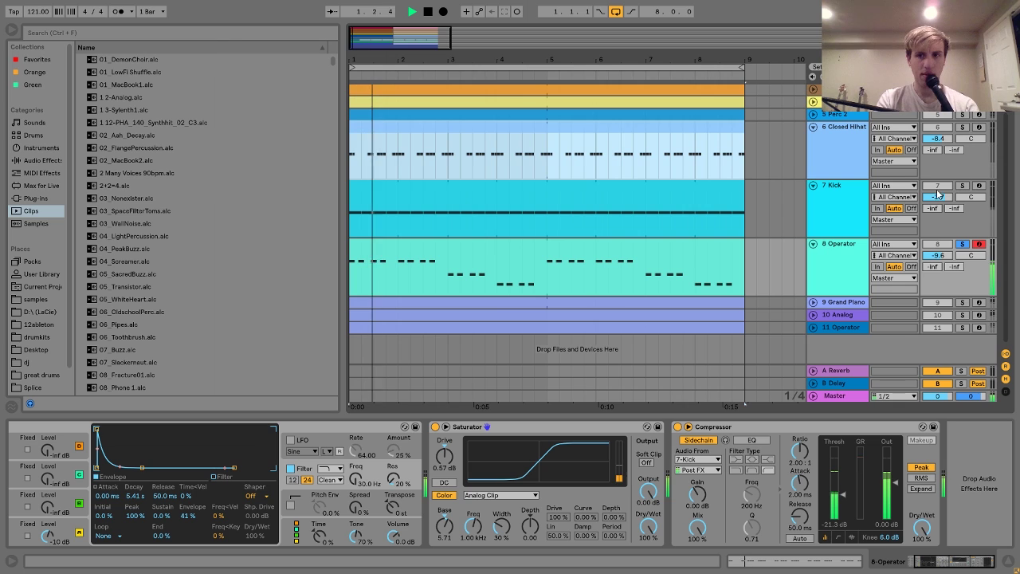
{"action": "left_click", "coordinate": [963, 186]}
{"action": "left_click", "coordinate": [962, 187]}
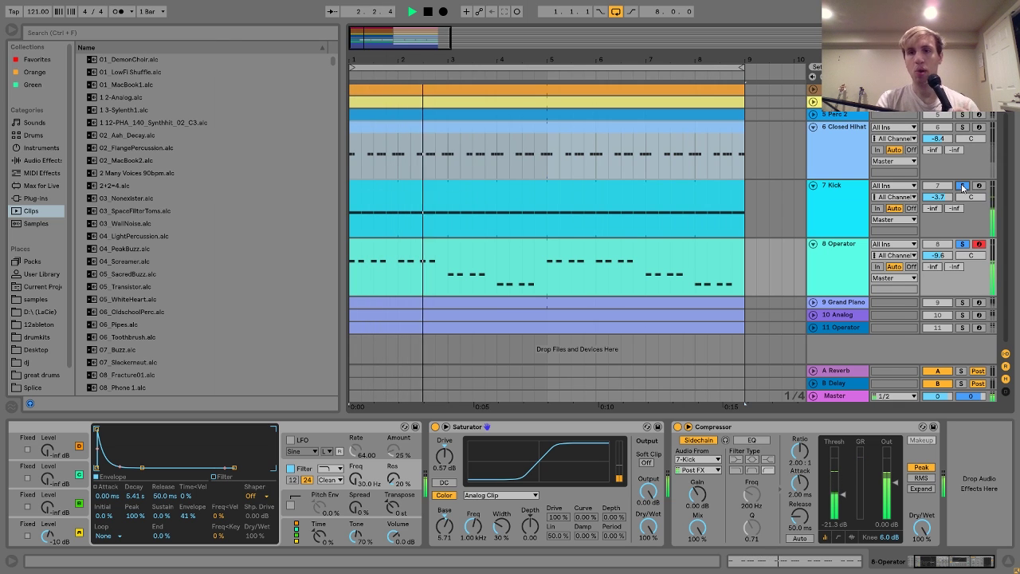
{"action": "left_click", "coordinate": [851, 252]}
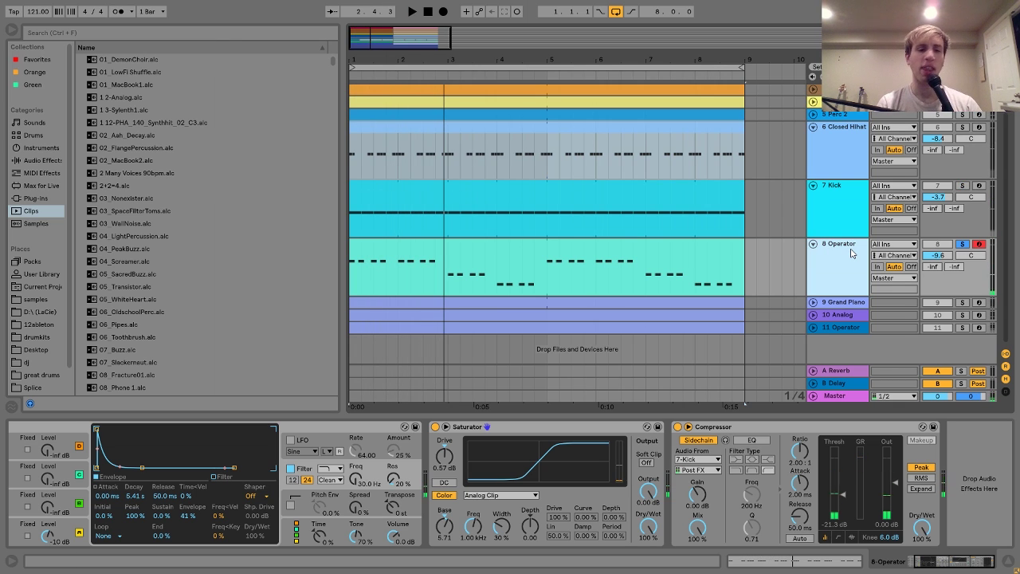
{"action": "left_click", "coordinate": [129, 469]}
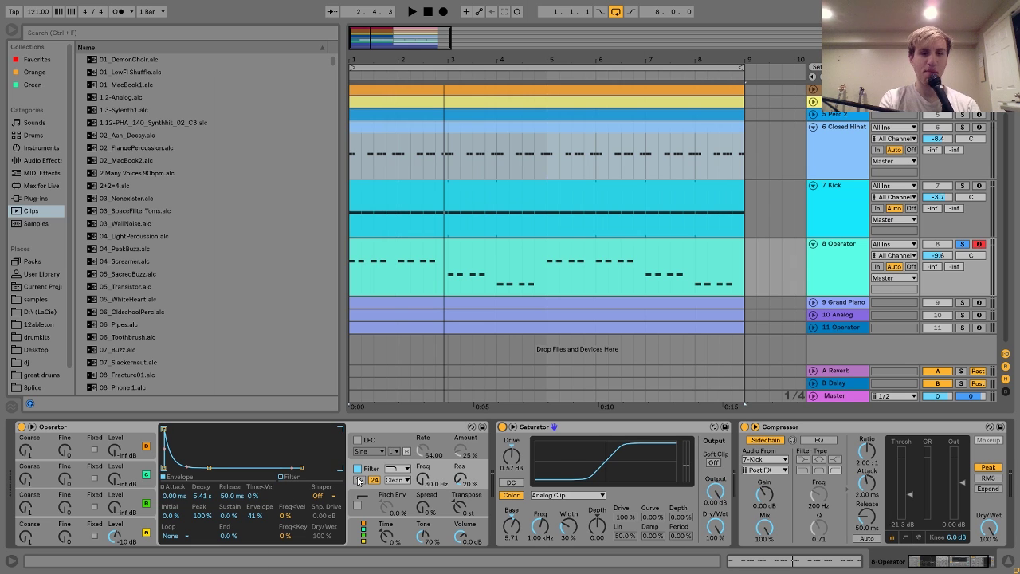
{"action": "left_click", "coordinate": [431, 256]}
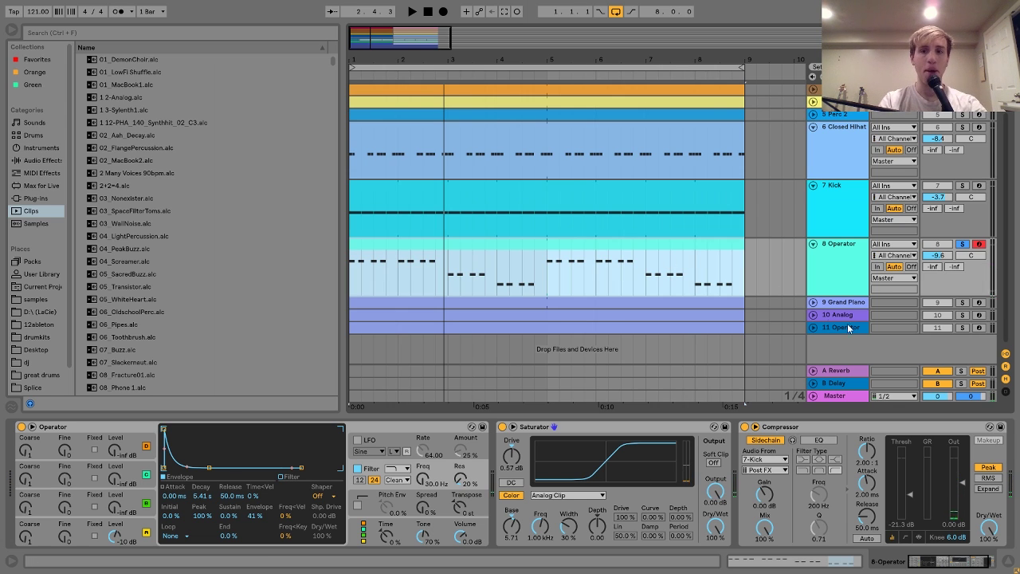
- Unfold the Grand Piano track, solo it, play its chords, and show its device chain from the instrument onward
{"action": "left_click", "coordinate": [818, 304]}
{"action": "left_click", "coordinate": [812, 302]}
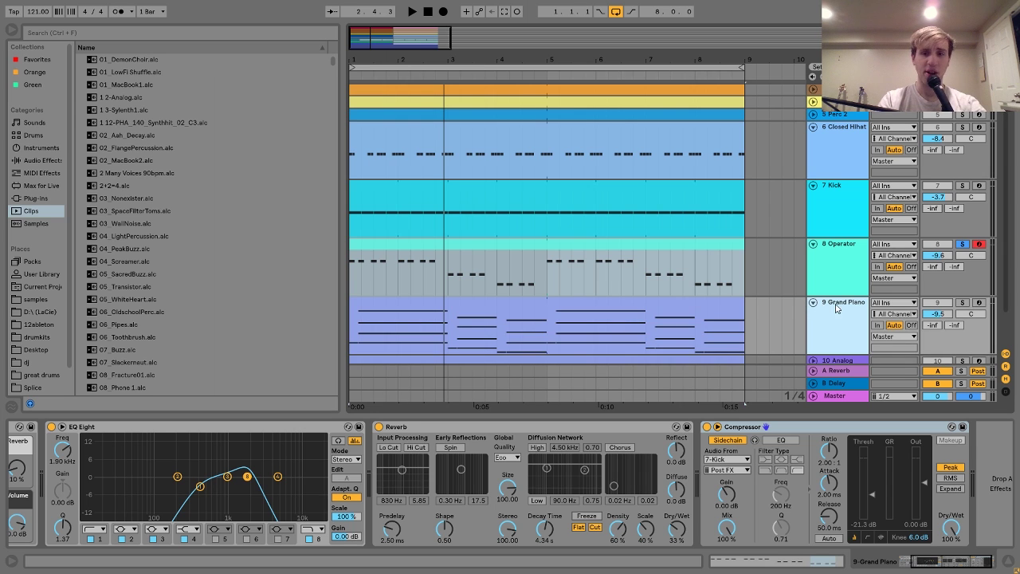
{"action": "left_click", "coordinate": [962, 304]}
{"action": "left_click", "coordinate": [444, 341]}
{"action": "key", "text": "space"}
{"action": "left_click", "coordinate": [438, 303]}
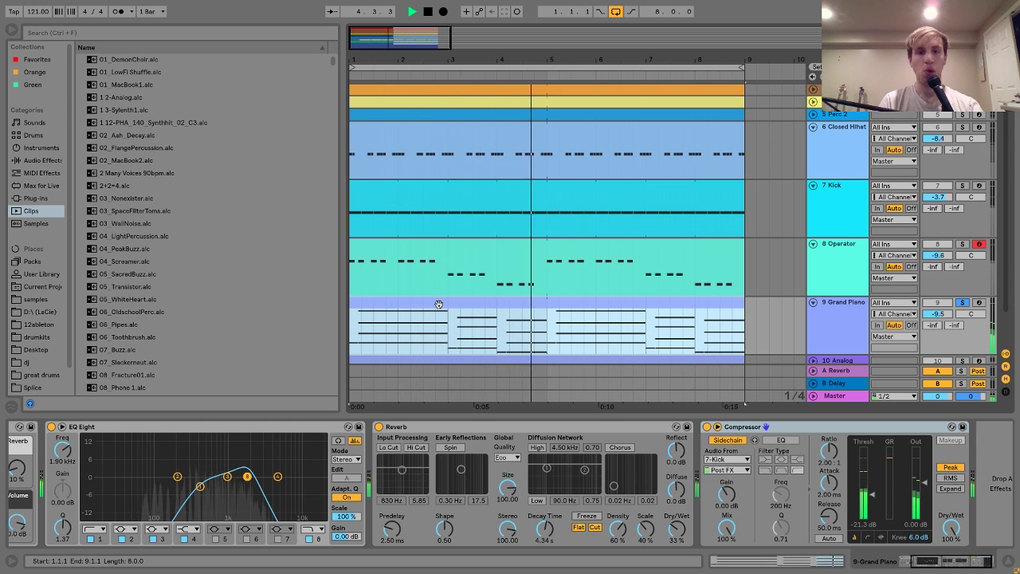
{"action": "left_click", "coordinate": [637, 503]}
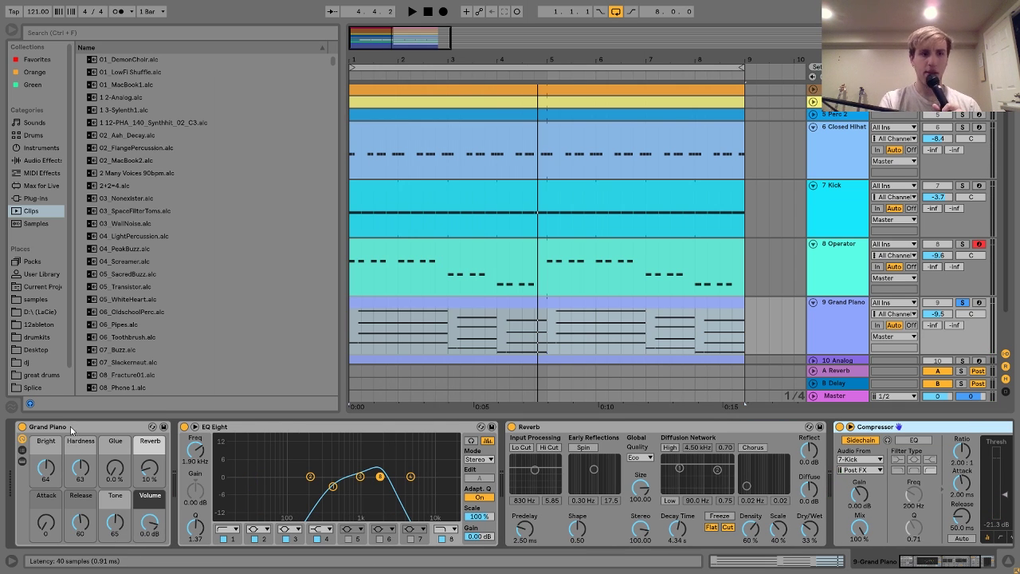
- Open the Grand Piano clip's notes and zoom out vertically to examine the full chord voicings
{"action": "double_click", "coordinate": [424, 308]}
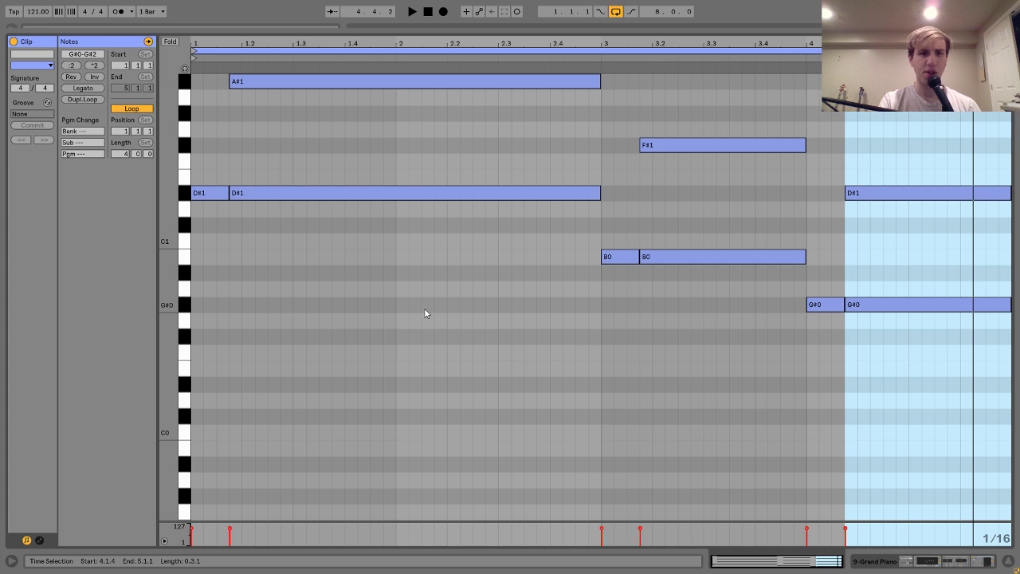
{"action": "left_click_drag", "start_coordinate": [175, 239], "coordinate": [150, 238]}
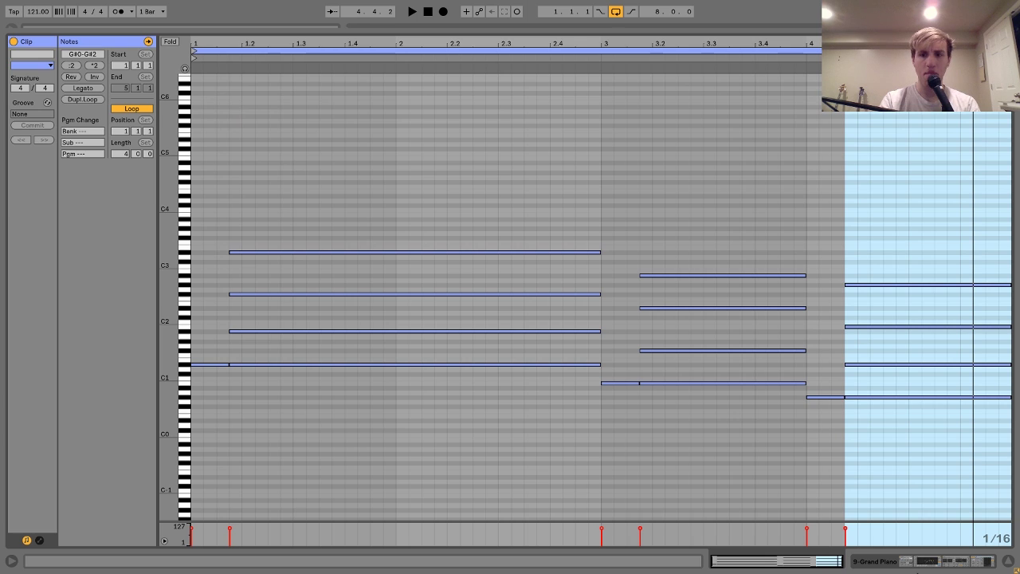
{"action": "left_click", "coordinate": [916, 562]}
{"action": "left_click", "coordinate": [533, 247]}
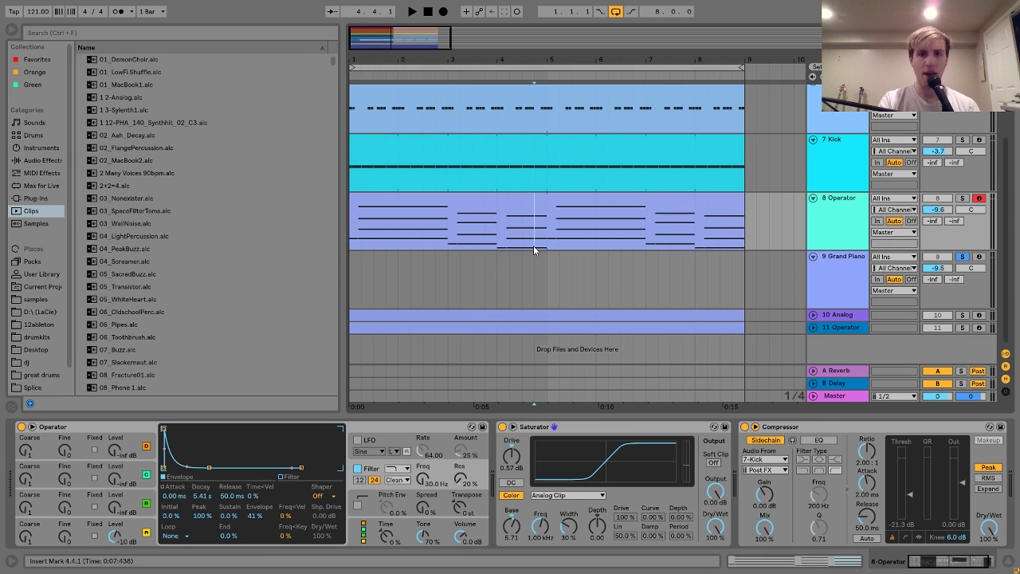
{"action": "double_click", "coordinate": [456, 258]}
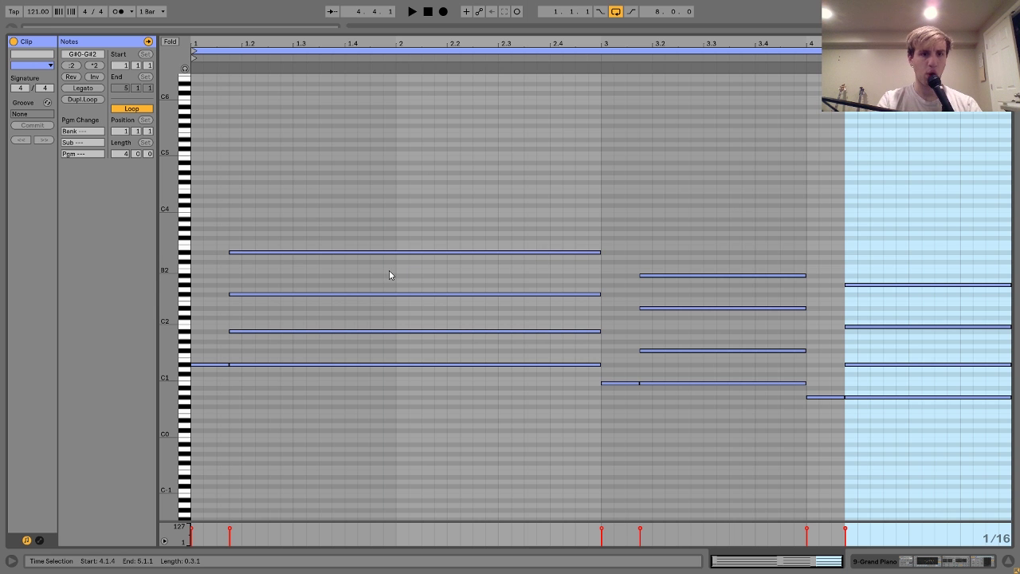
{"action": "left_click", "coordinate": [391, 252]}
{"action": "left_click", "coordinate": [433, 279]}
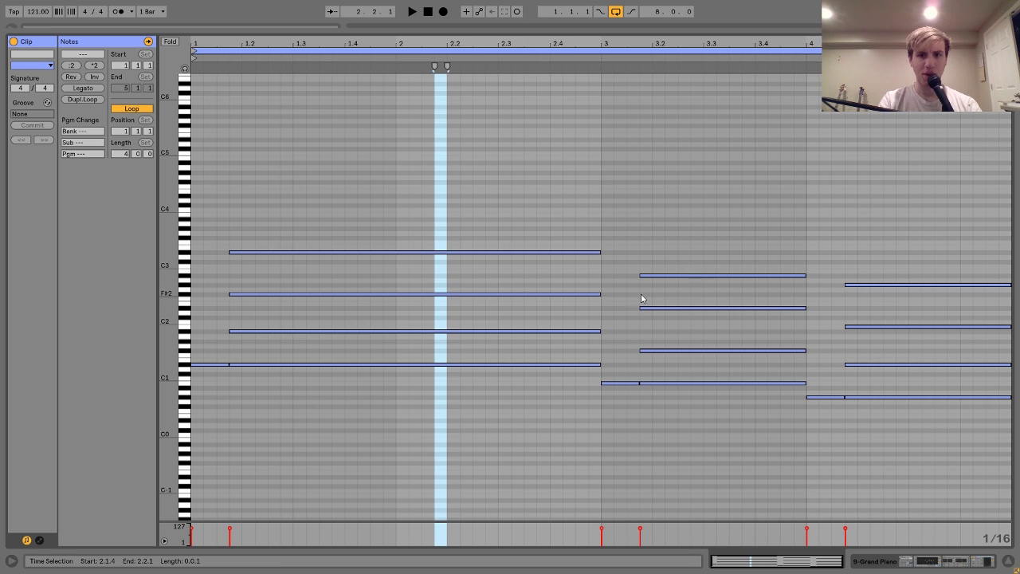
- Lower the second-highest note of the three Grand Piano chords by an octave and select the first chord's lower notes one by one
{"action": "mouse_move", "coordinate": [578, 282]}
{"action": "left_mouse_down"}
{"action": "mouse_move", "coordinate": [703, 335]}
{"action": "mouse_move", "coordinate": [714, 321]}
{"action": "left_mouse_up"}
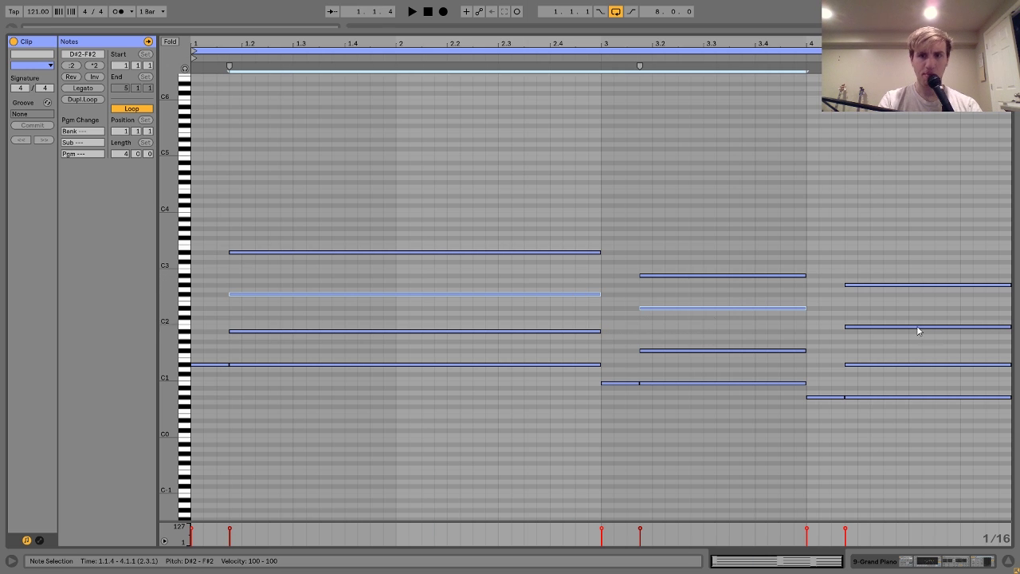
{"action": "left_click", "coordinate": [942, 325], "text": "shift"}
{"action": "key", "text": "shift+Down"}
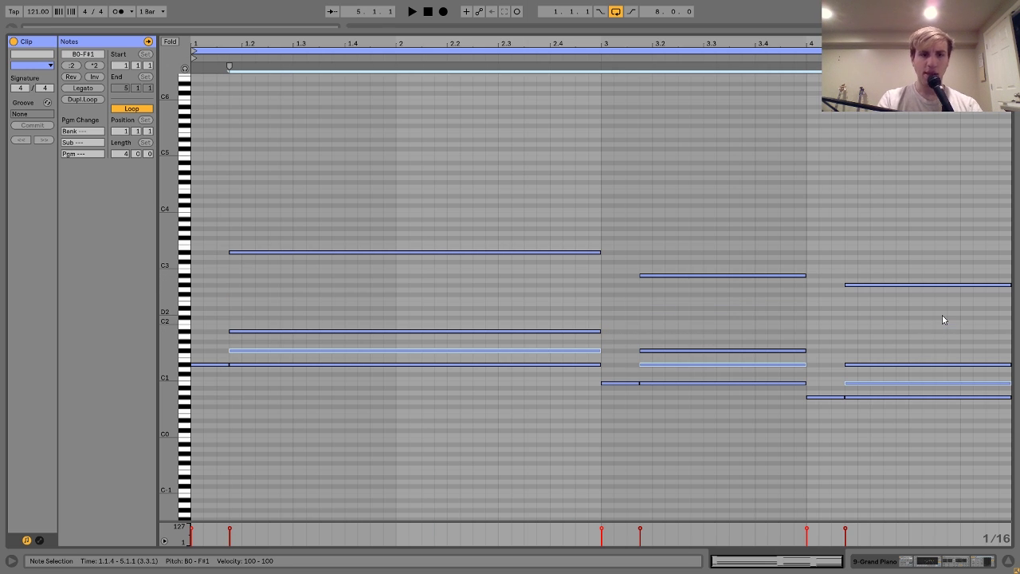
{"action": "left_click", "coordinate": [256, 365]}
{"action": "left_click", "coordinate": [253, 351]}
{"action": "left_click", "coordinate": [252, 330]}
- Lower the top note of the three Grand Piano chords by an octave and play the tighter voicings
{"action": "left_click_drag", "start_coordinate": [420, 193], "coordinate": [910, 291]}
{"action": "key", "text": "shift+Down"}
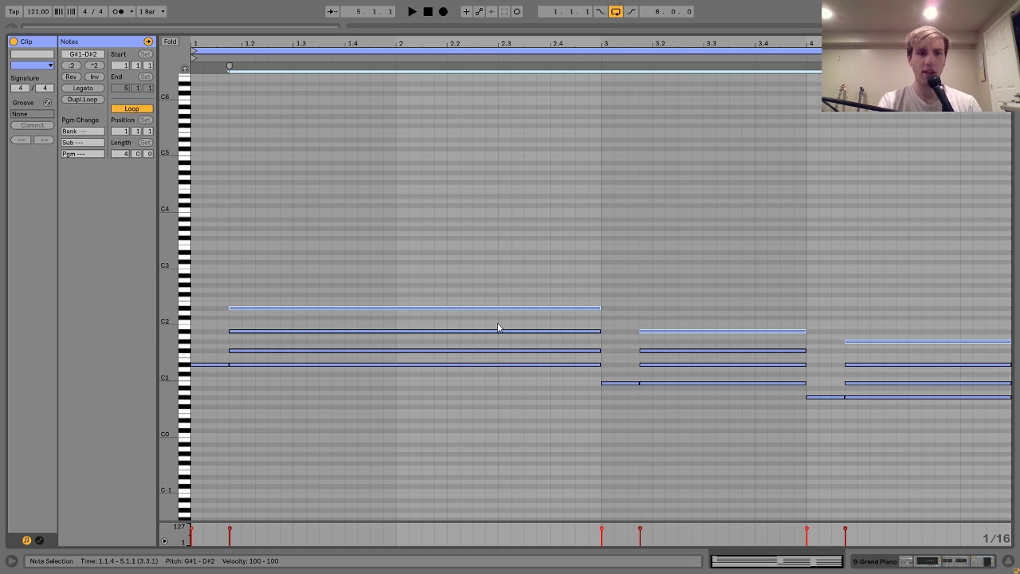
{"action": "key", "text": "space"}
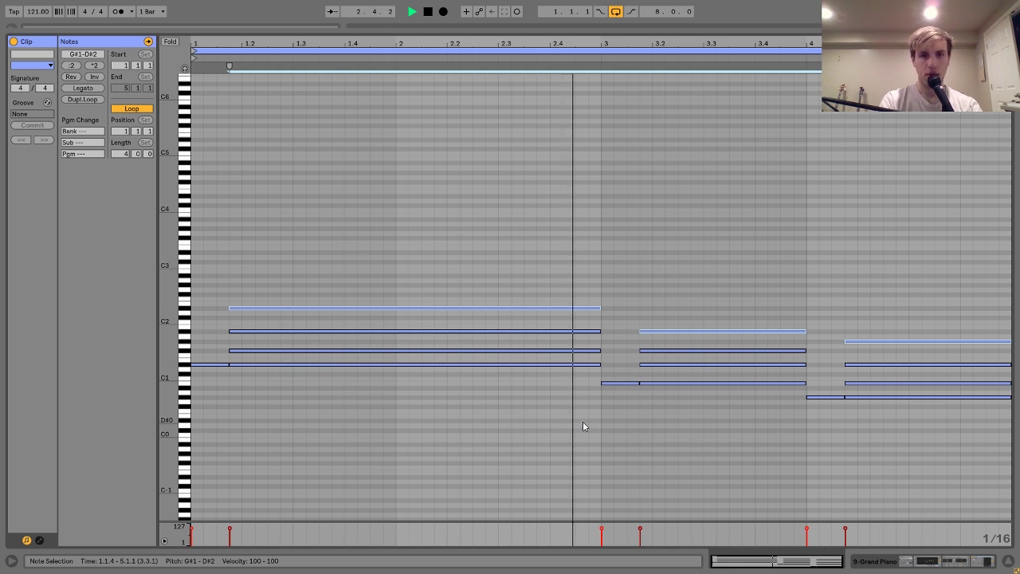
- Undo the octave changes to the Grand Piano chords and listen to the original wide voicings
{"action": "key", "text": "shift+Up"}
{"action": "key", "text": "ctrl+z"}
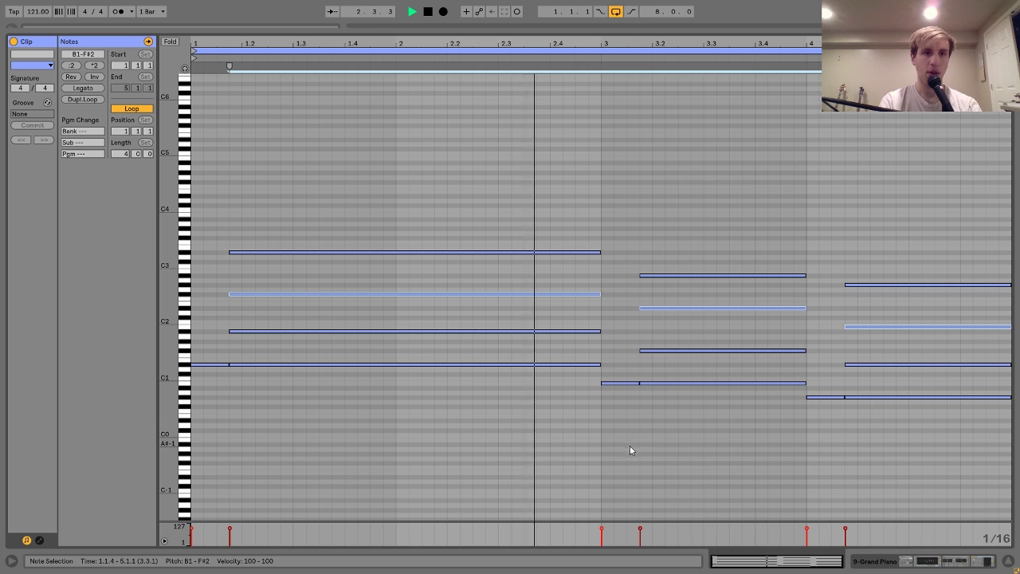
{"action": "key", "text": "space"}
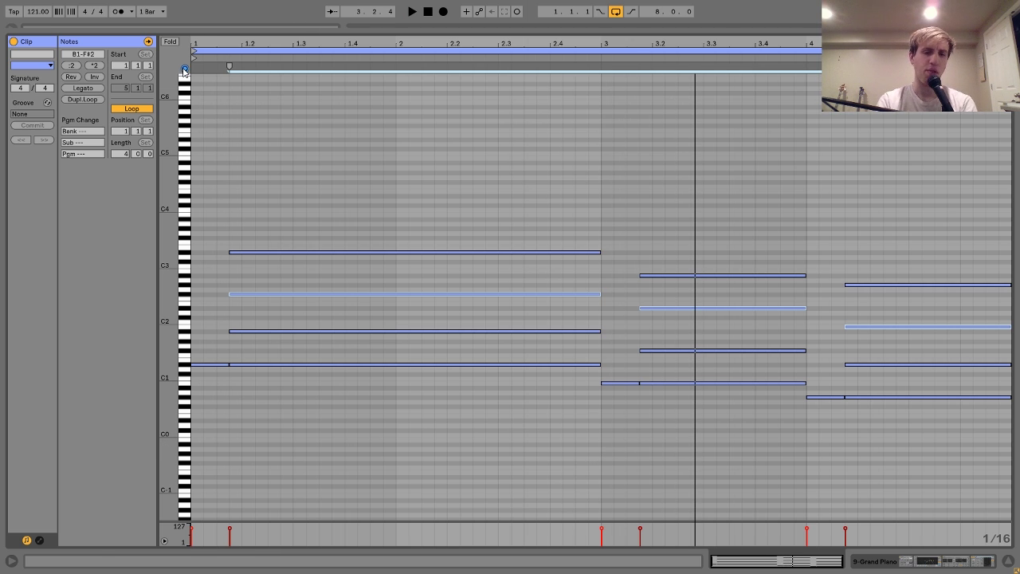
- Select the first chord's notes, and deactivate the top note of all three chords to play the progression without it
{"action": "left_click_drag", "start_coordinate": [502, 460], "coordinate": [488, 243]}
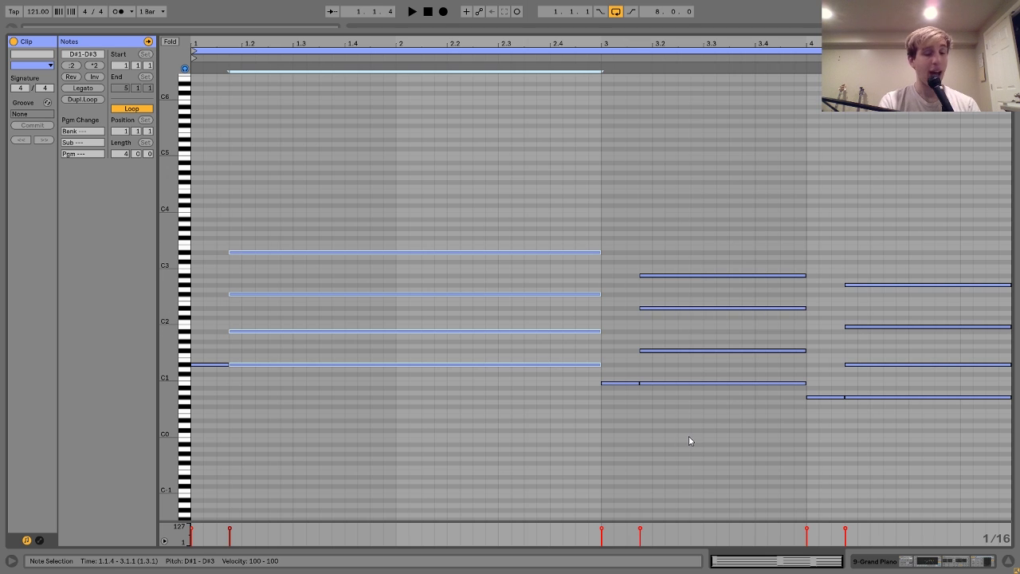
{"action": "left_click_drag", "start_coordinate": [348, 279], "coordinate": [411, 166]}
{"action": "left_click_drag", "start_coordinate": [766, 251], "coordinate": [870, 297]}
{"action": "key", "text": "space"}
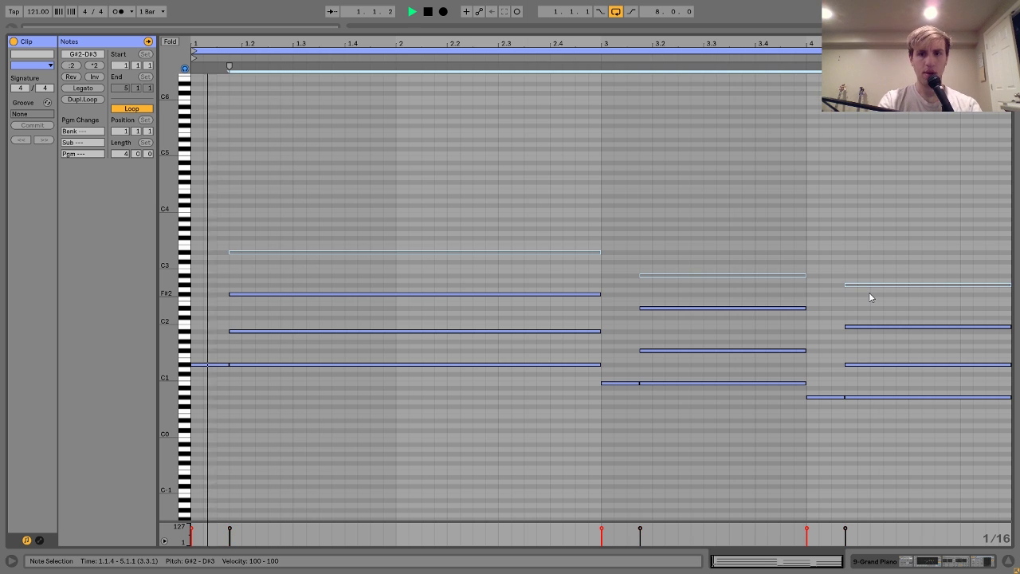
{"action": "left_click", "coordinate": [600, 426]}
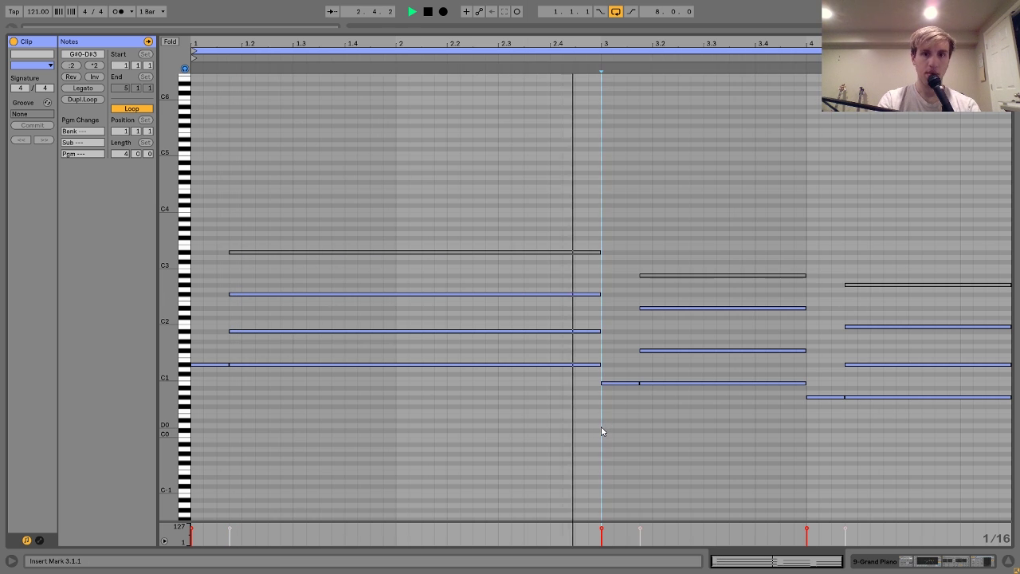
- Stop playback, undo the deactivation of the top notes, and play the full chords
{"action": "key", "text": "space"}
{"action": "key", "text": "ctrl+z"}
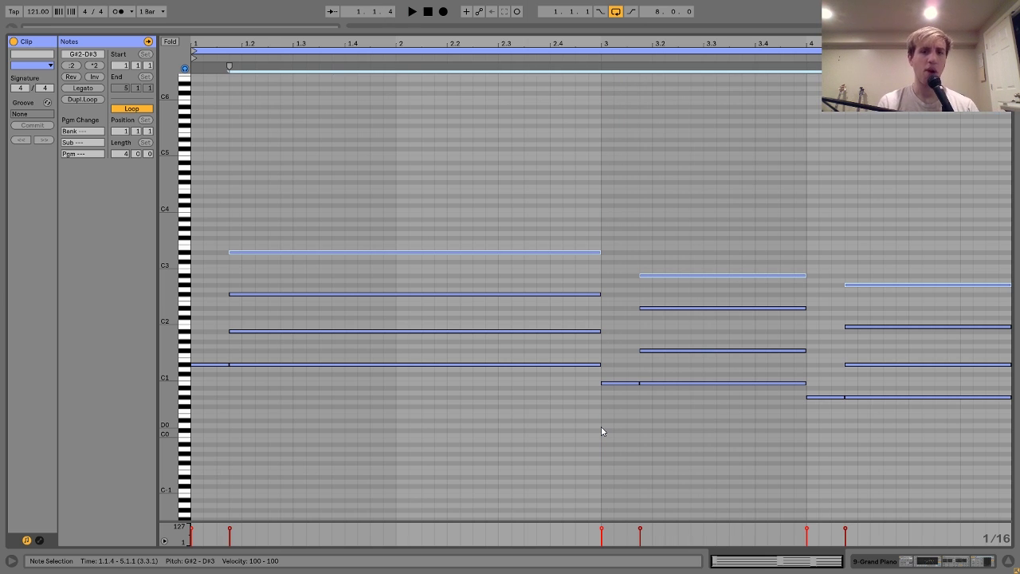
{"action": "key", "text": "space"}
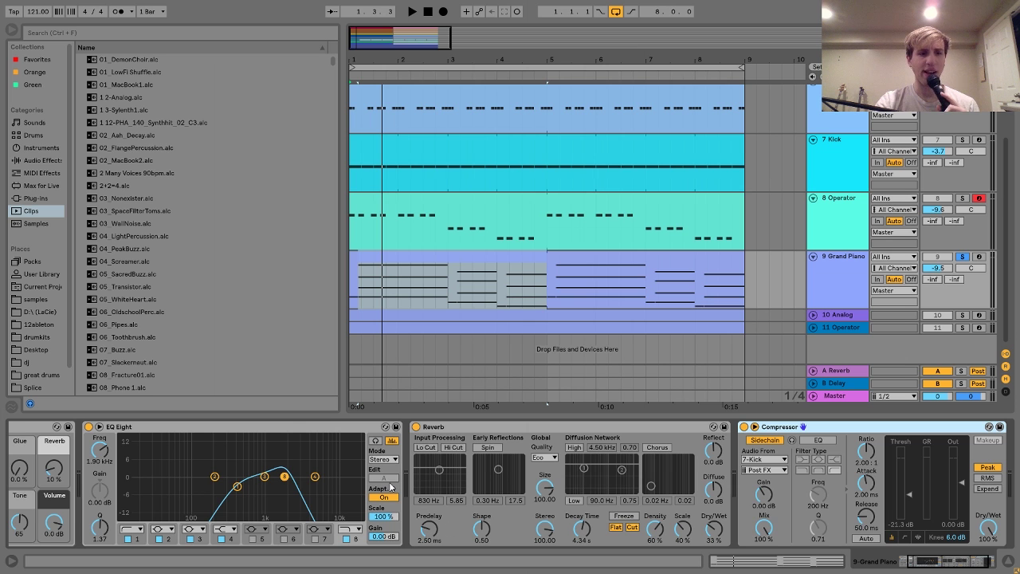
{"action": "scroll", "coordinate": [390, 488], "scroll_direction": "up", "scroll_amount": 3}
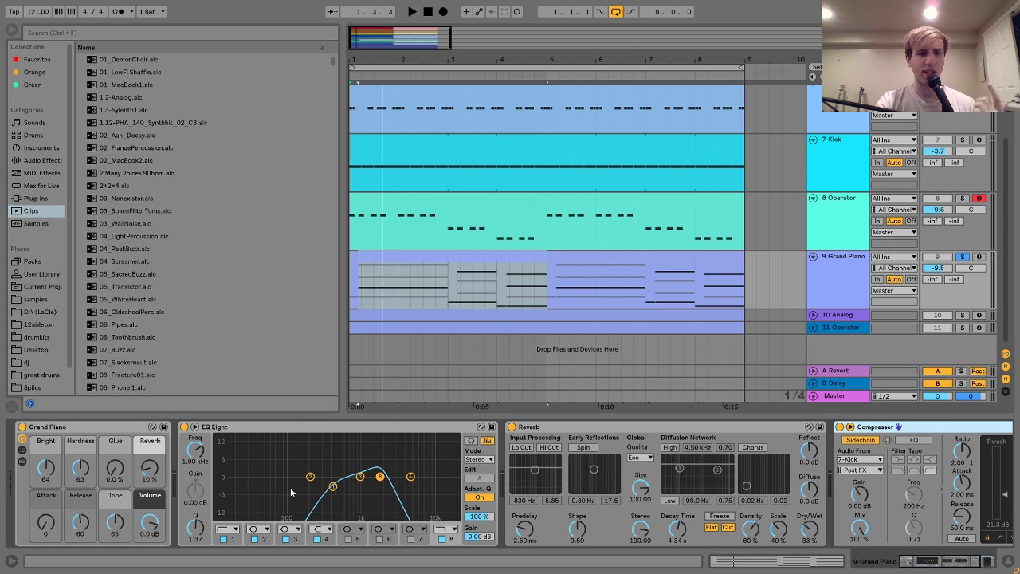
{"action": "left_click", "coordinate": [71, 427]}
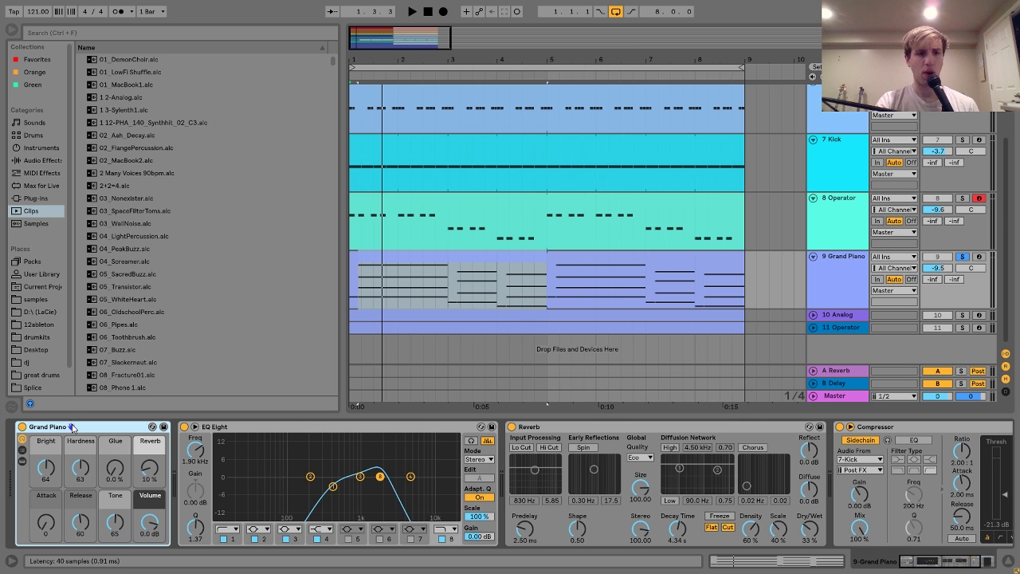
{"action": "left_click", "coordinate": [272, 428]}
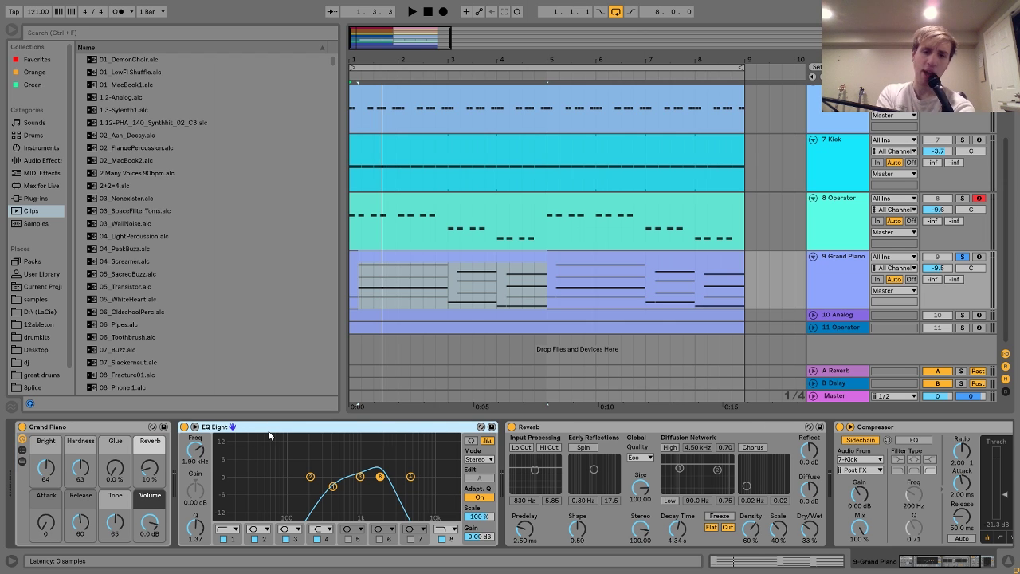
- Try a 12 dB band-pass Auto Filter at 1.63 kHz with 45% resonance between EQ Eight and Reverb, and delete it again
{"action": "scroll", "coordinate": [270, 435], "scroll_direction": "right", "scroll_amount": 2}
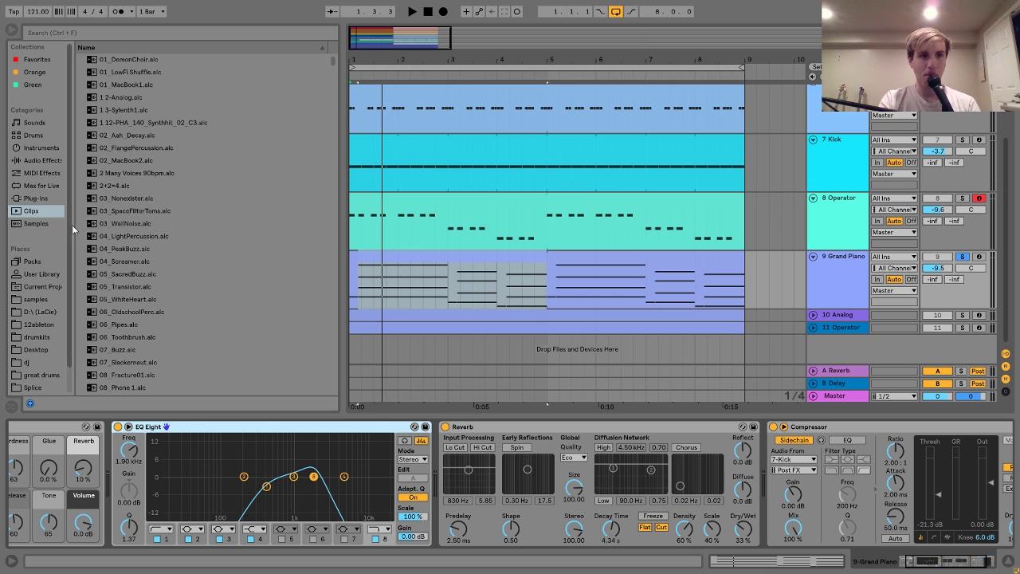
{"action": "left_click", "coordinate": [40, 160]}
{"action": "left_click_drag", "start_coordinate": [111, 85], "coordinate": [475, 503]}
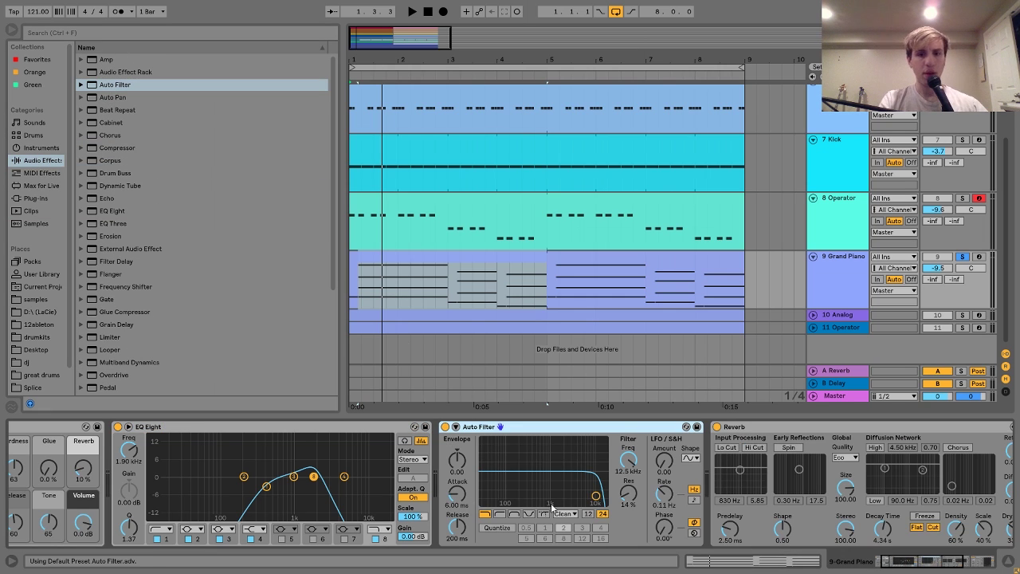
{"action": "left_click", "coordinate": [514, 513]}
{"action": "left_click_drag", "start_coordinate": [535, 496], "coordinate": [557, 482]}
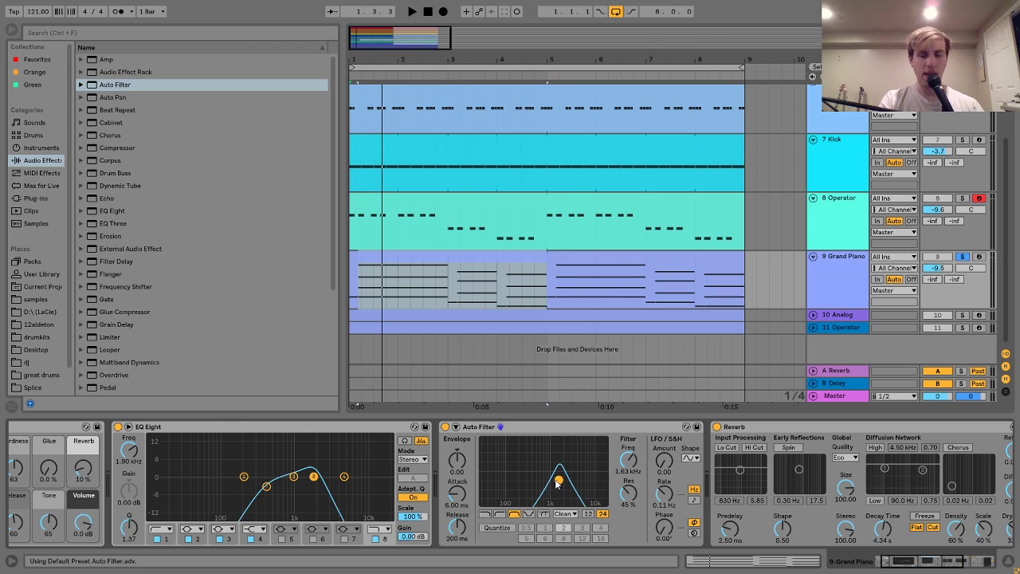
{"action": "left_click", "coordinate": [590, 514]}
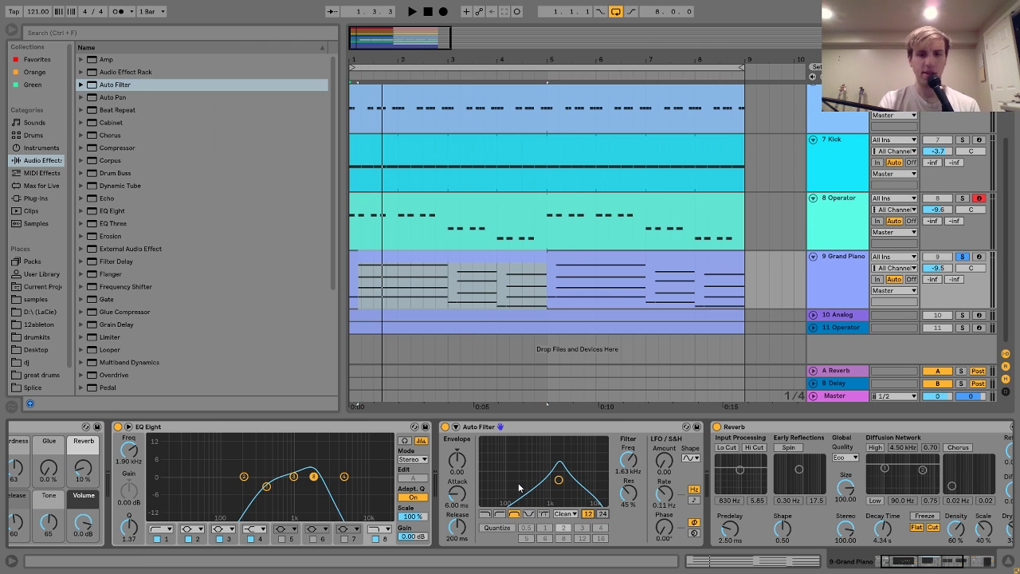
{"action": "left_click", "coordinate": [510, 427]}
{"action": "key", "text": "Delete"}
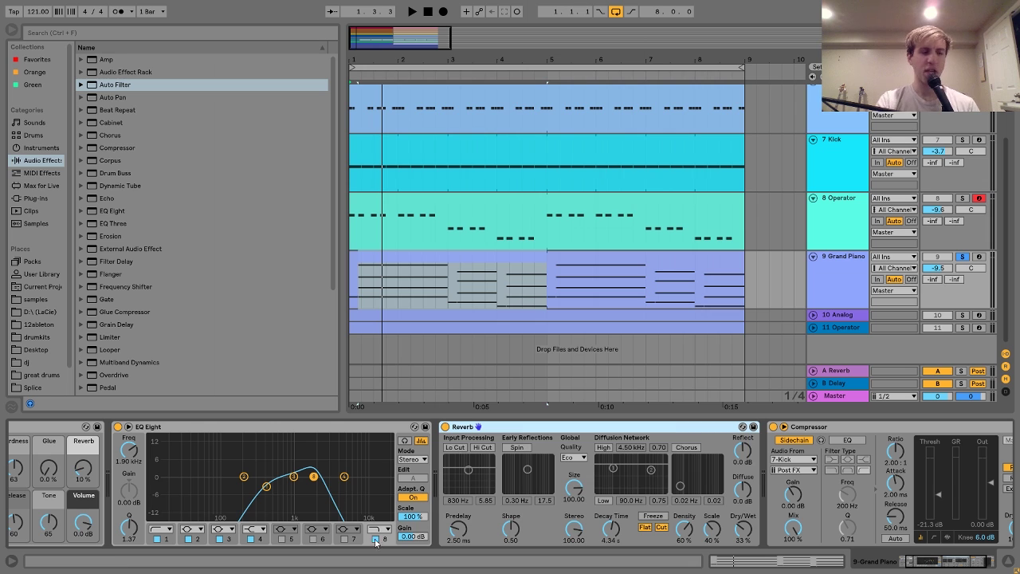
- Compare the Grand Piano chords with EQ Eight bypassed and enabled
{"action": "scroll", "coordinate": [334, 482], "scroll_direction": "right", "scroll_amount": 2}
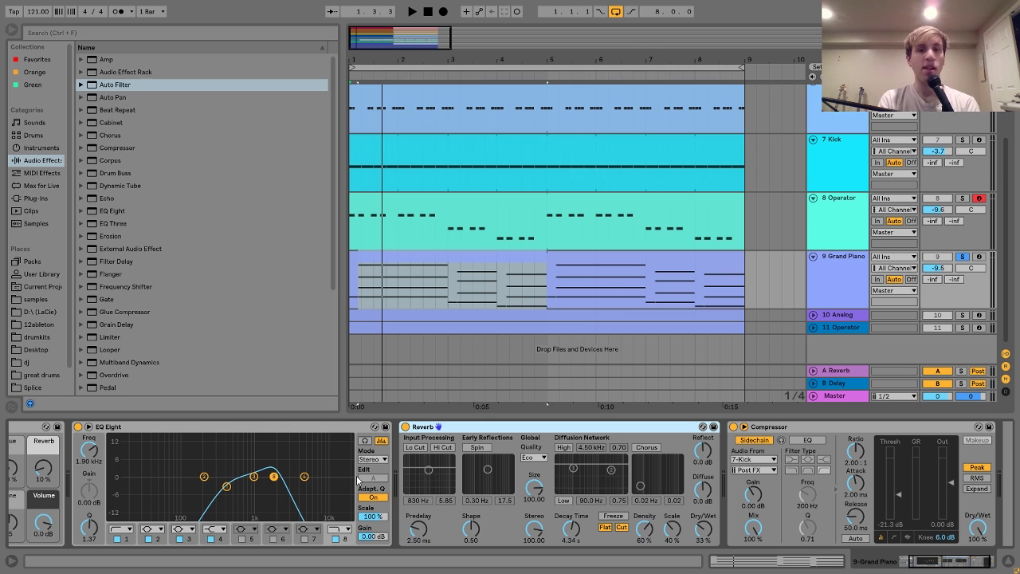
{"action": "left_click", "coordinate": [77, 426]}
{"action": "key", "text": "space"}
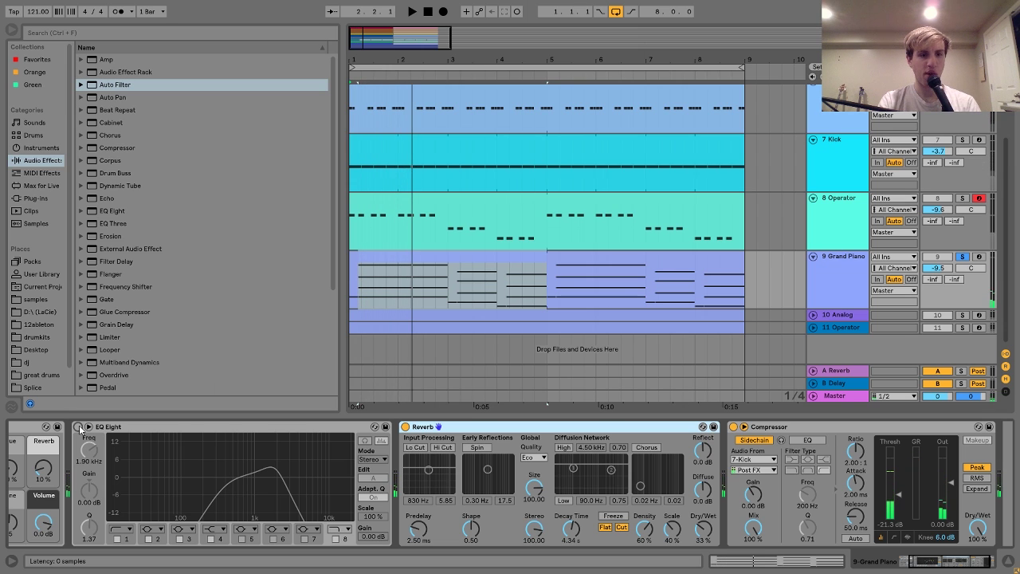
{"action": "left_click", "coordinate": [78, 426]}
{"action": "key", "text": "space"}
{"action": "key", "text": "space"}
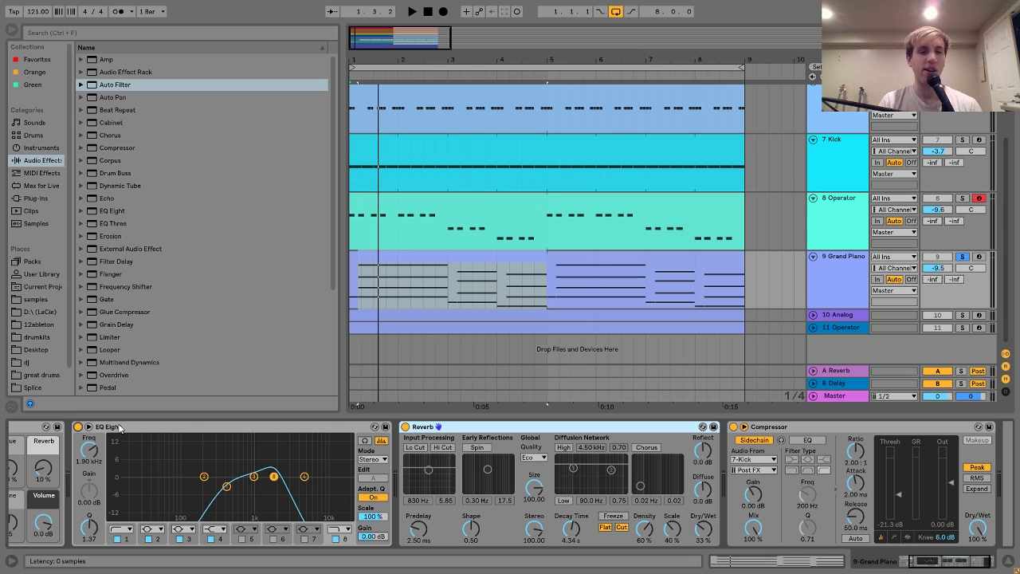
{"action": "left_click", "coordinate": [82, 427]}
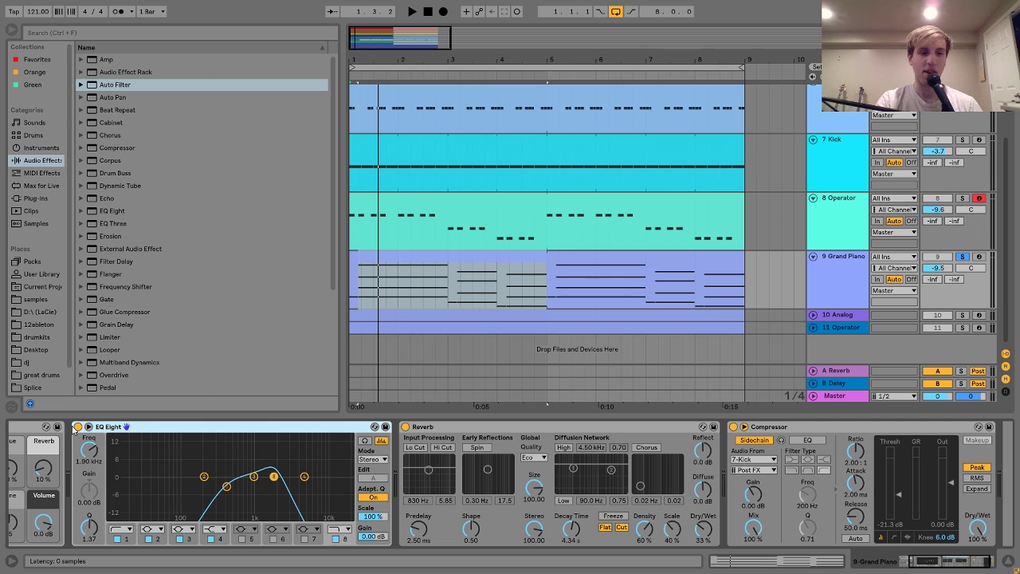
{"action": "left_click", "coordinate": [77, 427]}
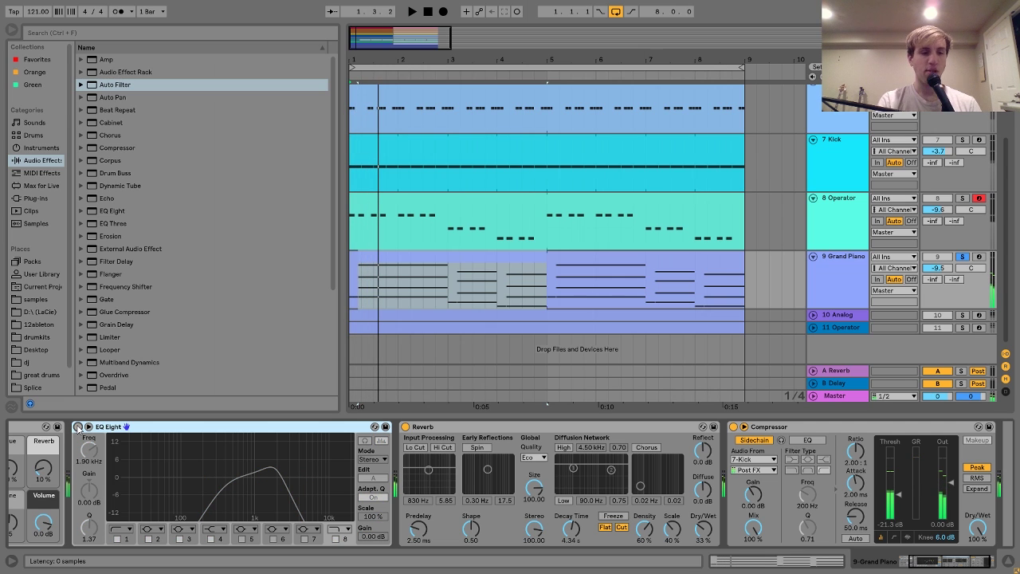
{"action": "left_click", "coordinate": [78, 427]}
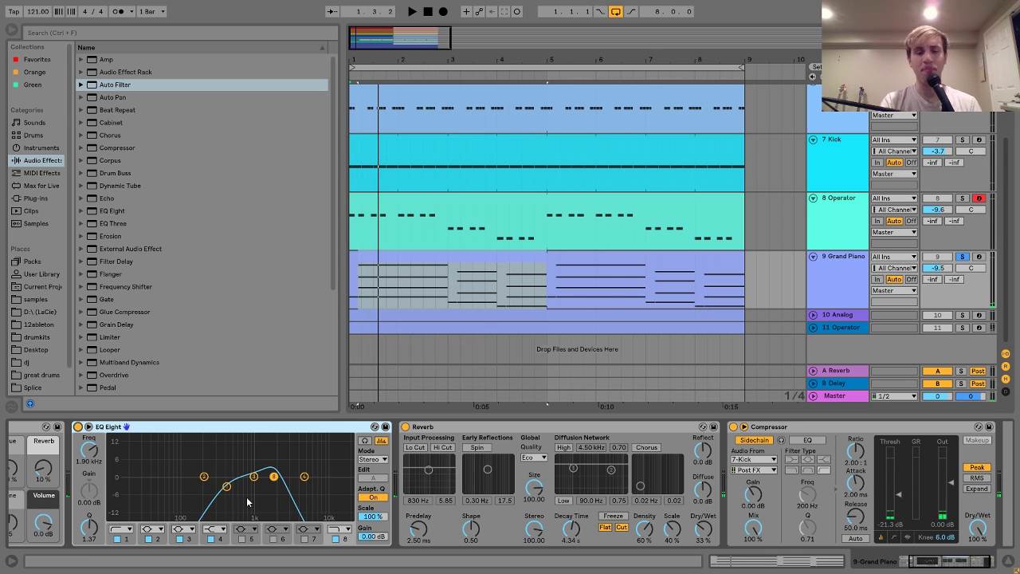
- Play the Grand Piano chords with the Reverb device on and bypassed to compare, leaving it enabled
{"action": "scroll", "coordinate": [477, 519], "scroll_direction": "down", "scroll_amount": 2}
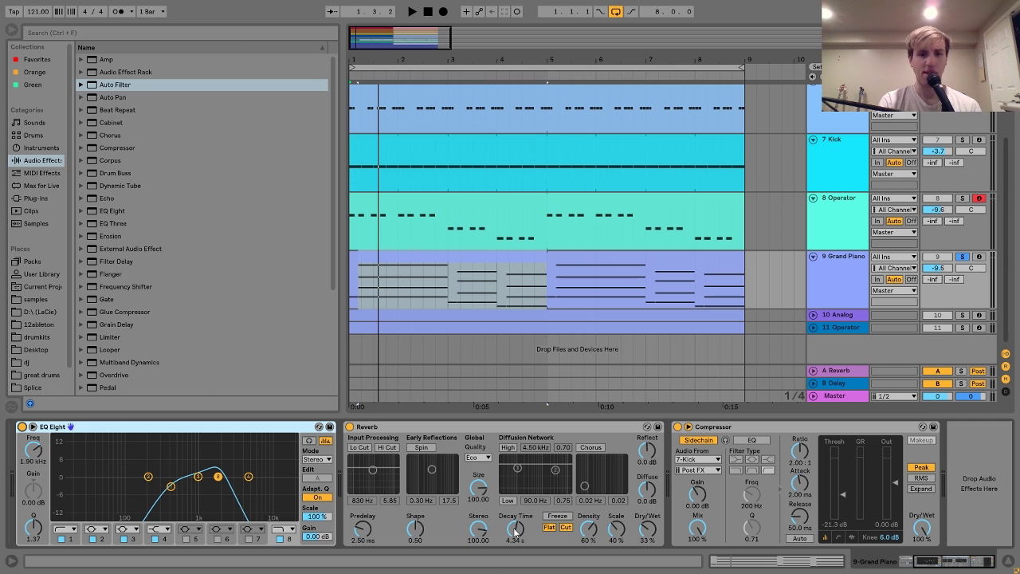
{"action": "key", "text": "space"}
{"action": "key", "text": "space"}
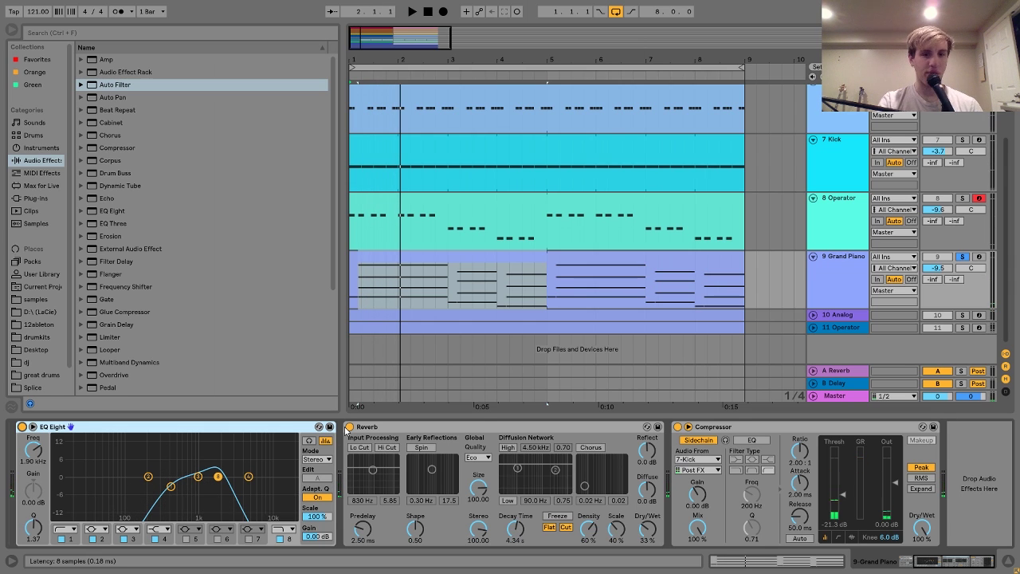
{"action": "left_click", "coordinate": [350, 427]}
{"action": "key", "text": "space"}
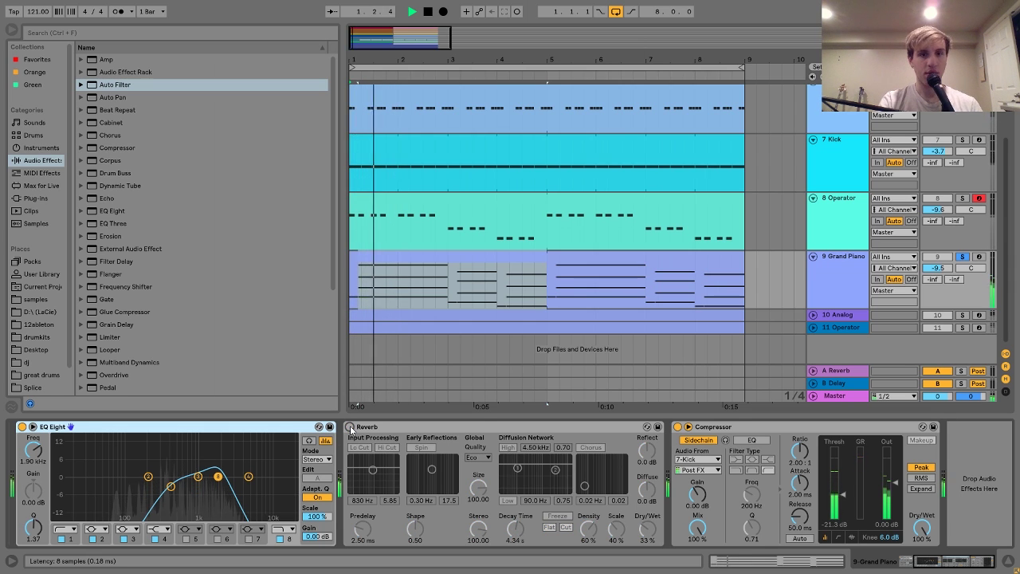
{"action": "key", "text": "space"}
{"action": "left_click", "coordinate": [349, 427]}
{"action": "key", "text": "space"}
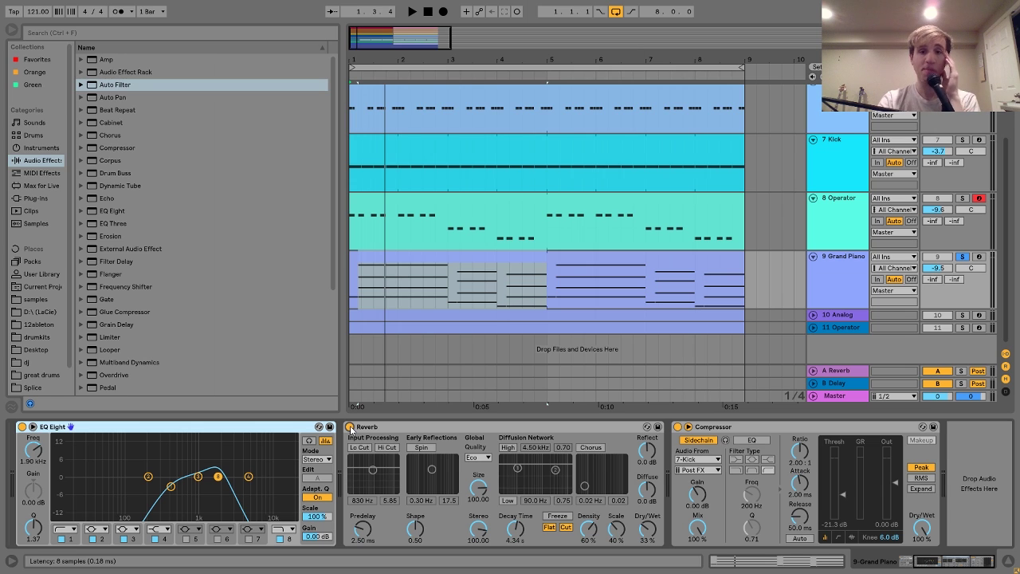
- Show the Grand Piano's kick-sidechained Compressor and play the chords from bar 1 with all tracks unsoloed
{"action": "left_click", "coordinate": [704, 428]}
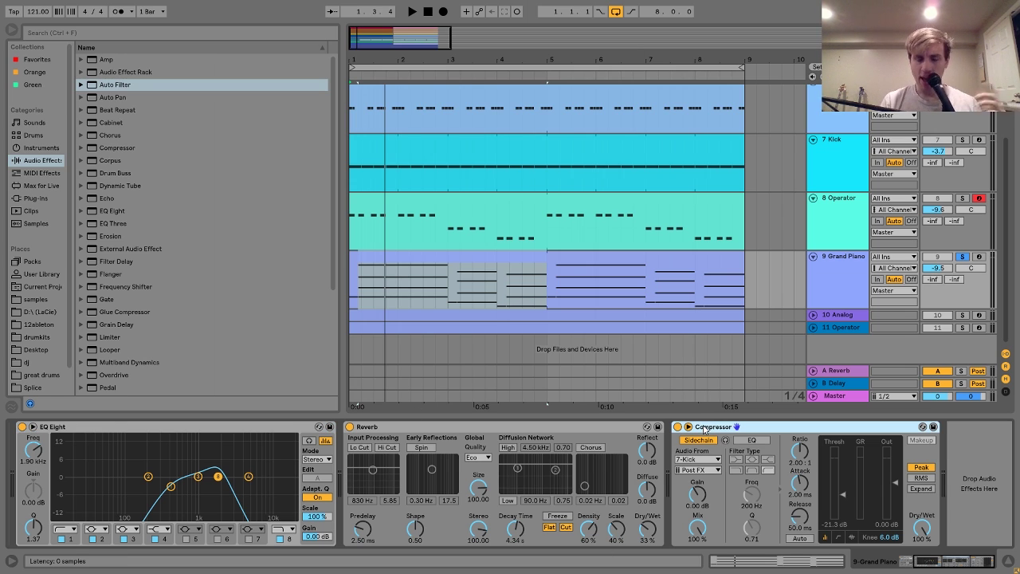
{"action": "double_click", "coordinate": [556, 266]}
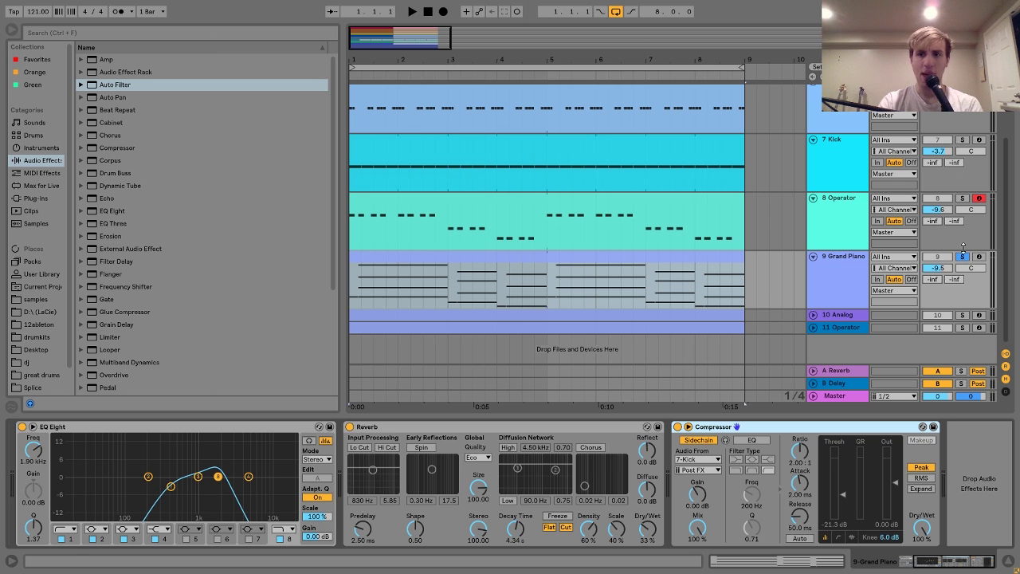
{"action": "key", "text": "space"}
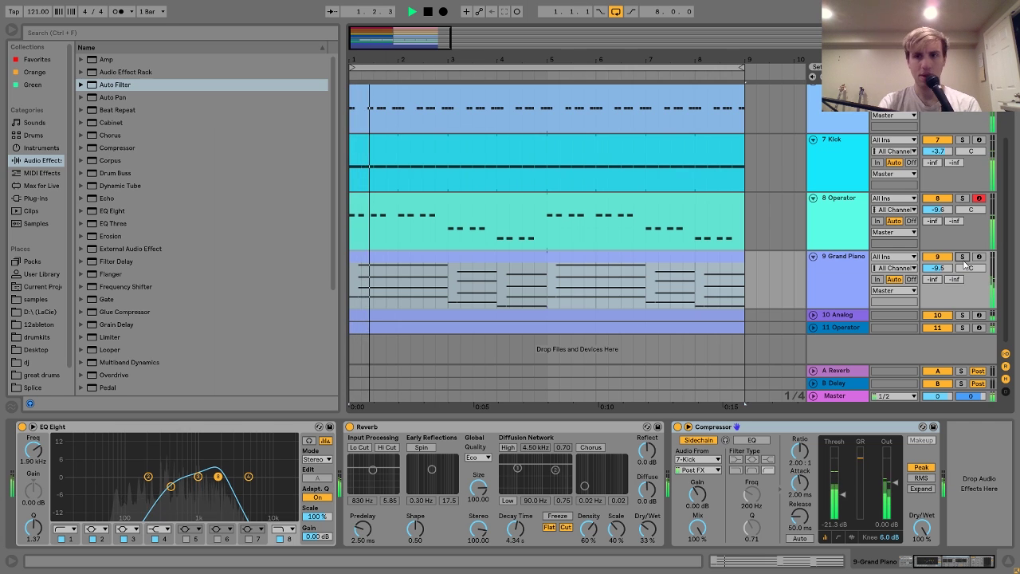
{"action": "left_click", "coordinate": [859, 270]}
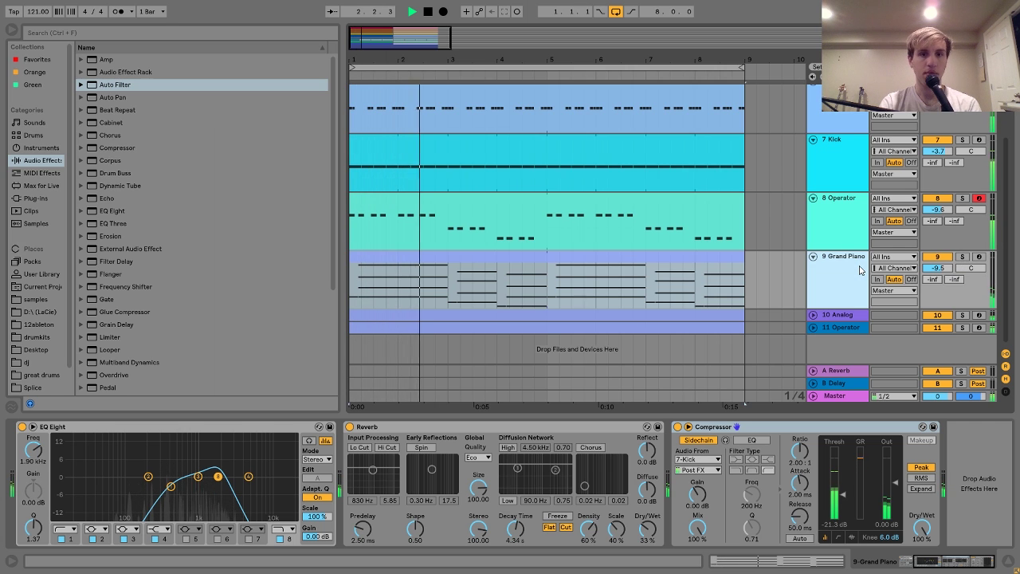
- Unfold the Analog track and play it soloed from bar 1 while showing its device chain from the Analog instrument
{"action": "left_click", "coordinate": [832, 316]}
{"action": "left_click", "coordinate": [812, 316]}
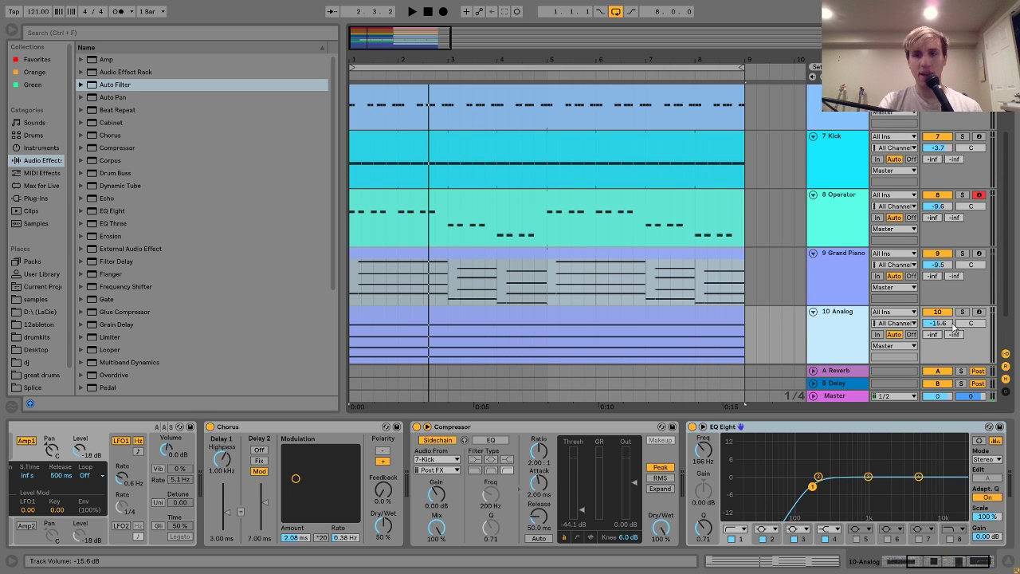
{"action": "left_click", "coordinate": [825, 324]}
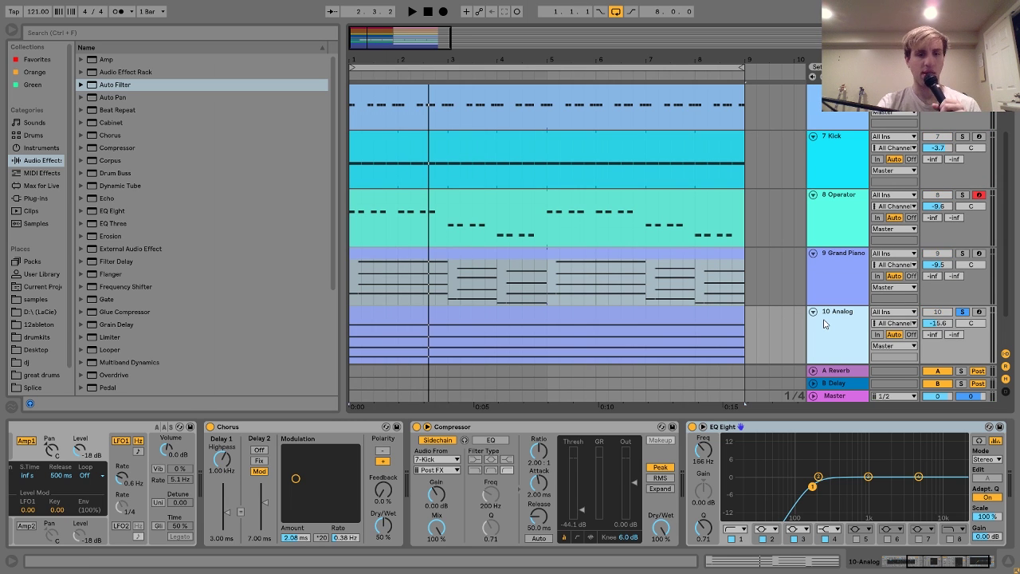
{"action": "key", "text": "space"}
{"action": "left_click", "coordinate": [685, 320]}
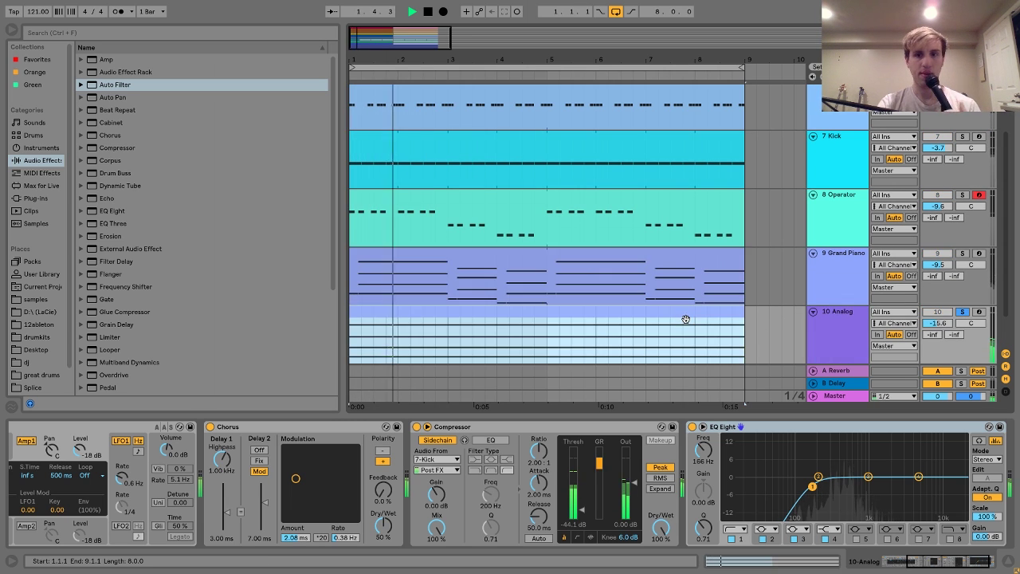
{"action": "scroll", "coordinate": [539, 460], "scroll_direction": "left", "scroll_amount": 5}
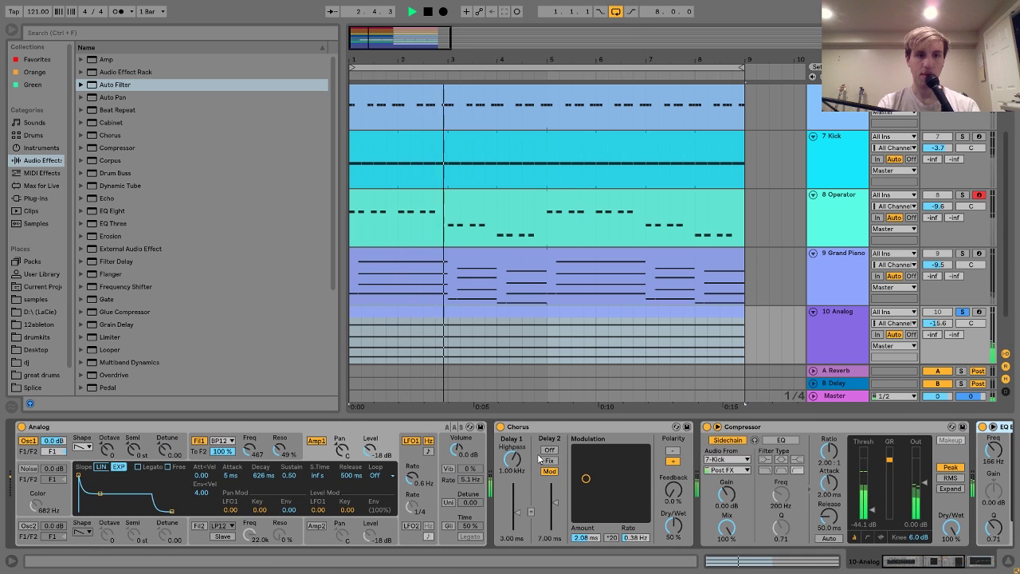
{"action": "key", "text": "space"}
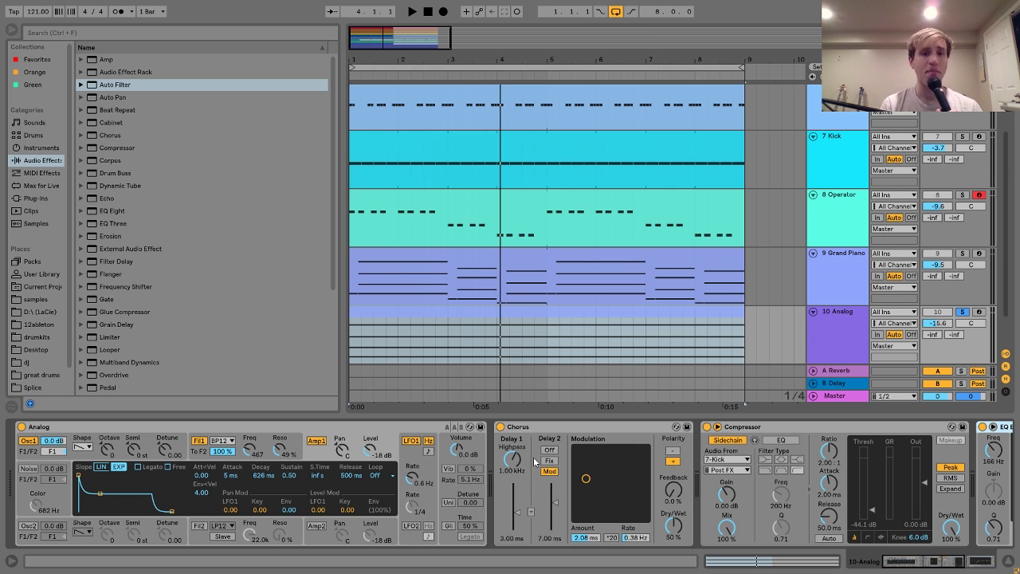
- Examine the Analog clip's held chord notes, trying the F#2 note an octave lower, and return to the device chain
{"action": "double_click", "coordinate": [437, 319]}
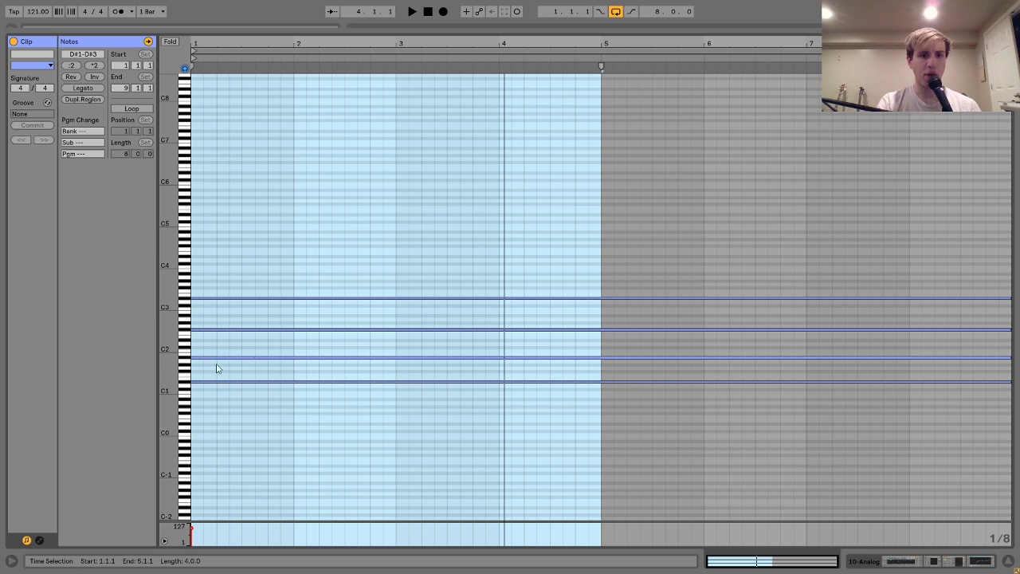
{"action": "left_click", "coordinate": [369, 325]}
{"action": "left_click", "coordinate": [368, 328]}
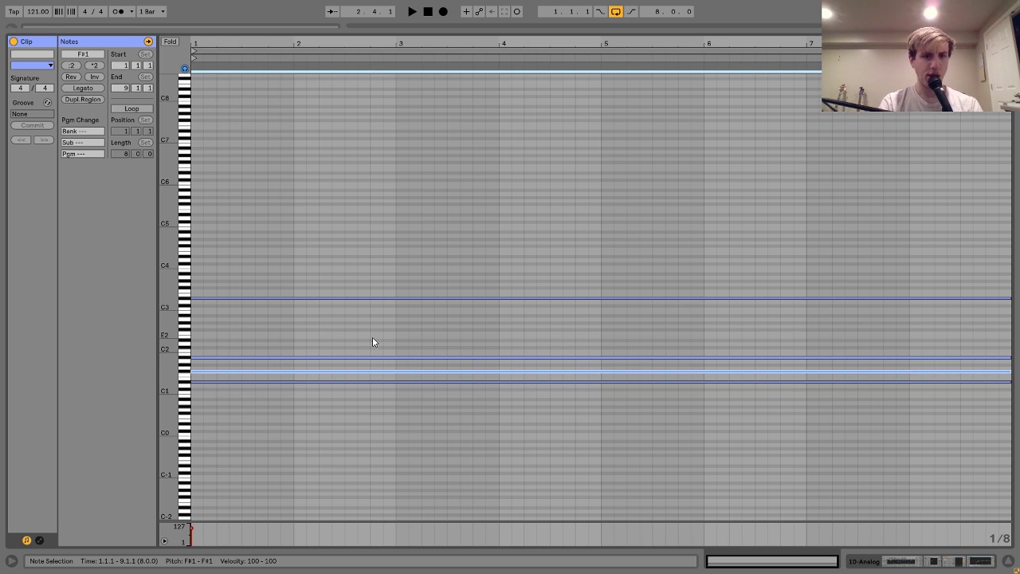
{"action": "left_click_drag", "start_coordinate": [322, 319], "coordinate": [321, 246]}
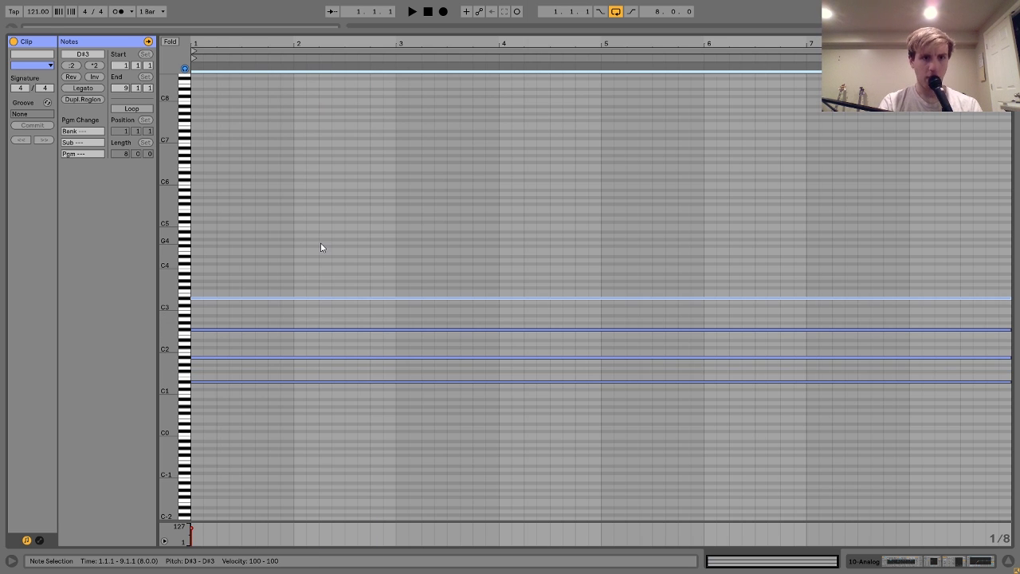
{"action": "left_click", "coordinate": [883, 562]}
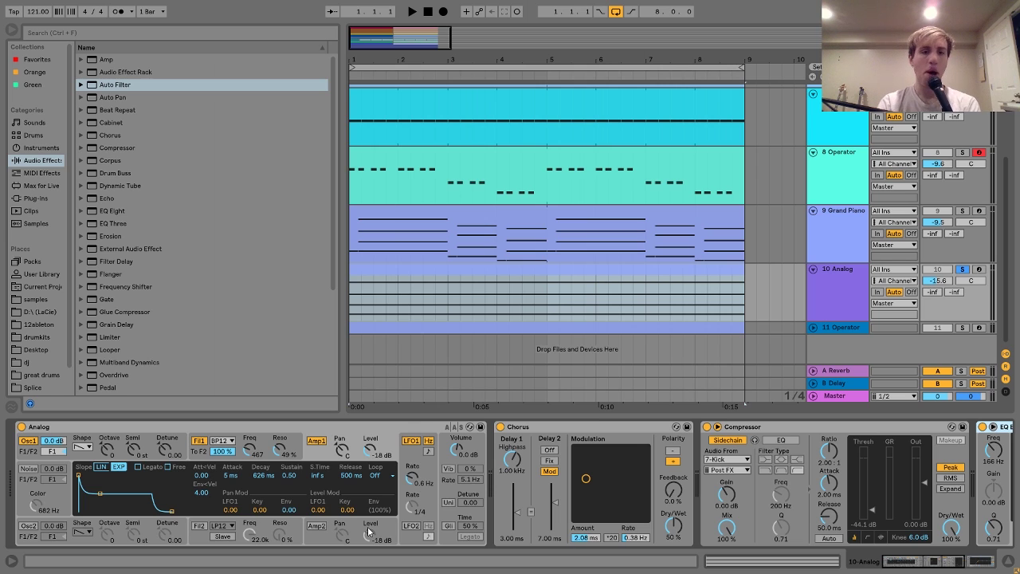
- Show the Analog instrument's oscillator 1 and filter 1 settings, and play the soloed track
{"action": "left_click", "coordinate": [73, 456]}
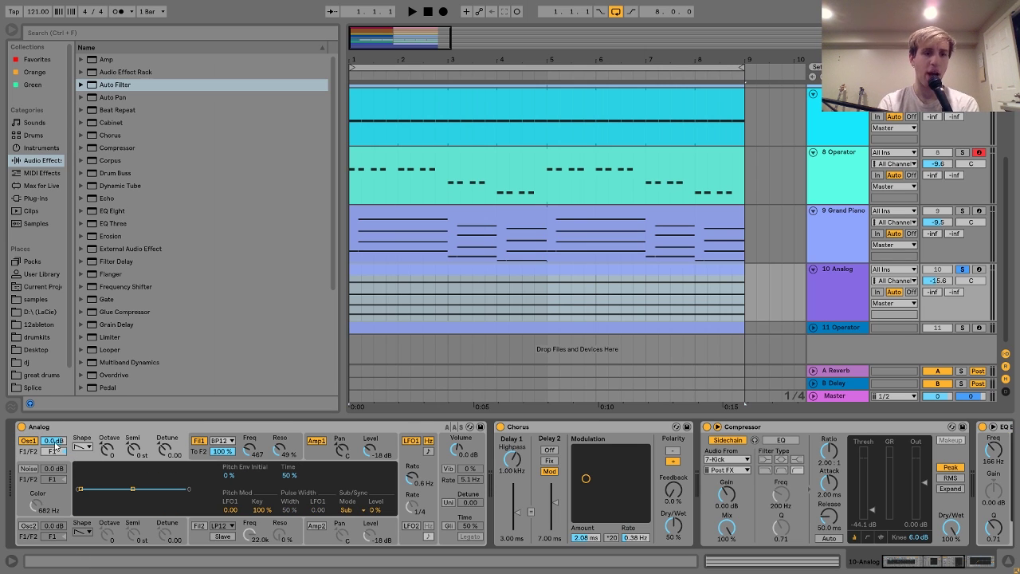
{"action": "left_click", "coordinate": [210, 458]}
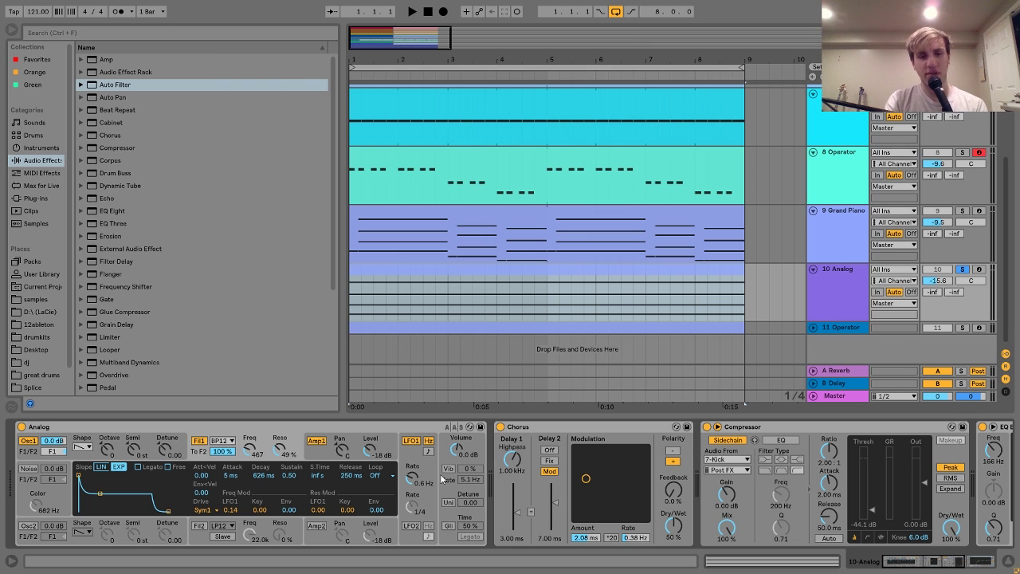
{"action": "key", "text": "space"}
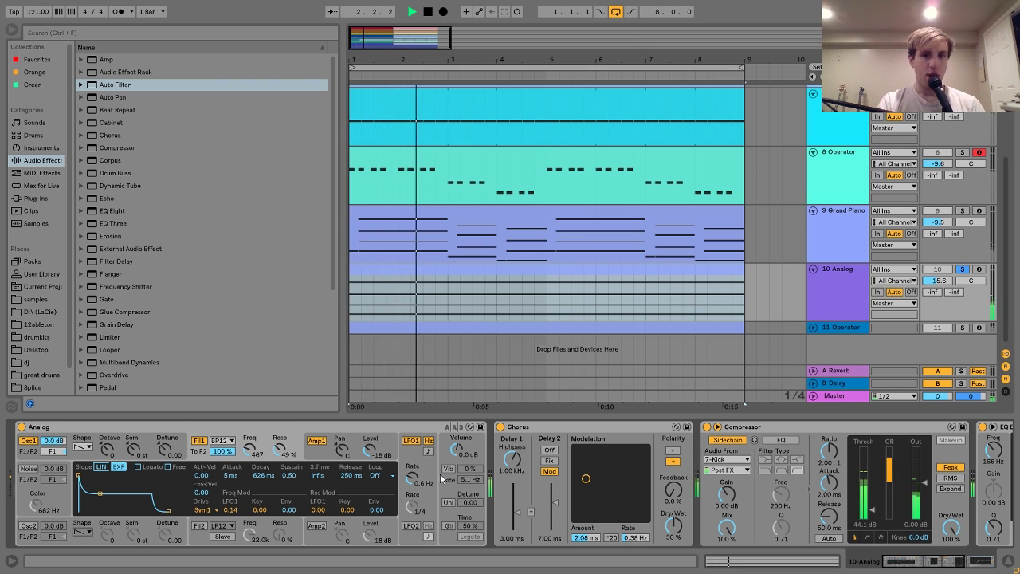
{"action": "key", "text": "space"}
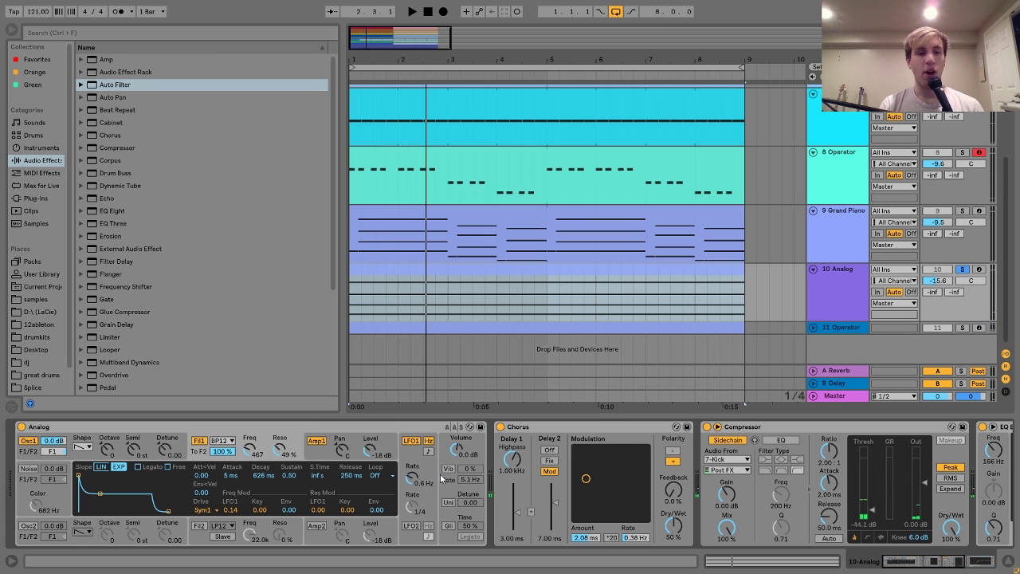
- Compare the soloed Analog track with LFO1 switched off and on
{"action": "left_click", "coordinate": [410, 440]}
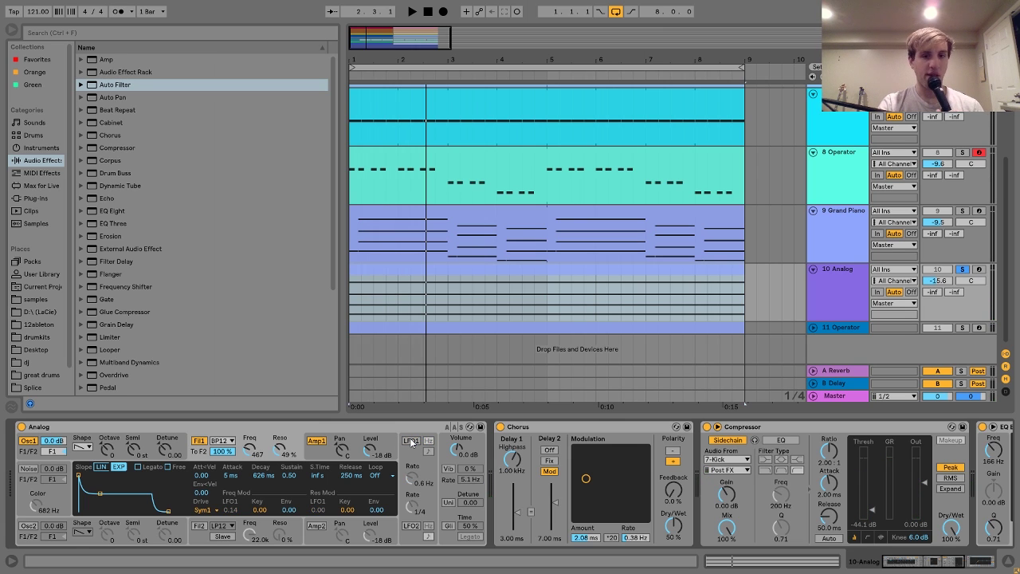
{"action": "key", "text": "space"}
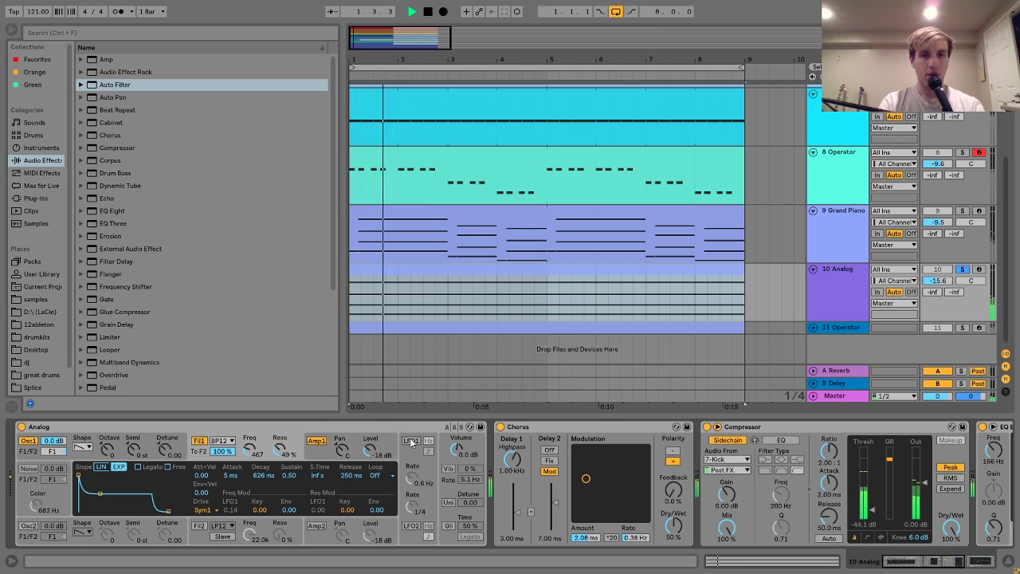
{"action": "left_click", "coordinate": [411, 440]}
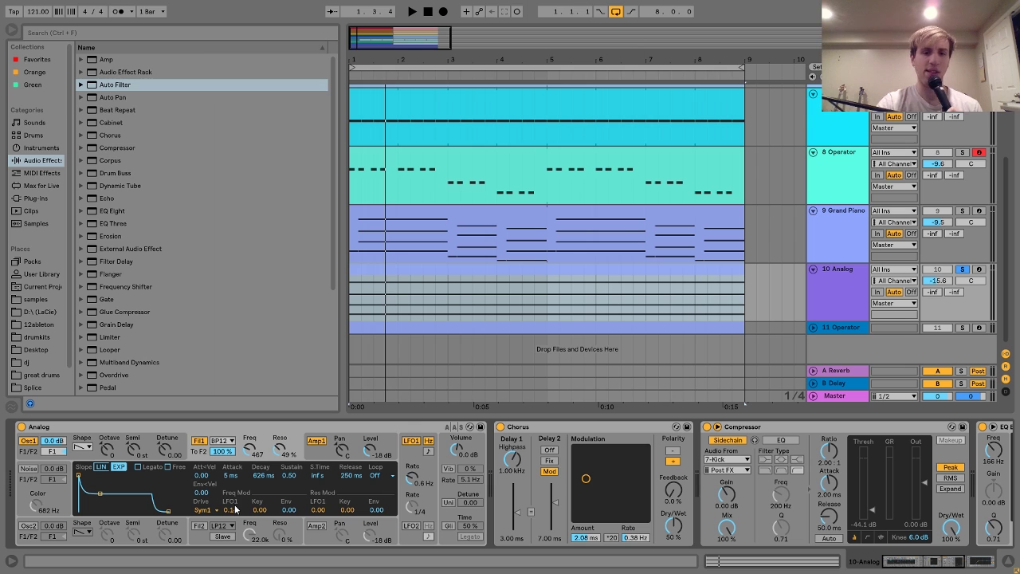
- Compare the Analog part with LFO1 off and on in the full mix, leaving LFO1 enabled
{"action": "left_click", "coordinate": [410, 441]}
{"action": "key", "text": "space"}
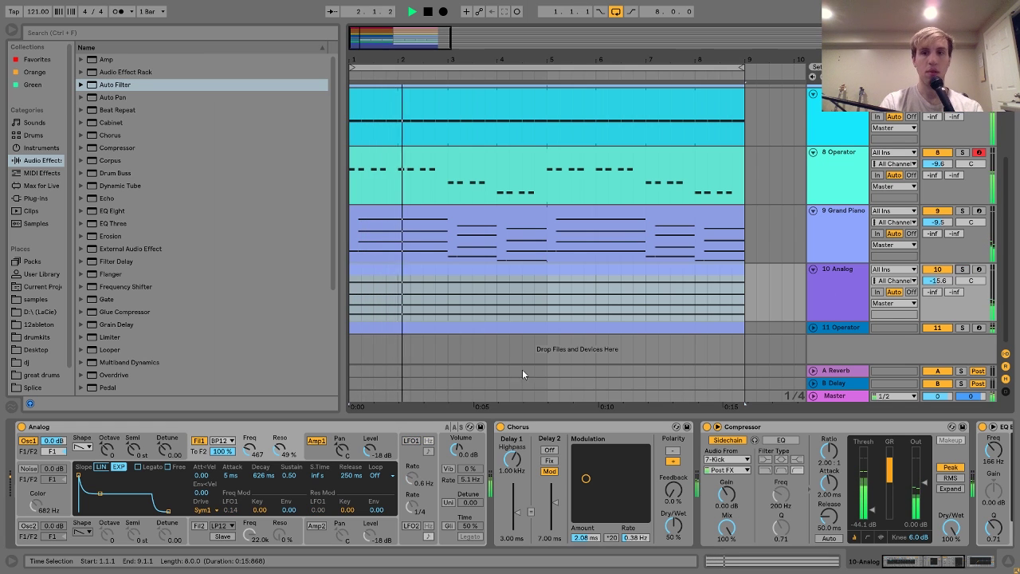
{"action": "key", "text": "space"}
{"action": "left_click", "coordinate": [410, 441]}
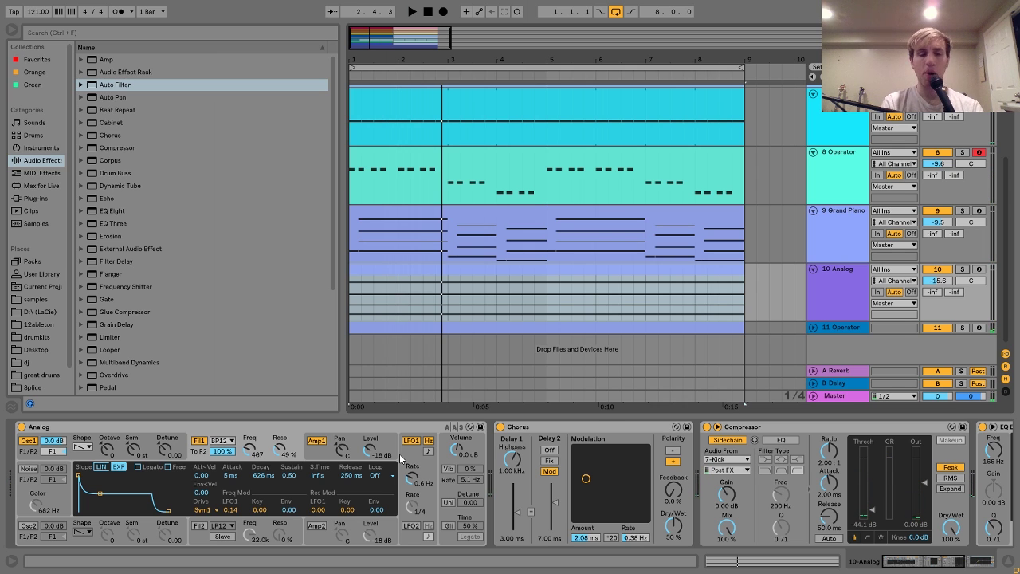
{"action": "key", "text": "space"}
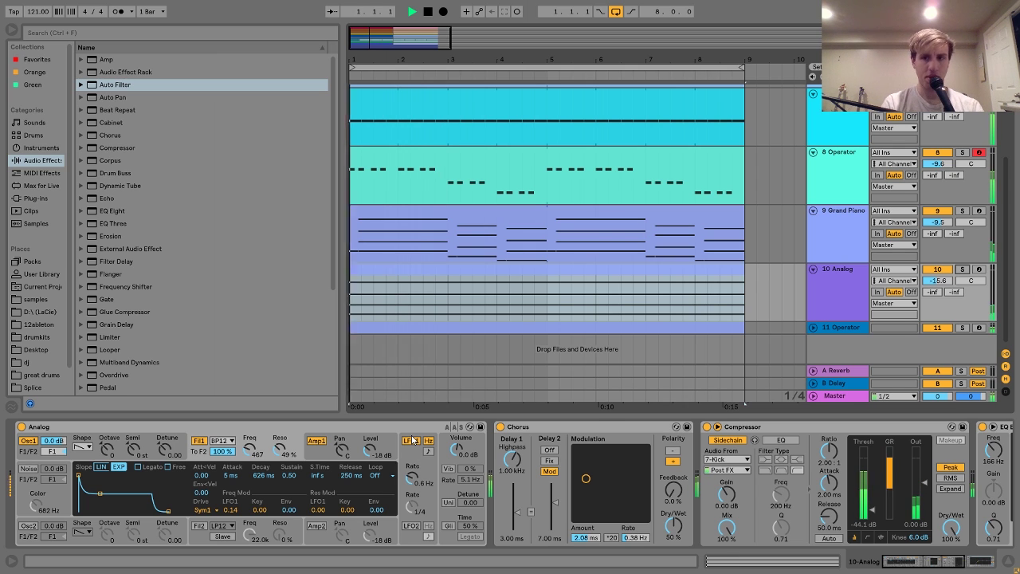
{"action": "left_click", "coordinate": [956, 274]}
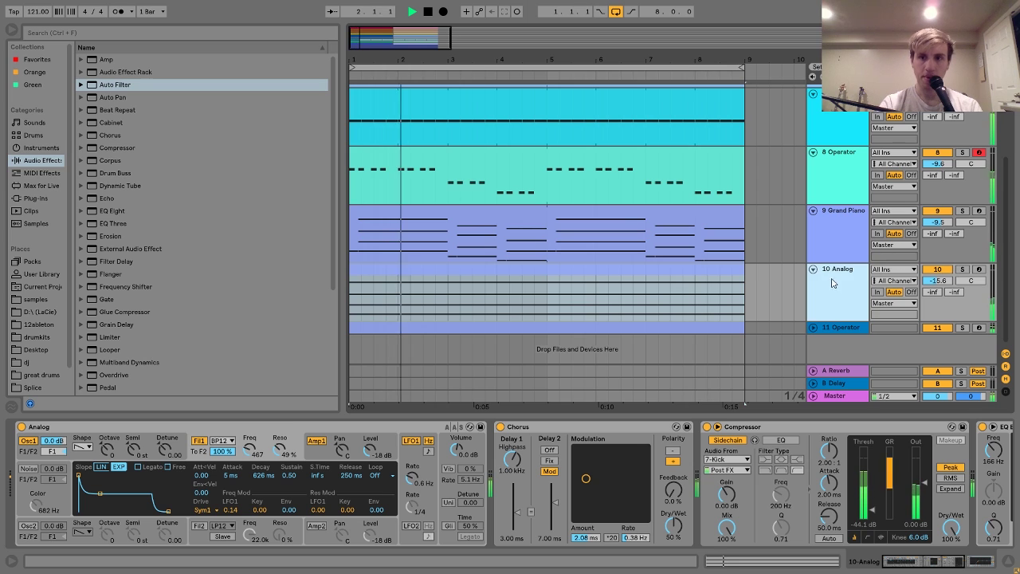
- Solo the Analog track again, play it briefly, and show the instrument's Amp1 settings
{"action": "left_click", "coordinate": [960, 270]}
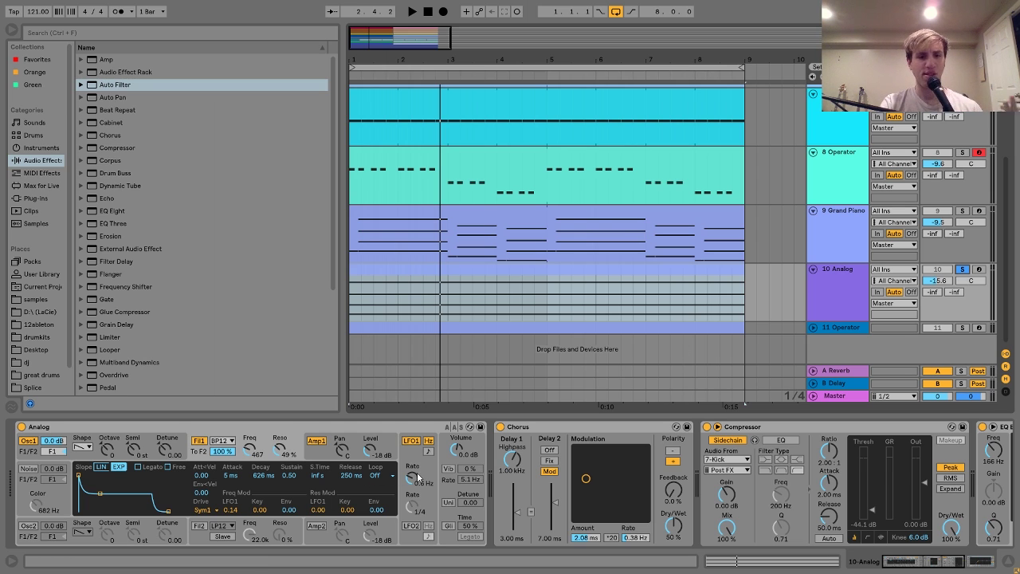
{"action": "key", "text": "space"}
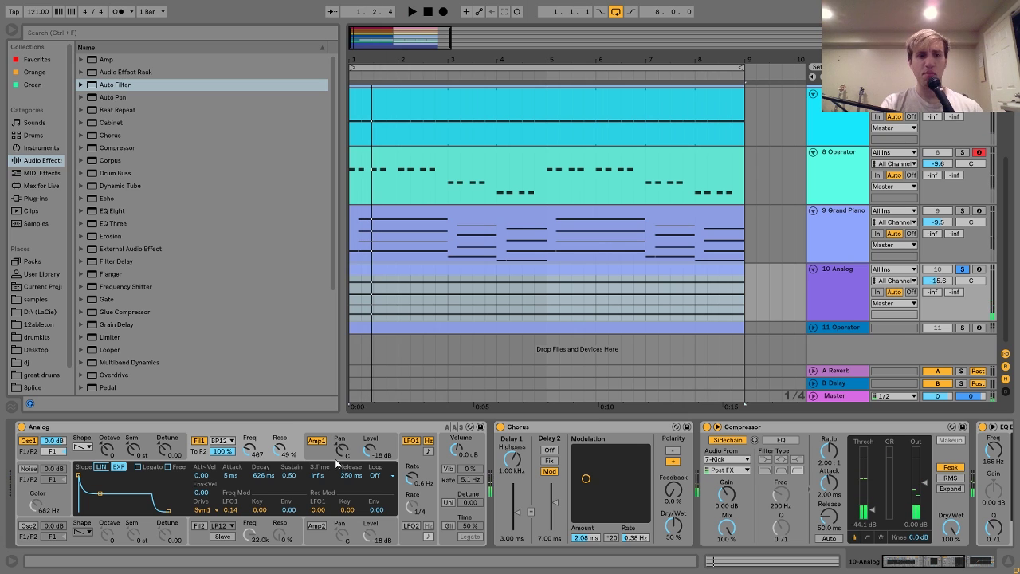
{"action": "left_click", "coordinate": [321, 455]}
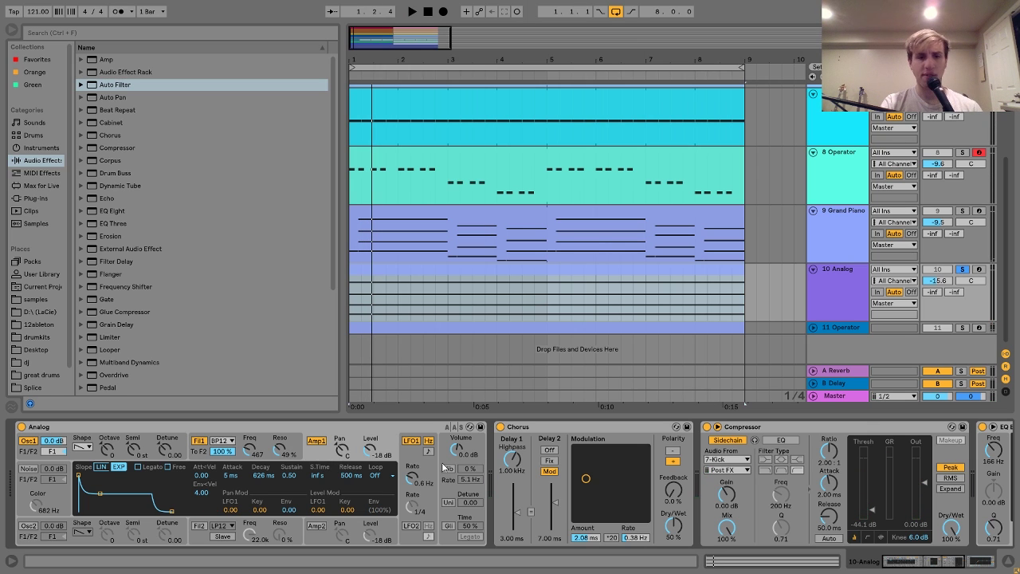
- Try another modulation rate on the Analog track's Chorus during solo playback, and restore it to 0.38 Hz
{"action": "scroll", "coordinate": [495, 485], "scroll_direction": "right", "scroll_amount": 1}
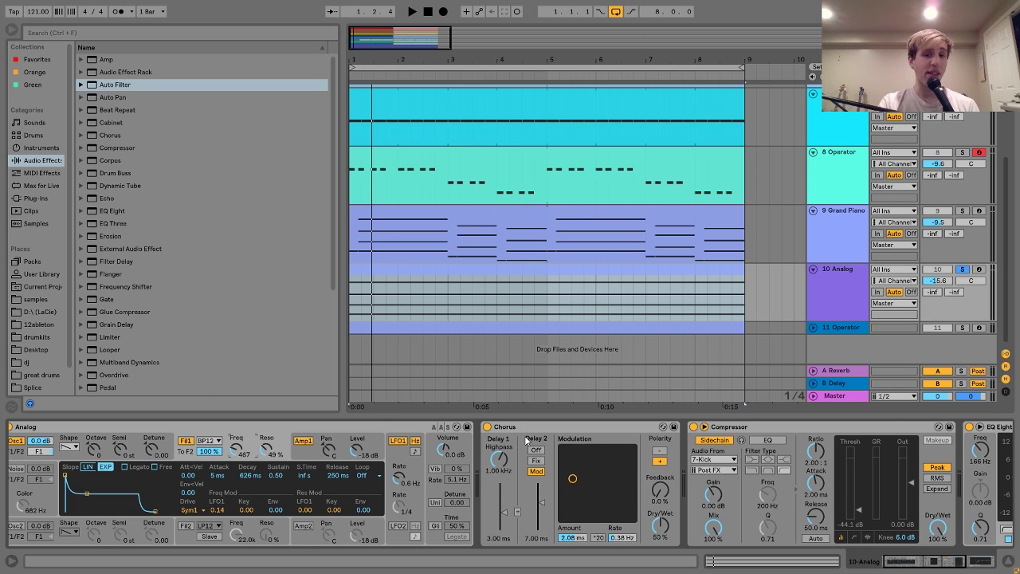
{"action": "scroll", "coordinate": [526, 441], "scroll_direction": "right", "scroll_amount": 5}
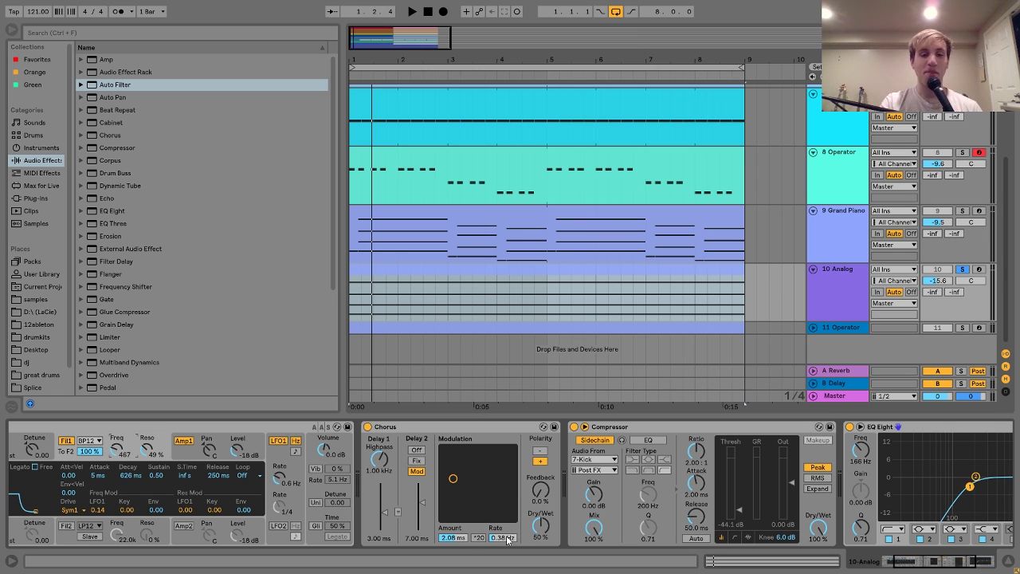
{"action": "left_click_drag", "start_coordinate": [502, 539], "coordinate": [502, 542]}
{"action": "key", "text": "space"}
{"action": "key", "text": "space"}
{"action": "mouse_move", "coordinate": [503, 542]}
{"action": "left_mouse_down"}
{"action": "mouse_move", "coordinate": [503, 553]}
{"action": "mouse_move", "coordinate": [491, 536]}
{"action": "left_mouse_up"}
{"action": "key", "text": "space"}
{"action": "key", "text": "space"}
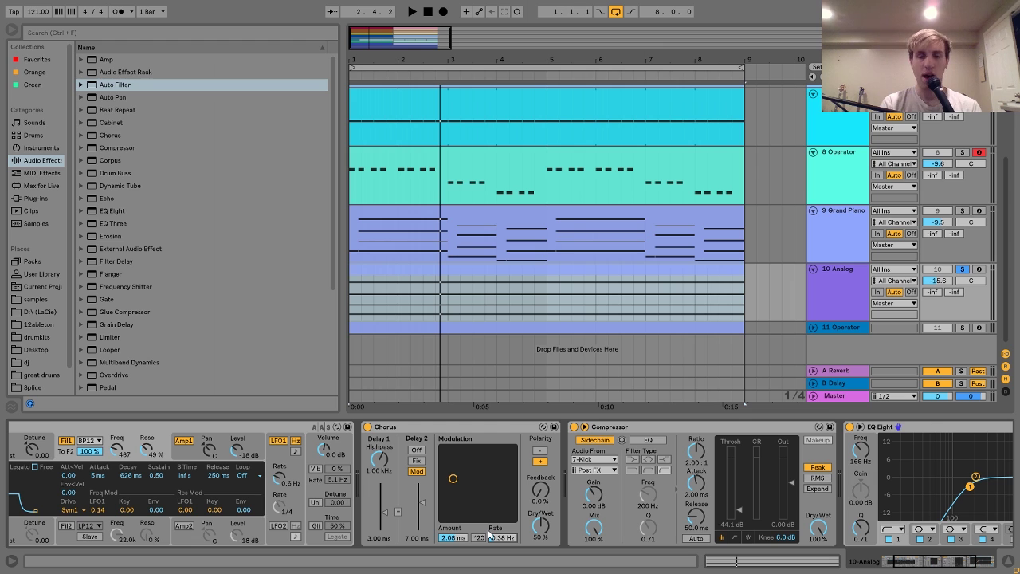
- Compare the soloed Analog track with EQ Eight's low-cut band 1 off and on, leaving it enabled
{"action": "scroll", "coordinate": [380, 476], "scroll_direction": "down", "scroll_amount": 3}
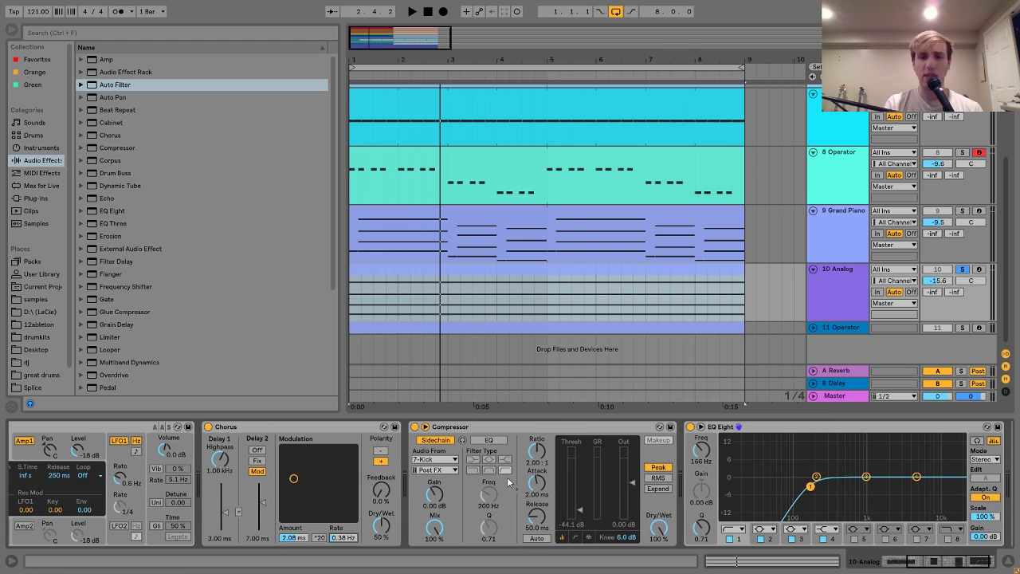
{"action": "scroll", "coordinate": [507, 480], "scroll_direction": "down", "scroll_amount": 2}
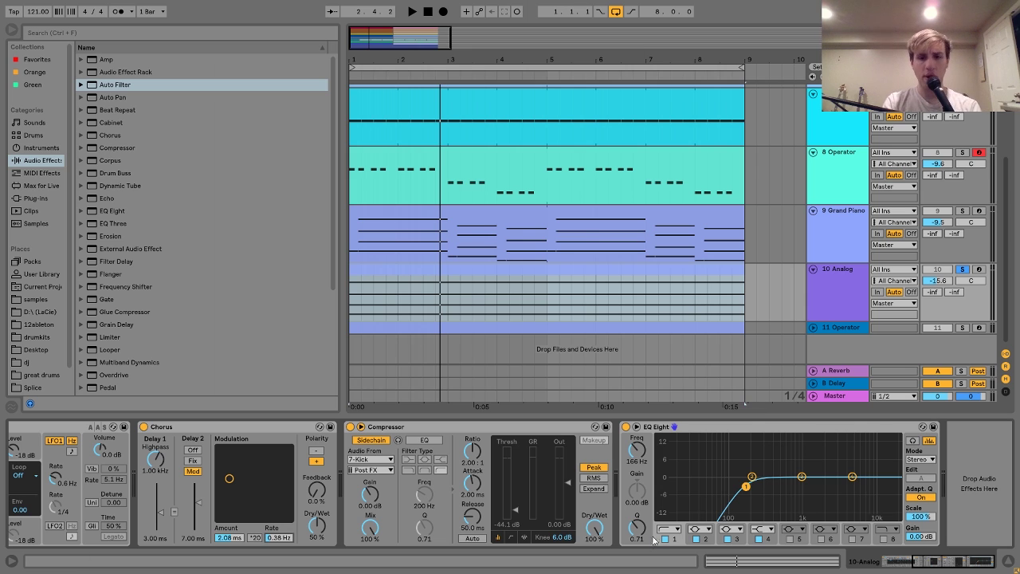
{"action": "left_click", "coordinate": [665, 540]}
{"action": "key", "text": "space"}
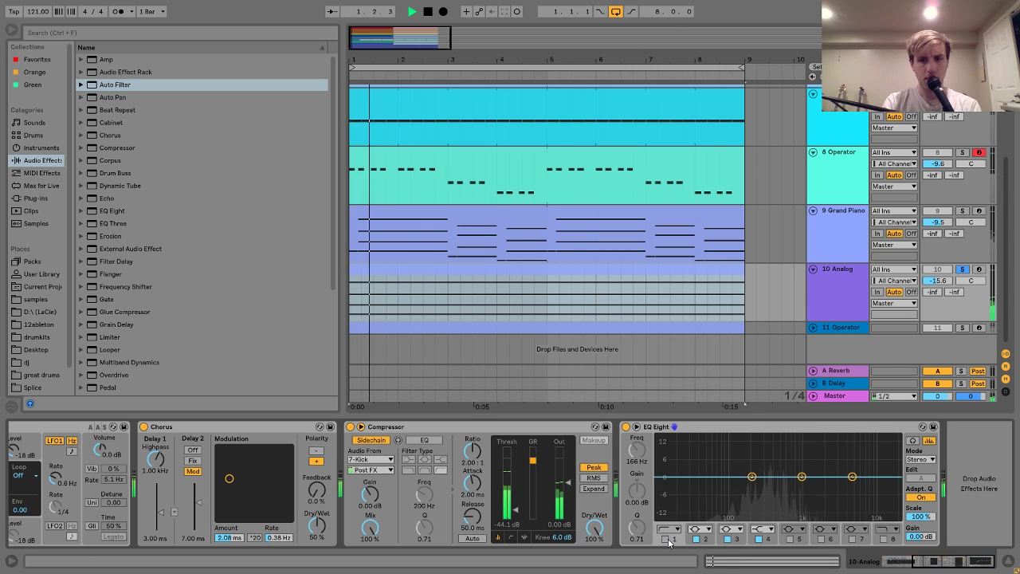
{"action": "left_click", "coordinate": [665, 539]}
{"action": "key", "text": "space"}
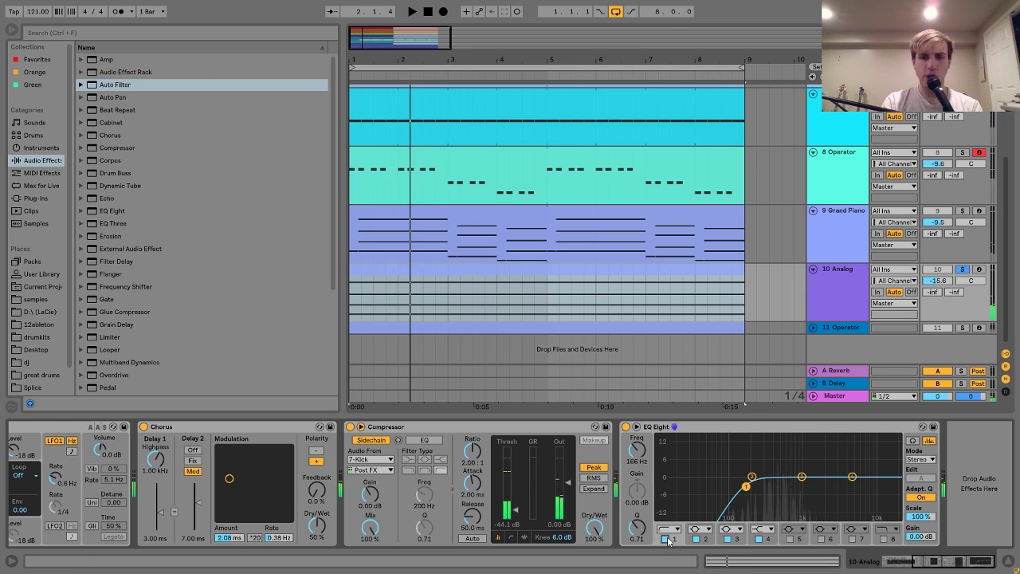
{"action": "scroll", "coordinate": [268, 452], "scroll_direction": "up", "scroll_amount": 5}
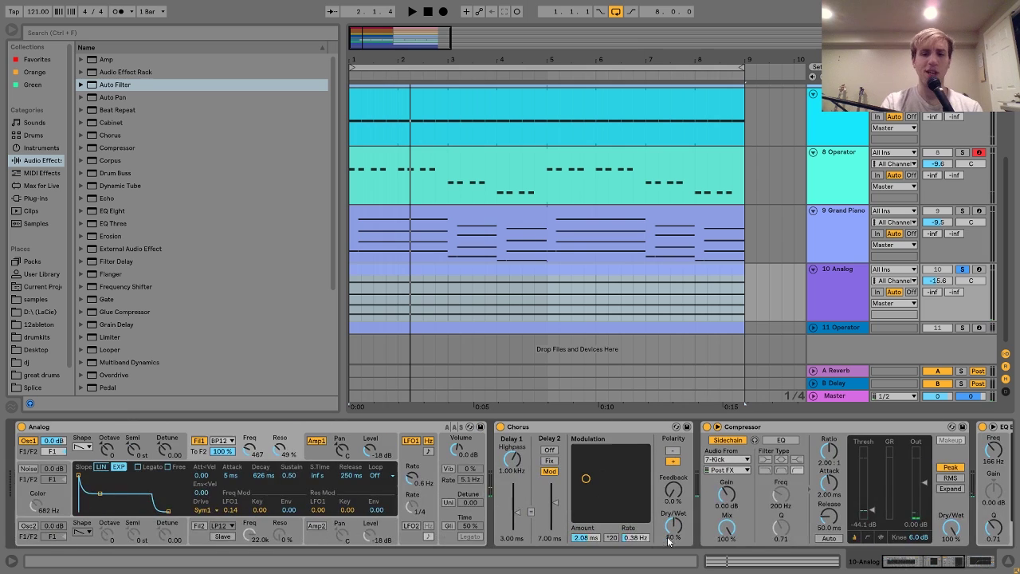
- Inspect the Analog instrument's Filter 1 type choices and the track's effect chain through EQ Eight
{"action": "left_click", "coordinate": [226, 443]}
{"action": "left_click", "coordinate": [226, 443]}
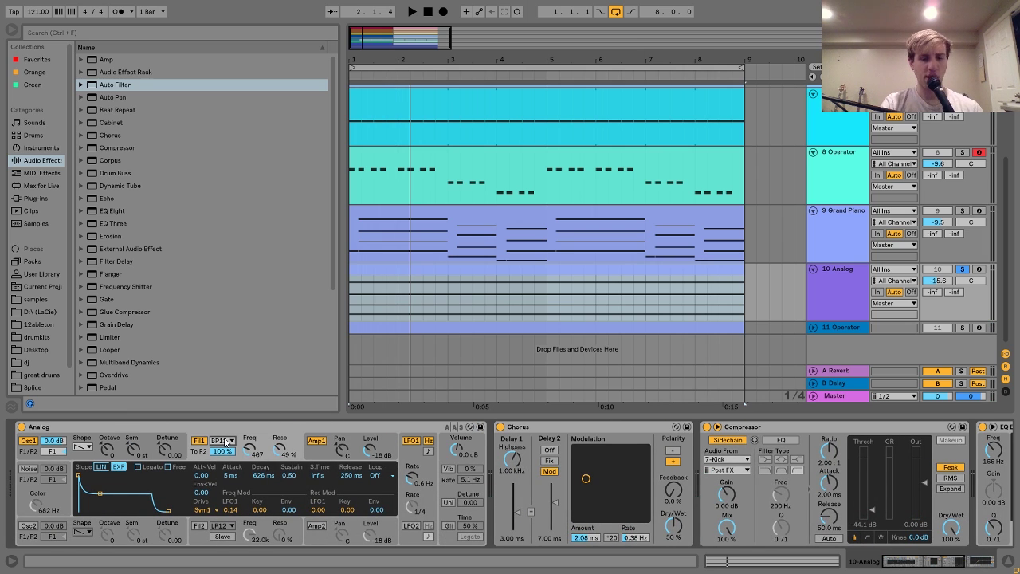
{"action": "scroll", "coordinate": [231, 450], "scroll_direction": "down", "scroll_amount": 5}
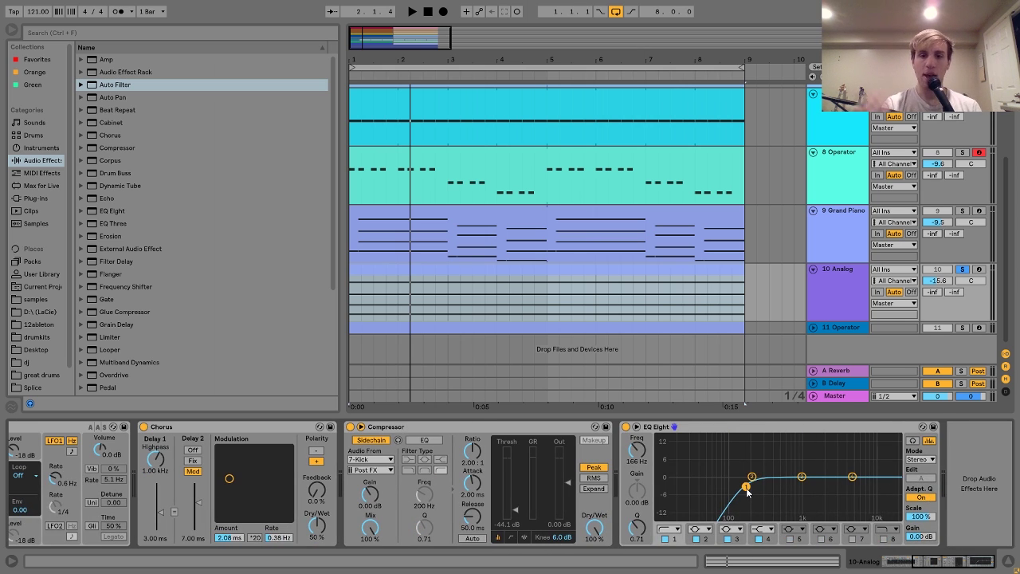
- Unfold and solo track 11 Operator, play it, and show its Operator, Echo and Reverb devices
{"action": "left_click", "coordinate": [828, 327]}
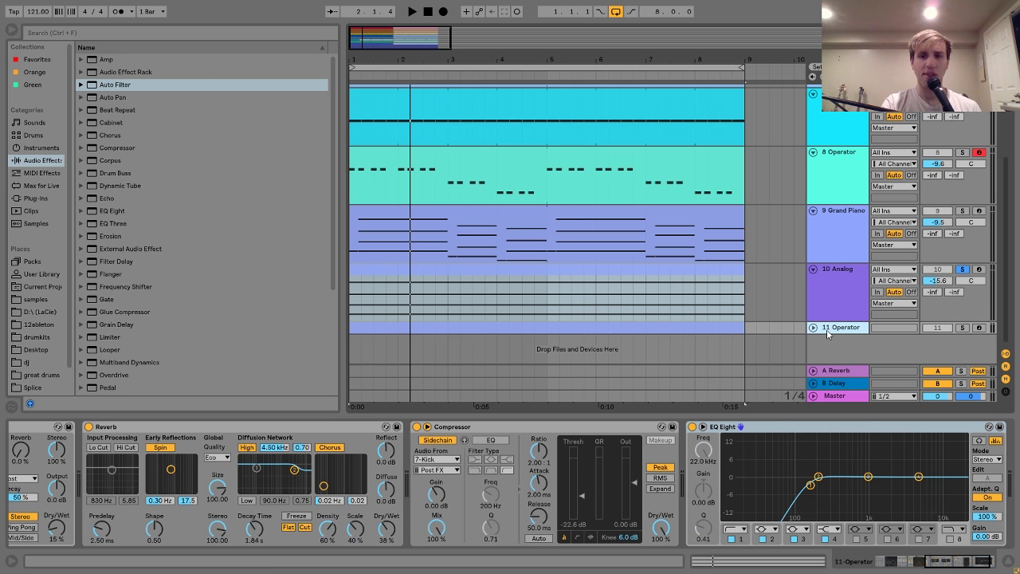
{"action": "left_click", "coordinate": [813, 327]}
{"action": "left_click", "coordinate": [961, 311]}
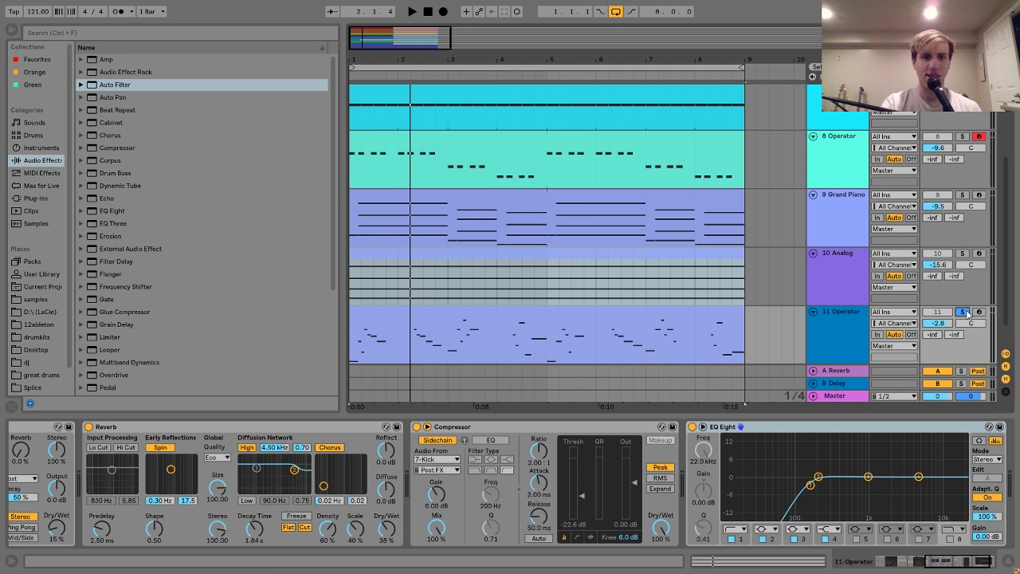
{"action": "key", "text": "space"}
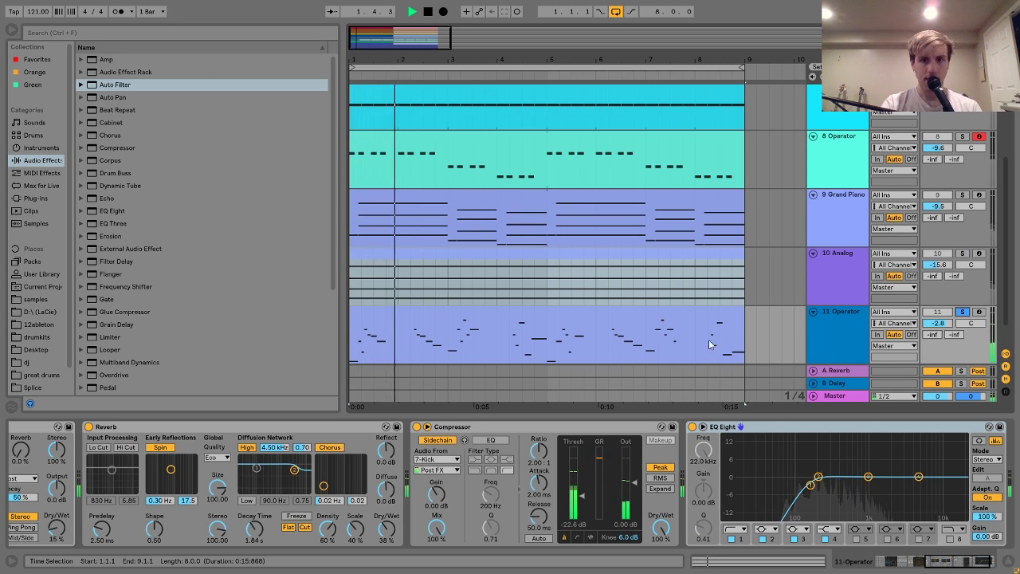
{"action": "scroll", "coordinate": [527, 500], "scroll_direction": "up", "scroll_amount": 5}
{"action": "scroll", "coordinate": [527, 499], "scroll_direction": "up", "scroll_amount": 6}
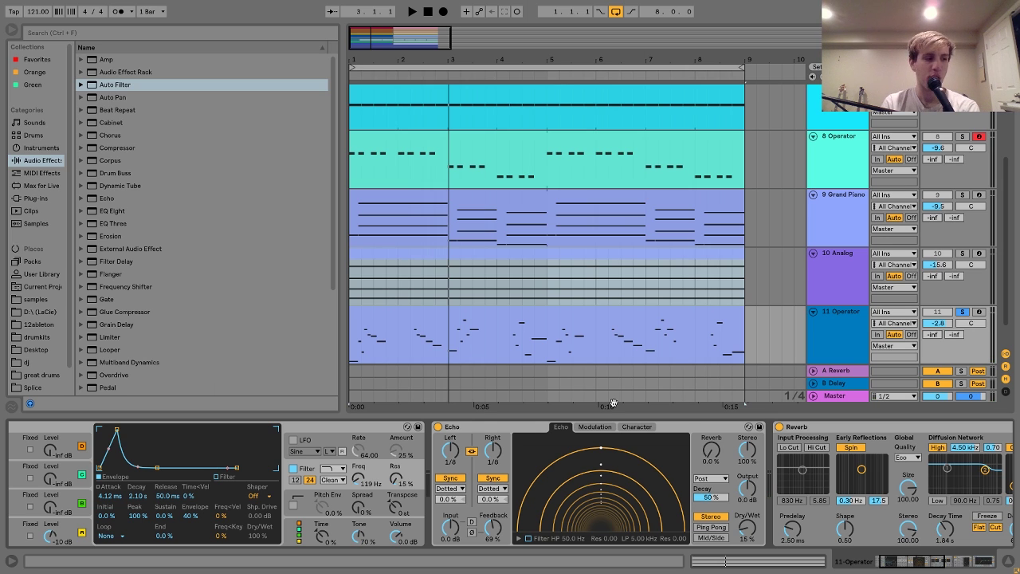
- Compare the full mix with track 11 Operator muted and active, leaving the track active
{"action": "left_click", "coordinate": [962, 313]}
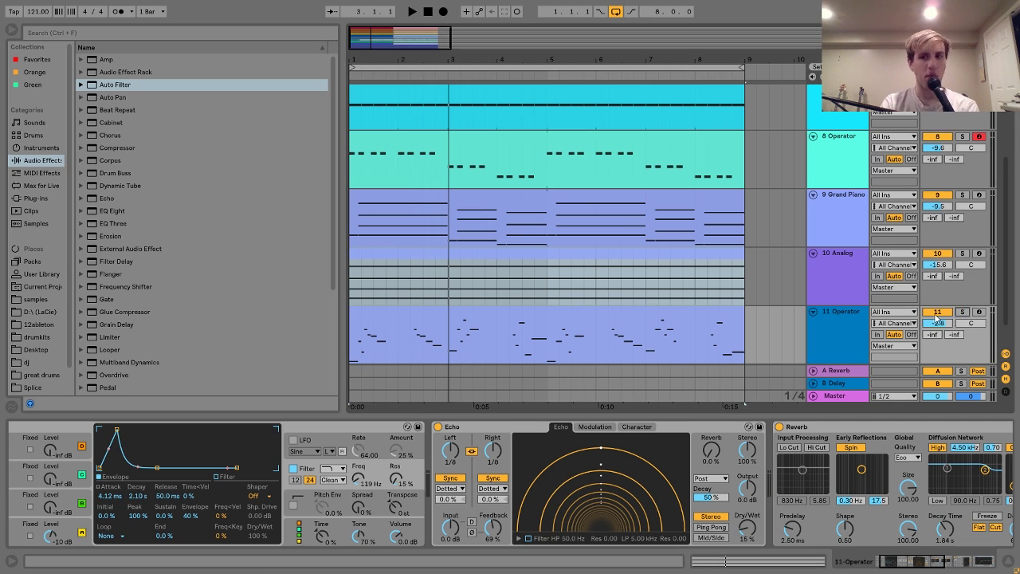
{"action": "key", "text": "space"}
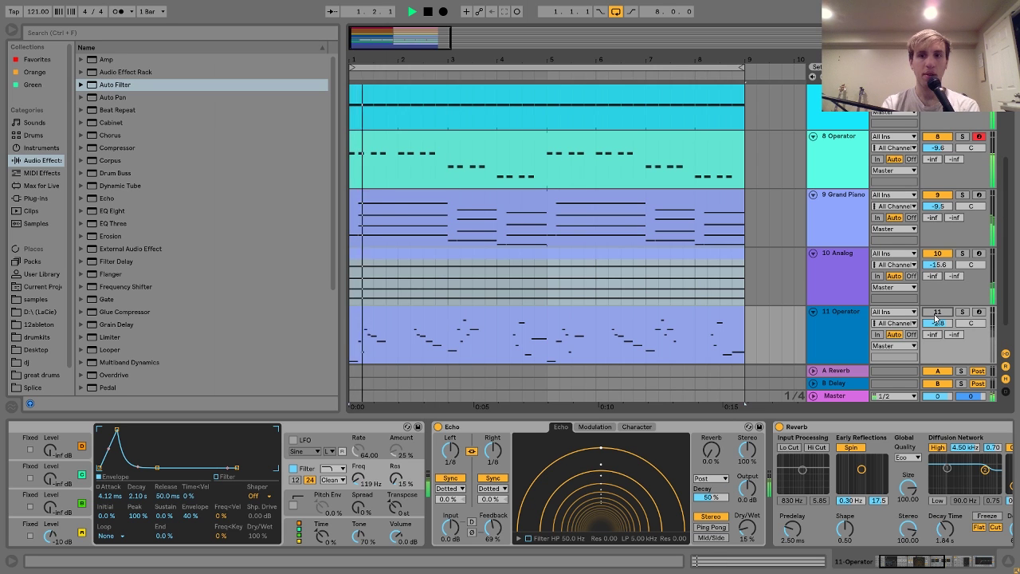
{"action": "left_click", "coordinate": [844, 323]}
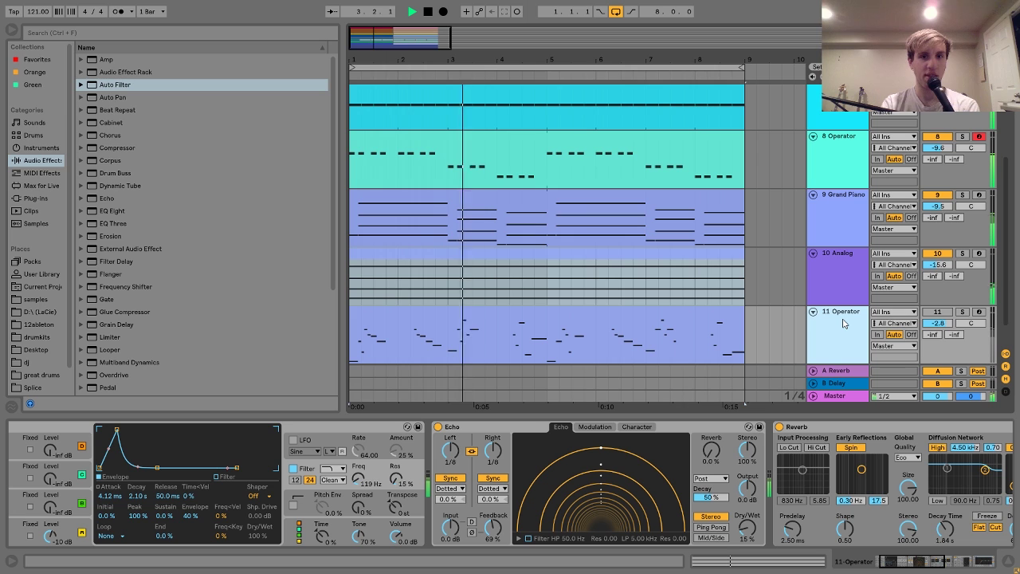
{"action": "key", "text": "space"}
{"action": "key", "text": "space"}
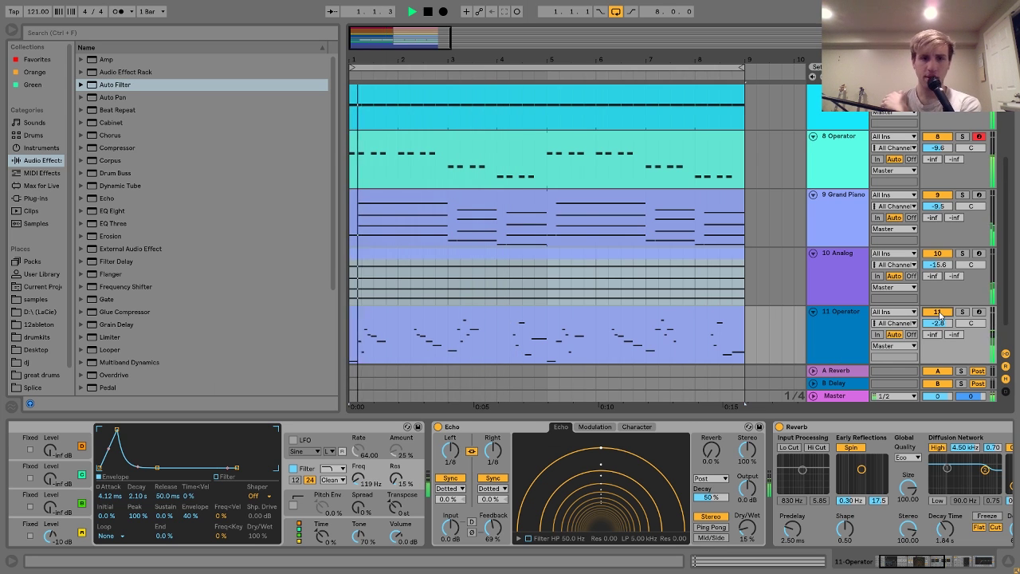
{"action": "left_click", "coordinate": [853, 324]}
{"action": "key", "text": "space"}
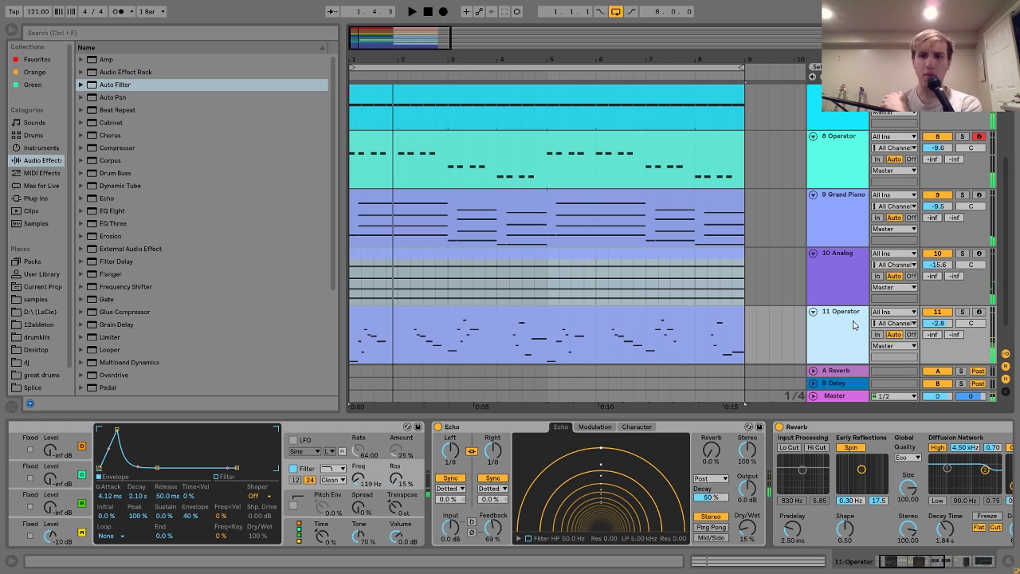
- Solo track 11 Operator again and examine its MIDI clip's opening notes up close with playback
{"action": "left_click", "coordinate": [961, 312]}
{"action": "double_click", "coordinate": [570, 316]}
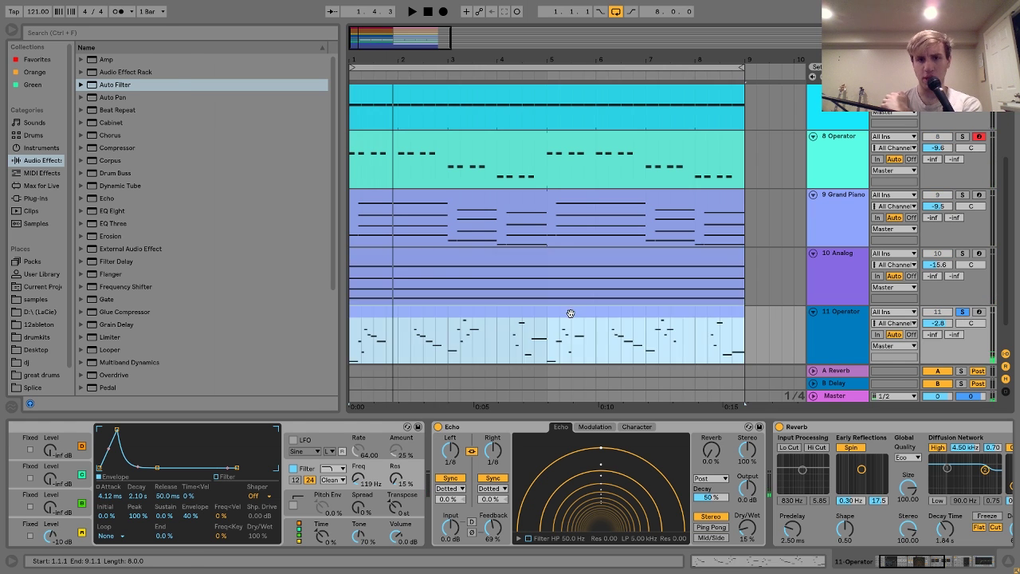
{"action": "mouse_move", "coordinate": [198, 41]}
{"action": "left_mouse_down"}
{"action": "mouse_move", "coordinate": [197, 53]}
{"action": "mouse_move", "coordinate": [191, 40]}
{"action": "left_mouse_up"}
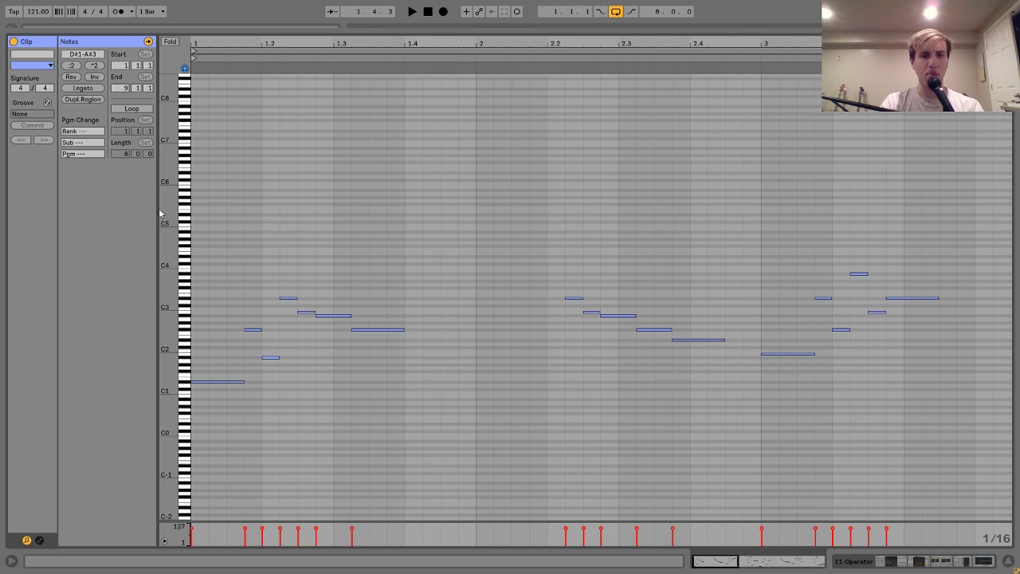
{"action": "key", "text": "space"}
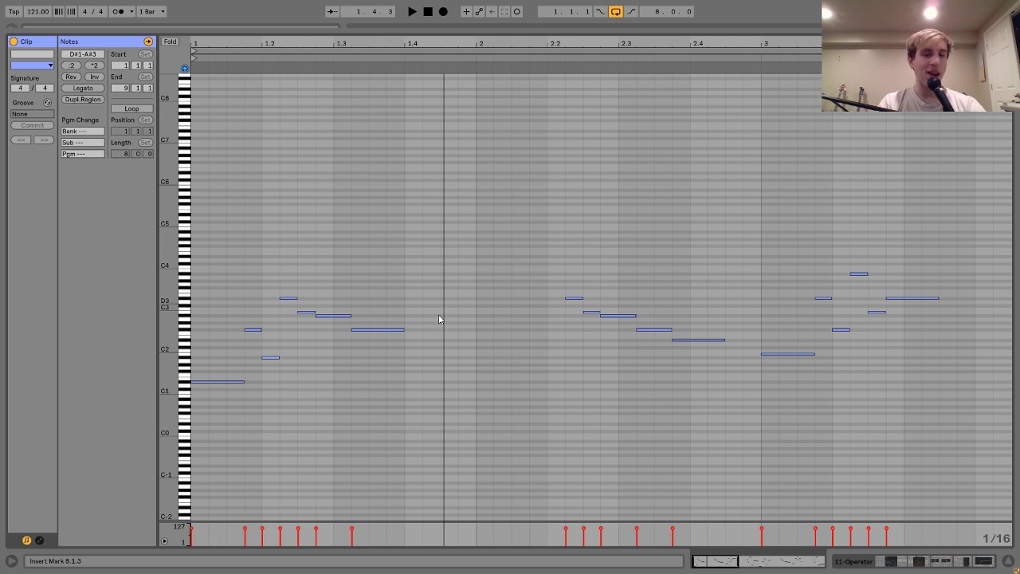
{"action": "scroll", "coordinate": [443, 351], "scroll_direction": "right", "scroll_amount": 2}
{"action": "scroll", "coordinate": [443, 350], "scroll_direction": "left", "scroll_amount": 2}
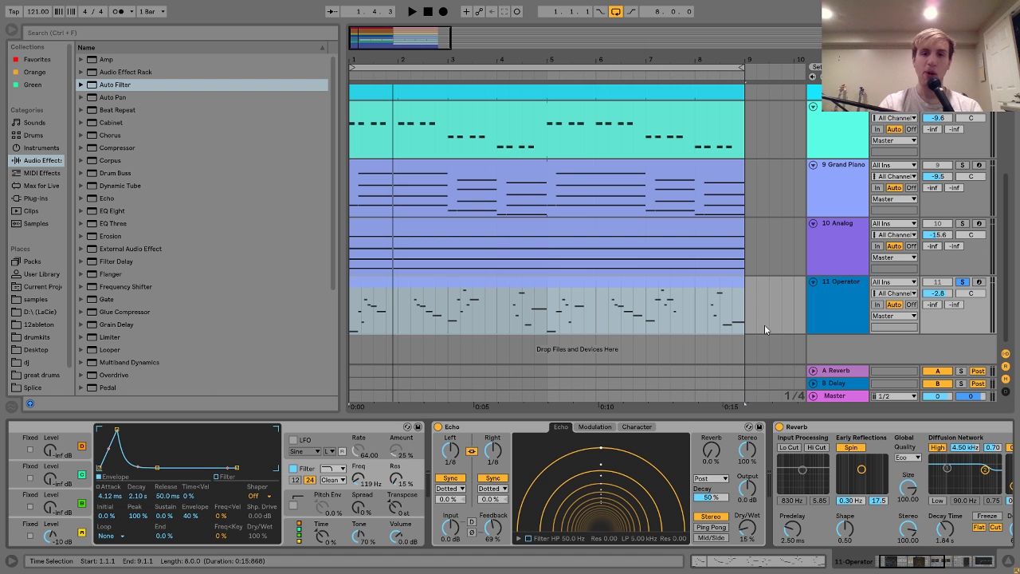
- Solo the Grand Piano alongside track 11 Operator, play both, and examine the Operator clip's full eight-bar melody
{"action": "left_click", "coordinate": [962, 165]}
{"action": "key", "text": "space"}
{"action": "left_click", "coordinate": [614, 285]}
{"action": "double_click", "coordinate": [614, 286]}
{"action": "key", "text": "space"}
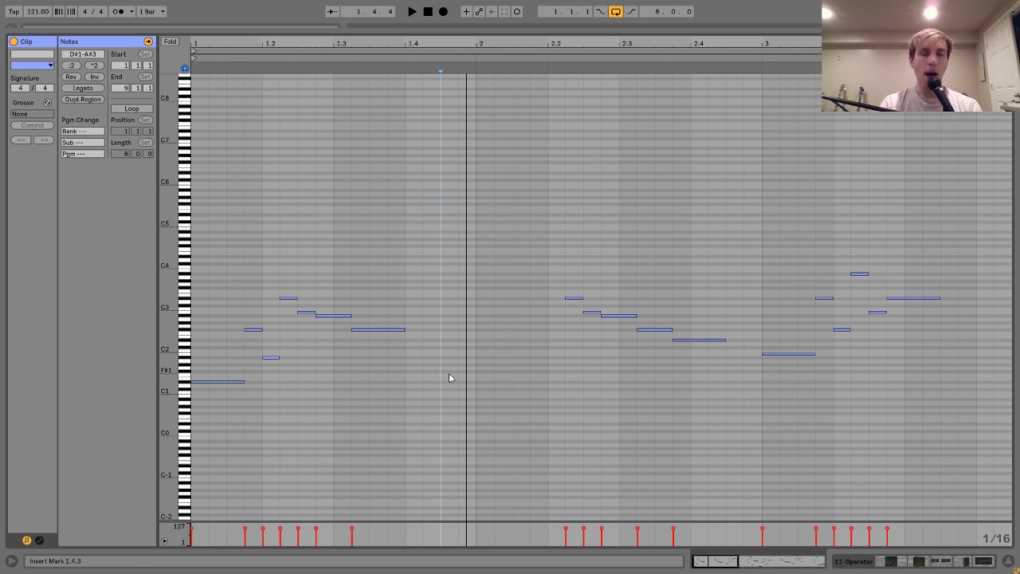
{"action": "left_click_drag", "start_coordinate": [466, 36], "coordinate": [288, 42]}
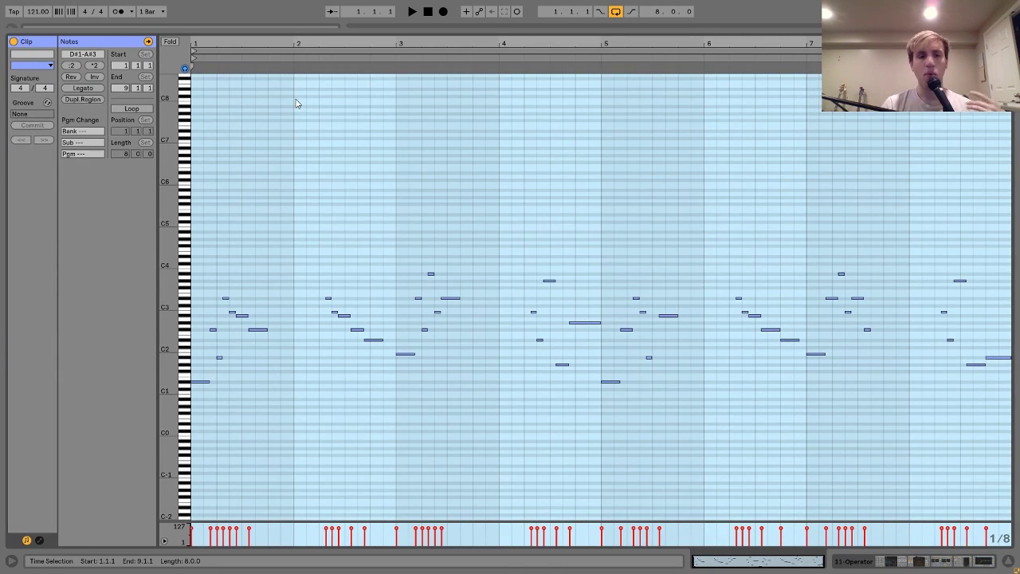
{"action": "left_click", "coordinate": [296, 103]}
{"action": "mouse_move", "coordinate": [297, 48]}
{"action": "left_mouse_down"}
{"action": "mouse_move", "coordinate": [298, 80]}
{"action": "mouse_move", "coordinate": [217, 40]}
{"action": "left_mouse_up"}
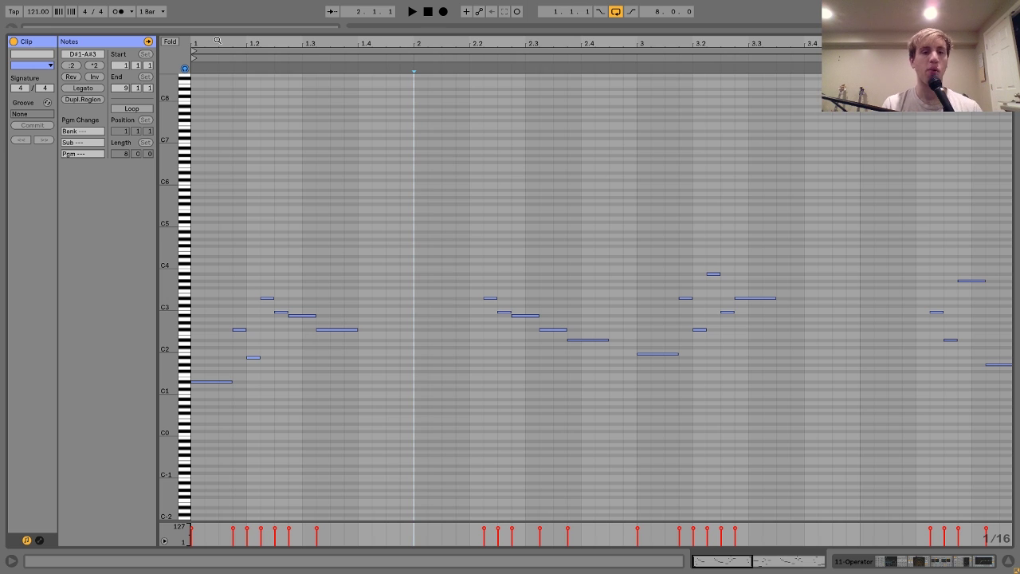
- Try the melody's second note at G2 during playback, and restore it to F#2 for comparison
{"action": "left_click_drag", "start_coordinate": [234, 301], "coordinate": [253, 362]}
{"action": "left_click", "coordinate": [239, 329]}
{"action": "key", "text": "Up"}
{"action": "key", "text": "Up"}
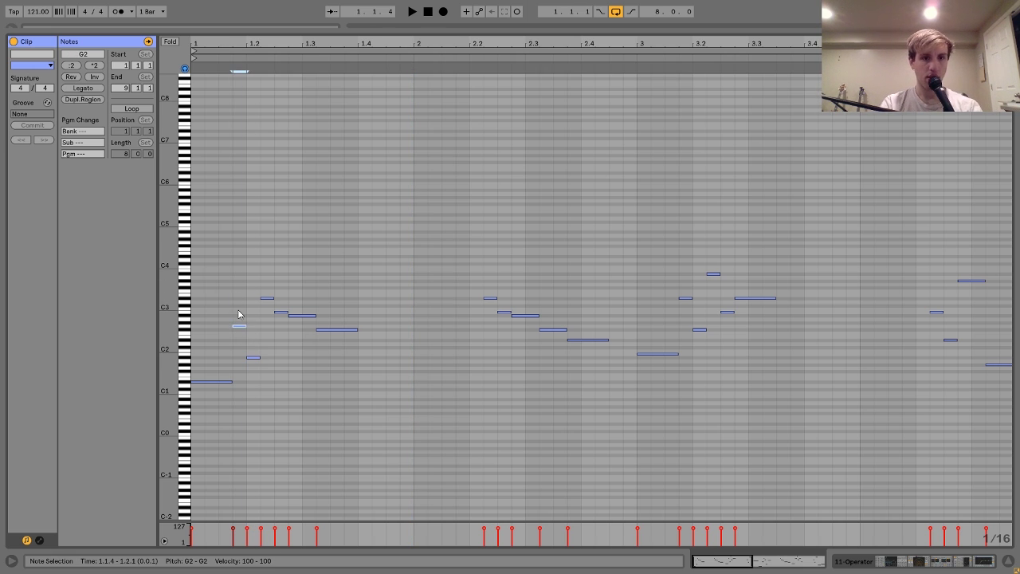
{"action": "key", "text": "space"}
{"action": "key", "text": "Down"}
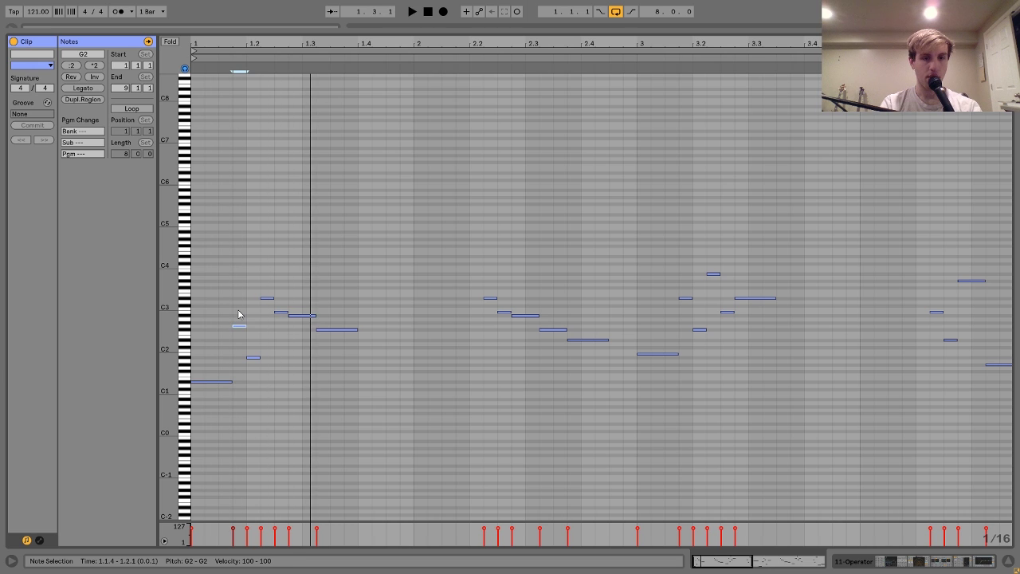
{"action": "key", "text": "Down"}
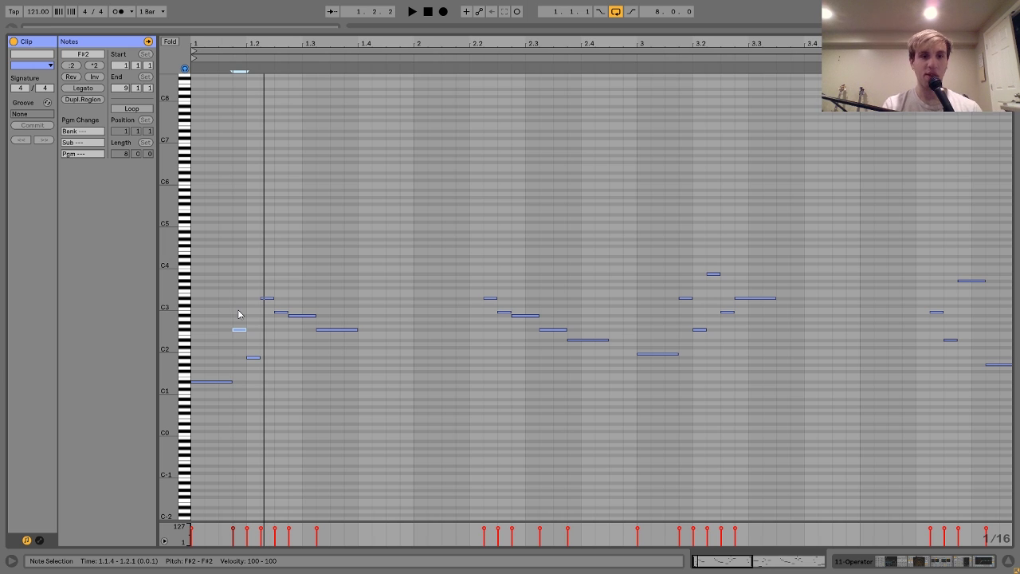
{"action": "key", "text": "space"}
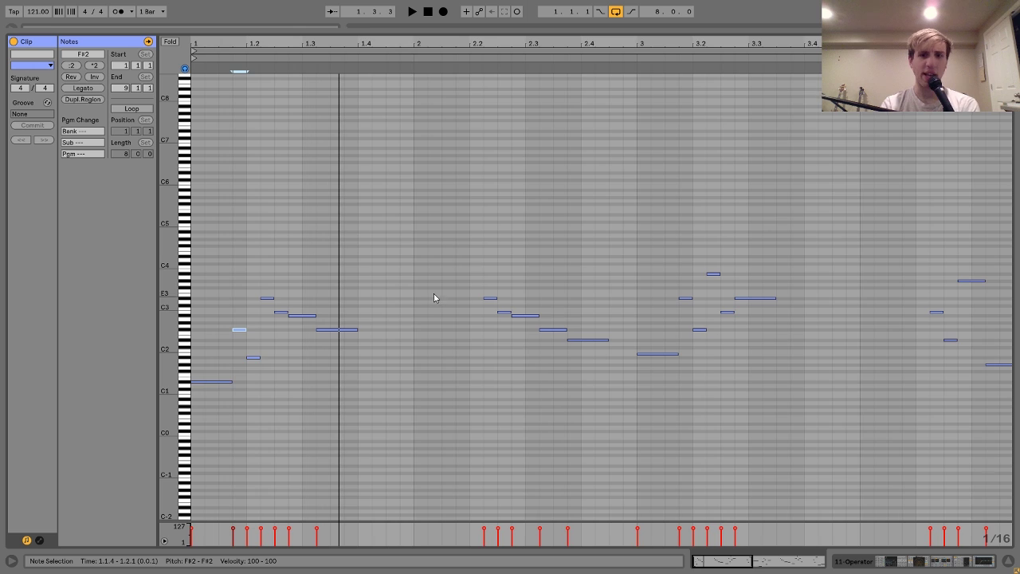
- Play the whole Operator melody with the Grand Piano, and take the Grand Piano track out of solo
{"action": "scroll", "coordinate": [459, 291], "scroll_direction": "right", "scroll_amount": 3}
{"action": "key", "text": "minus"}
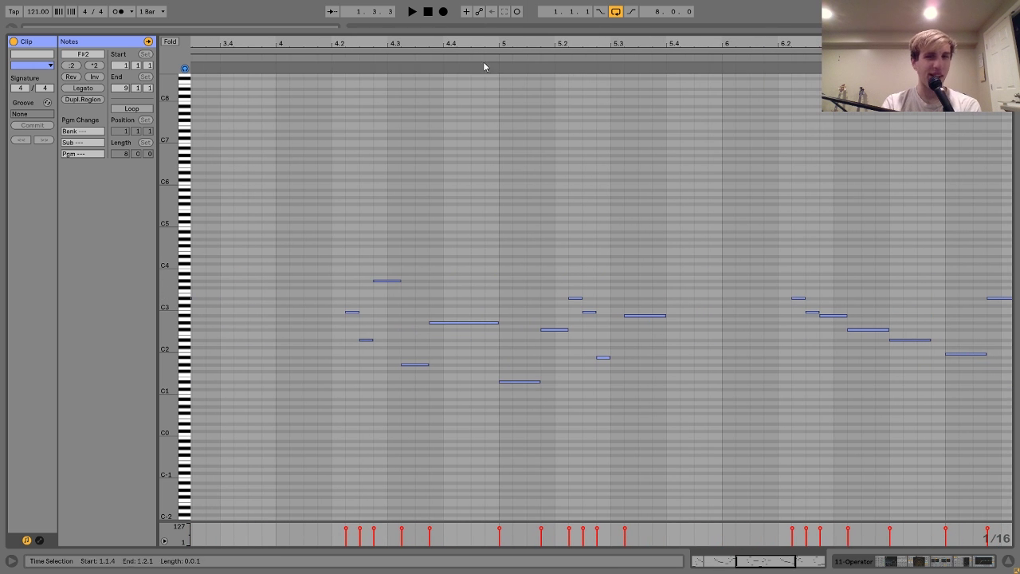
{"action": "left_click_drag", "start_coordinate": [484, 43], "coordinate": [598, 43]}
{"action": "key", "text": "space"}
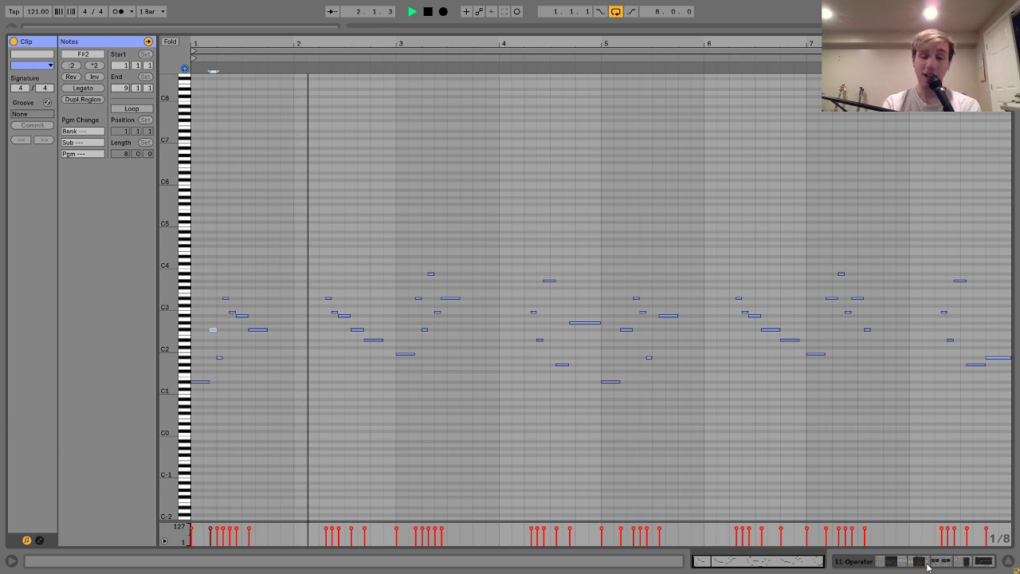
{"action": "key", "text": "shift+Tab"}
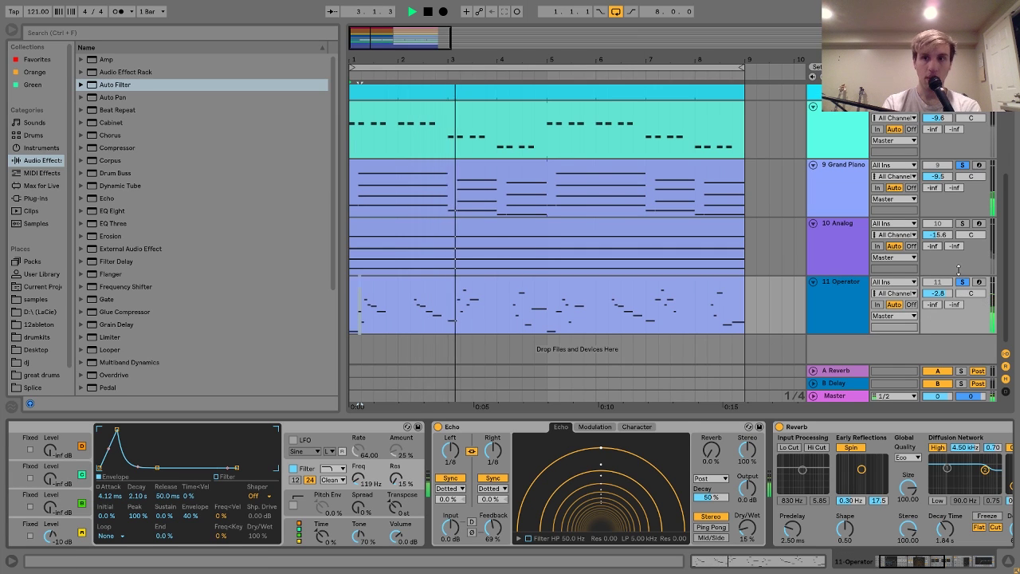
{"action": "left_click", "coordinate": [962, 165]}
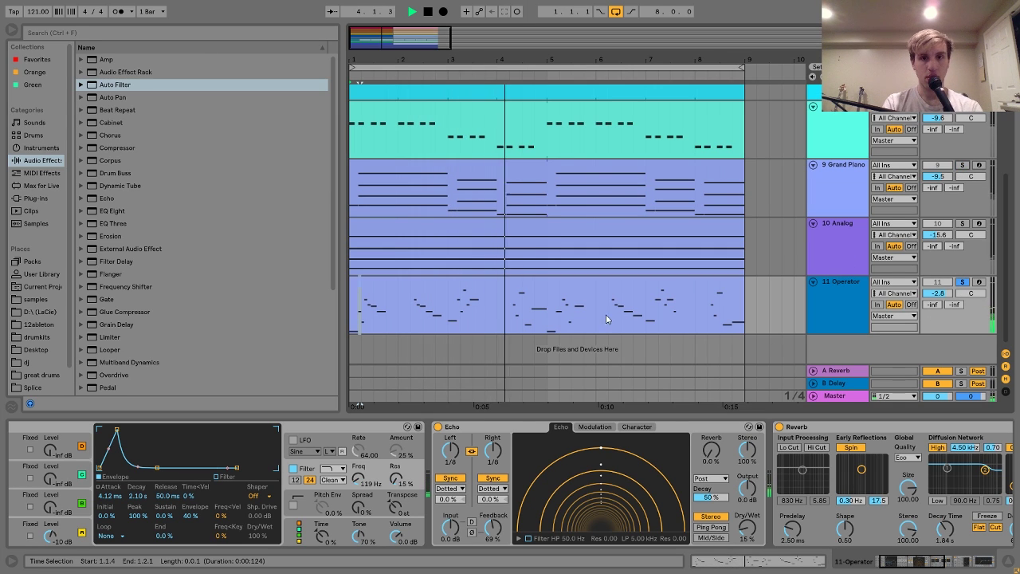
- Show the soloed Operator's oscillator A and filter envelope settings, and play the part briefly
{"action": "left_click", "coordinate": [579, 285]}
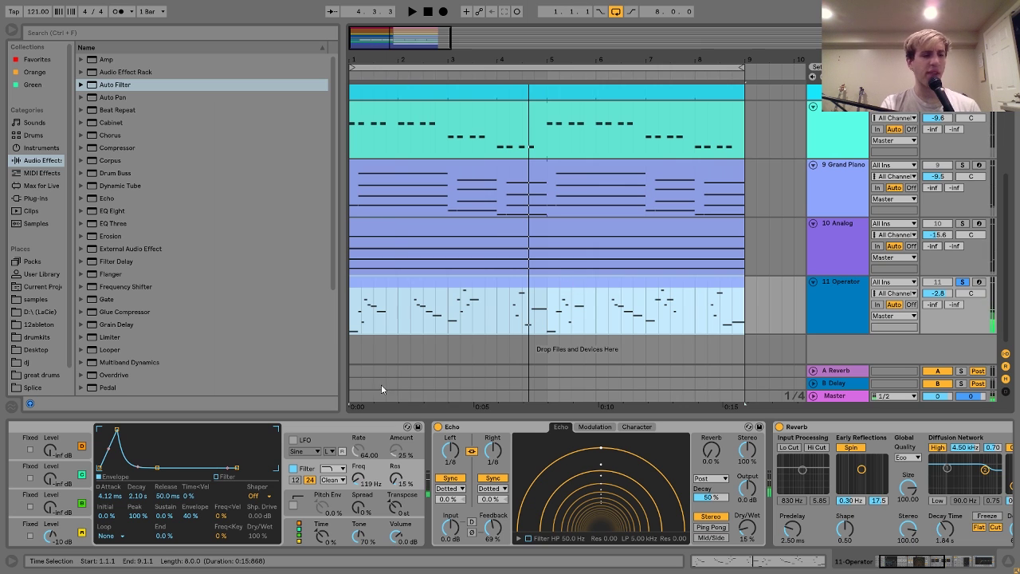
{"action": "left_click", "coordinate": [274, 513]}
{"action": "left_click", "coordinate": [137, 531]}
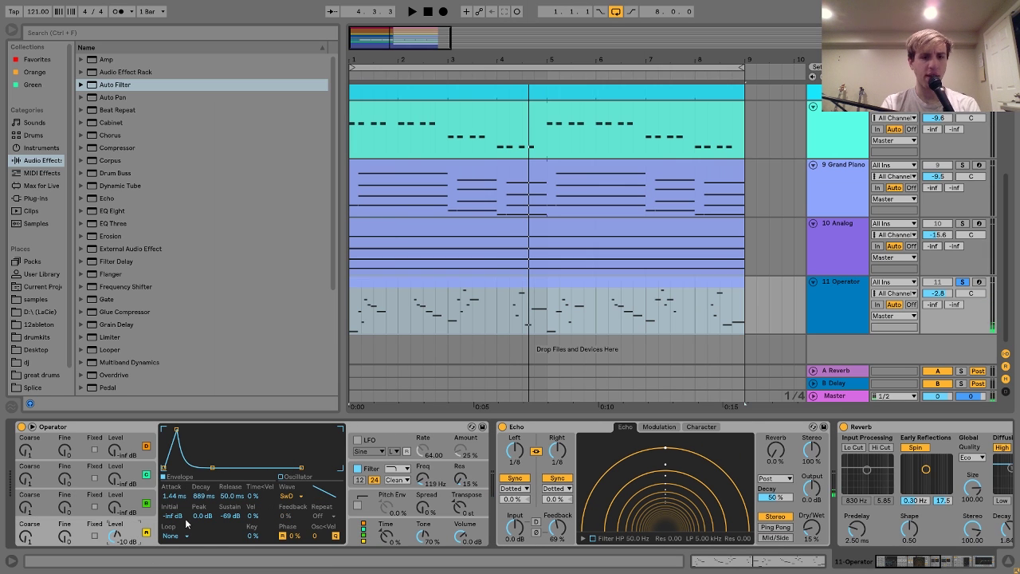
{"action": "left_click", "coordinate": [376, 470]}
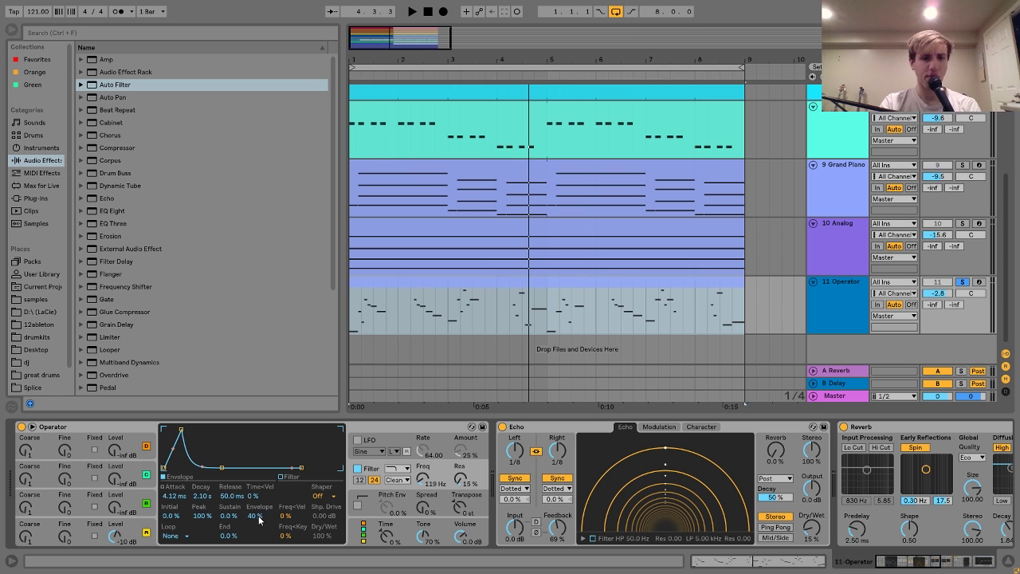
{"action": "key", "text": "space"}
{"action": "key", "text": "space"}
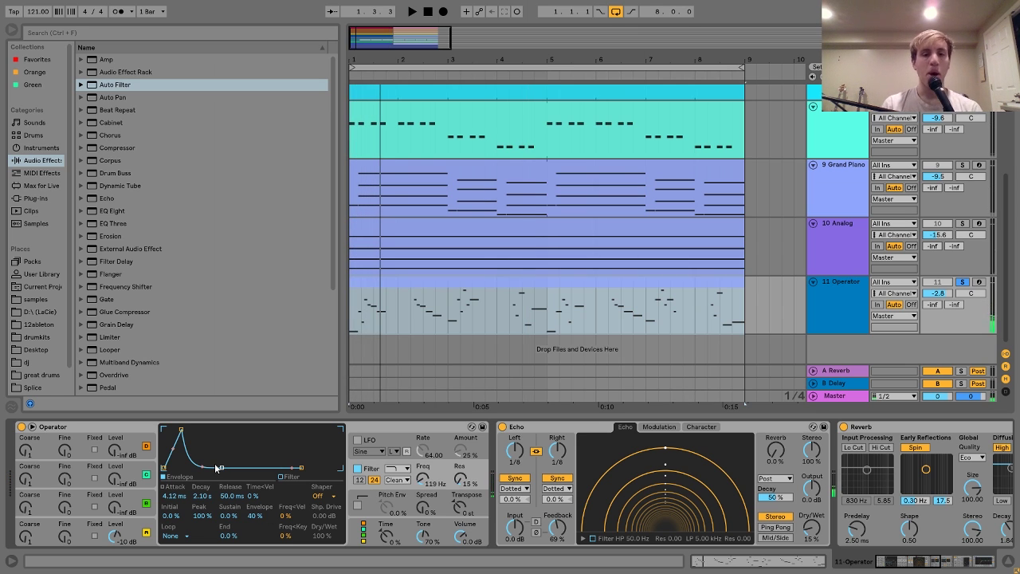
- Compare Echo's Notes and Dotted delay modes on the soloed Operator track, leaving both channels on Dotted
{"action": "scroll", "coordinate": [215, 468], "scroll_direction": "right", "scroll_amount": 5}
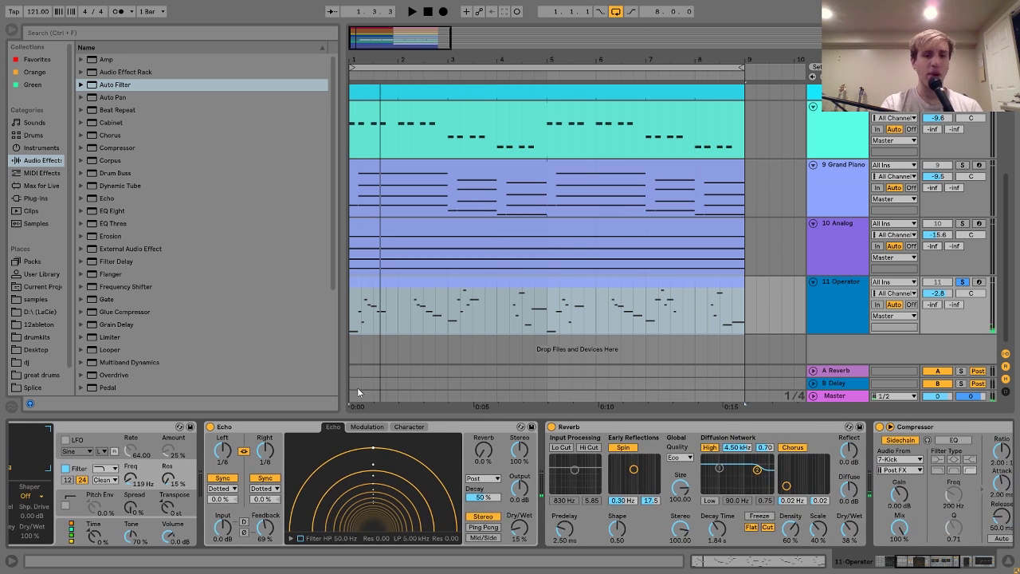
{"action": "left_click", "coordinate": [281, 423]}
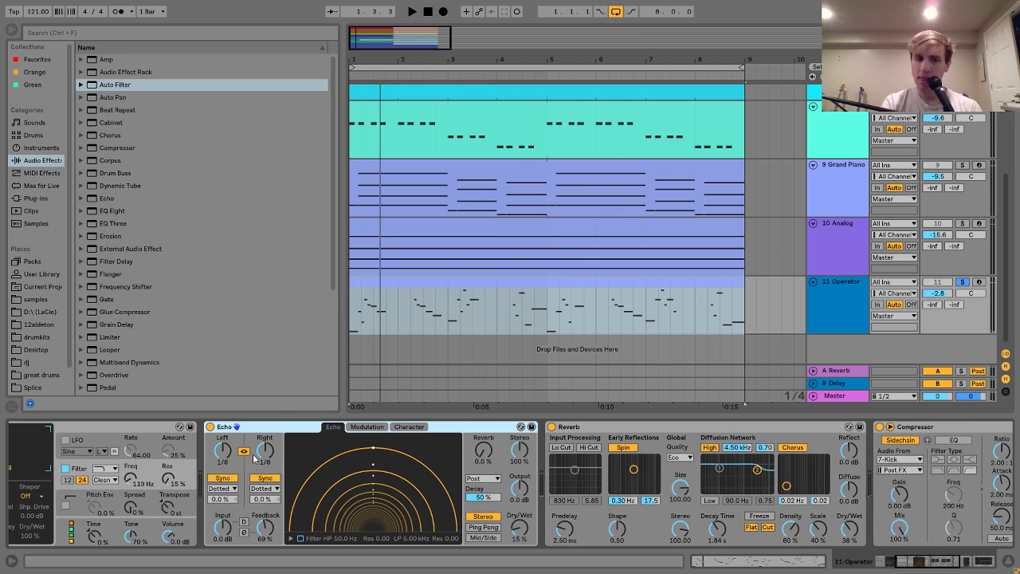
{"action": "left_click", "coordinate": [266, 488]}
{"action": "left_click", "coordinate": [262, 499]}
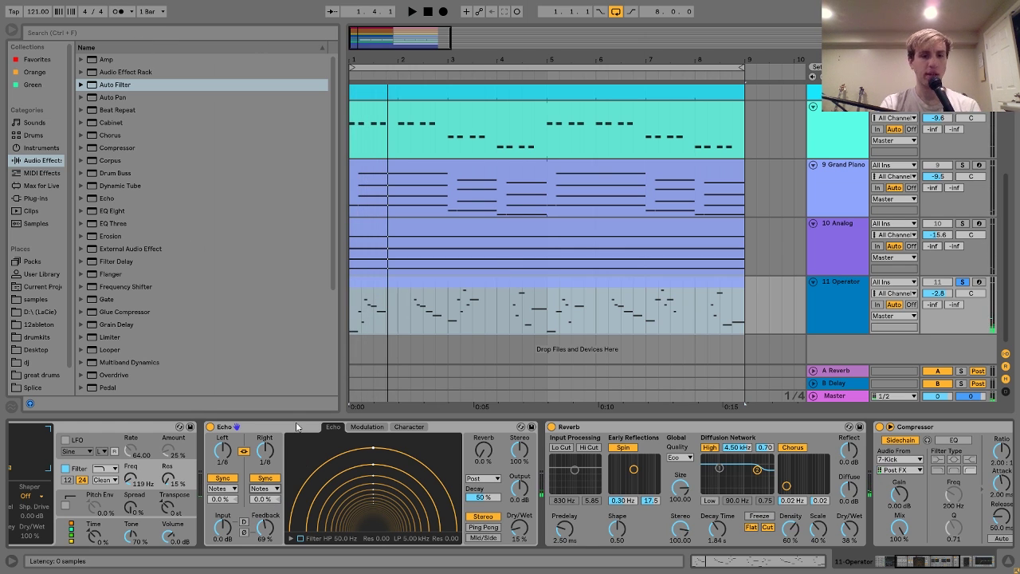
{"action": "left_click", "coordinate": [265, 488]}
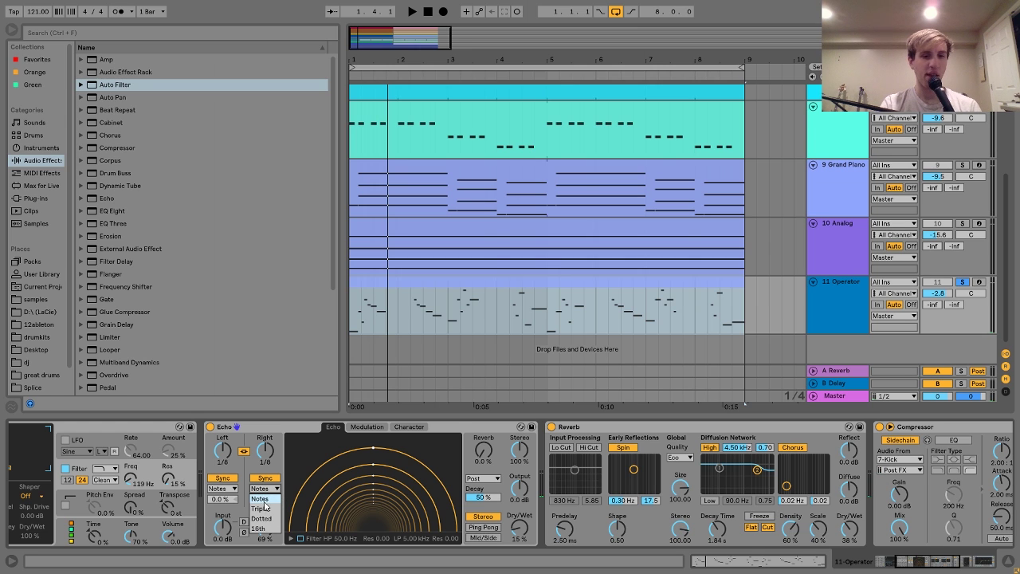
{"action": "left_click", "coordinate": [267, 521]}
{"action": "key", "text": "space"}
{"action": "key", "text": "space"}
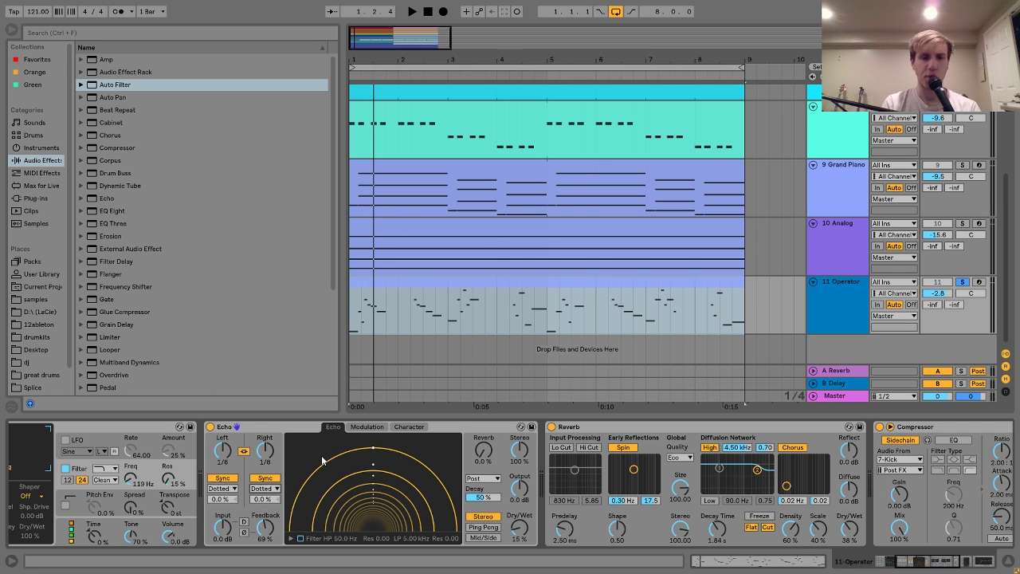
- Play the opening of the soloed Operator melody twice, and set Echo's Dry/Wet to 14%
{"action": "key", "text": "space"}
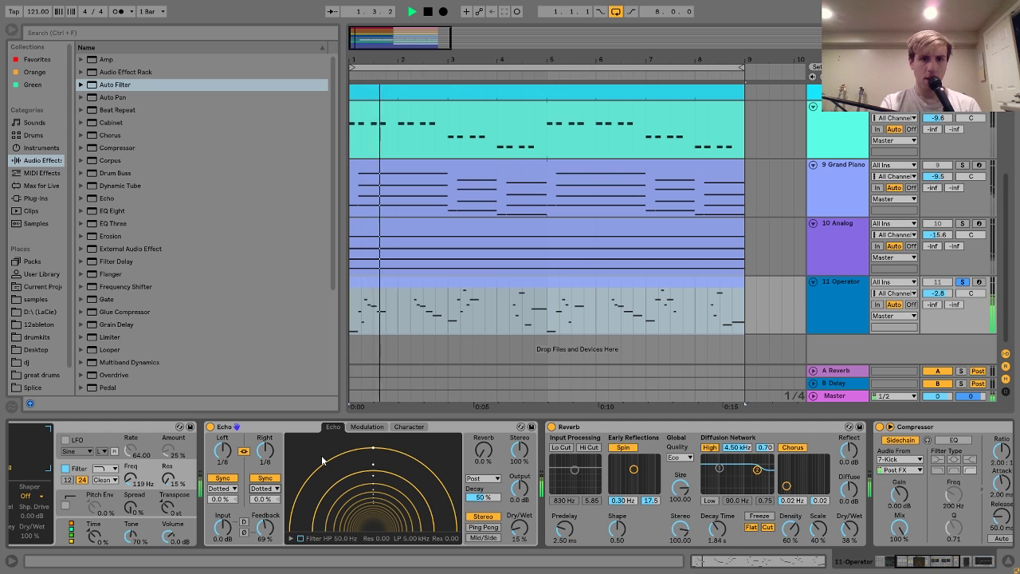
{"action": "key", "text": "space"}
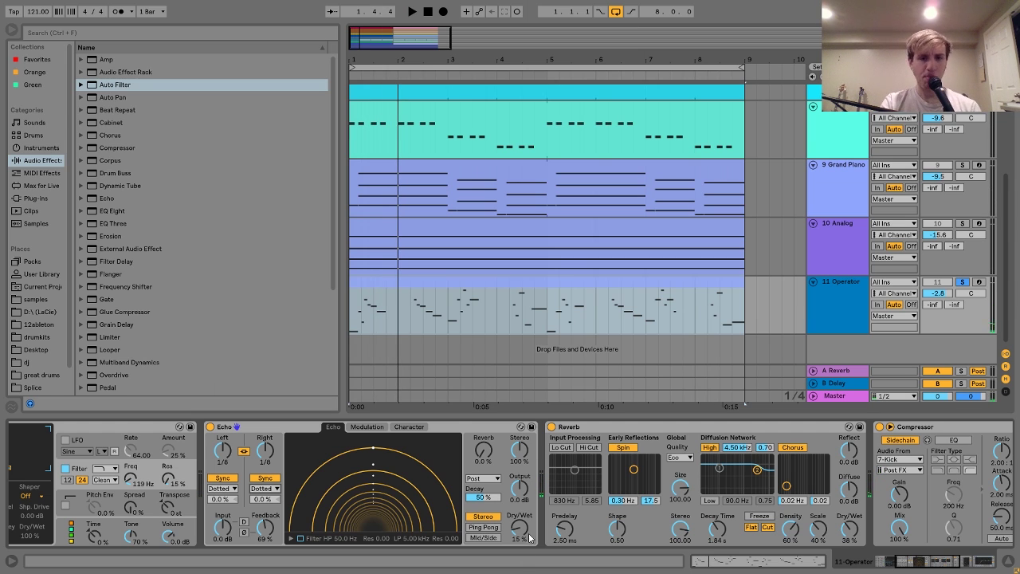
{"action": "key", "text": "space"}
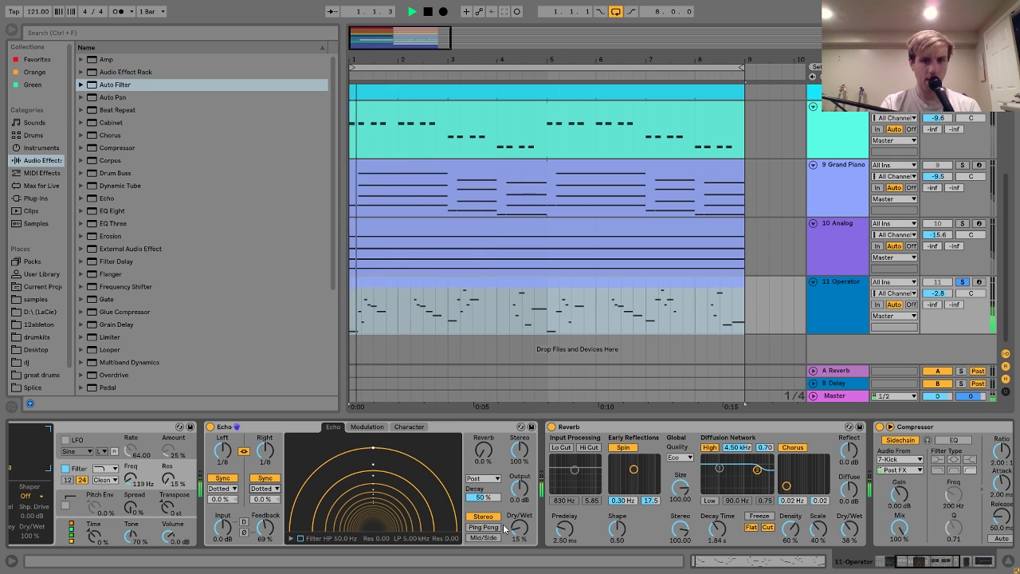
{"action": "key", "text": "space"}
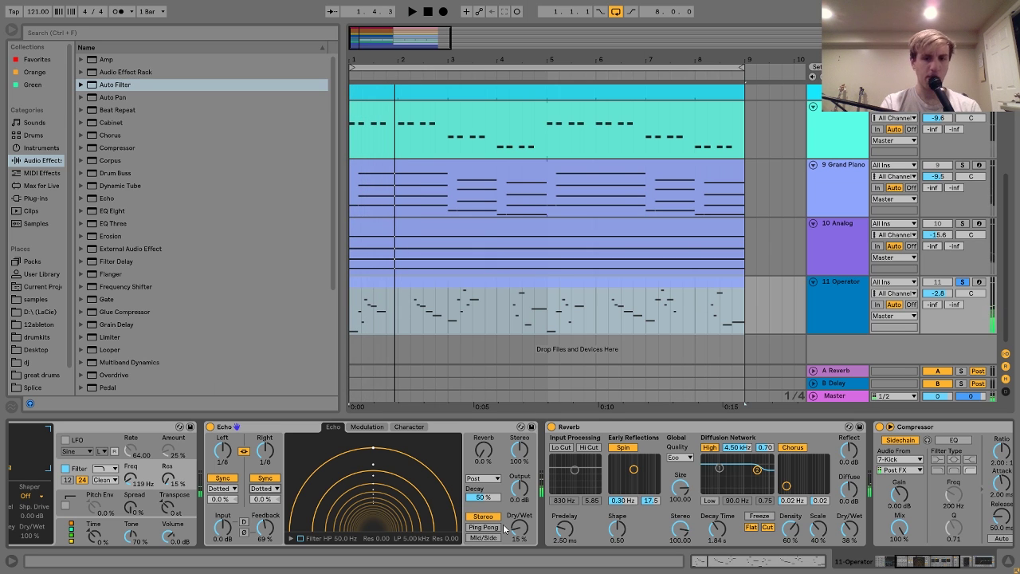
{"action": "mouse_move", "coordinate": [519, 530]}
{"action": "left_mouse_down"}
{"action": "mouse_move", "coordinate": [520, 510]}
{"action": "mouse_move", "coordinate": [519, 542]}
{"action": "left_mouse_up"}
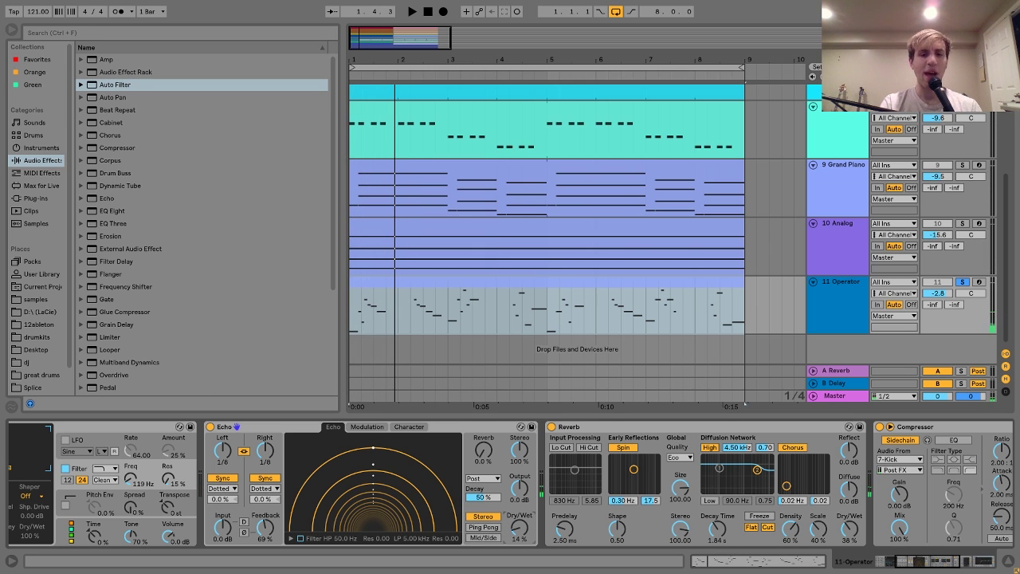
- Show the Operator melody's notes, try Echo's Dry/Wet at 47% during playback, and restore it to 14%
{"action": "double_click", "coordinate": [380, 290]}
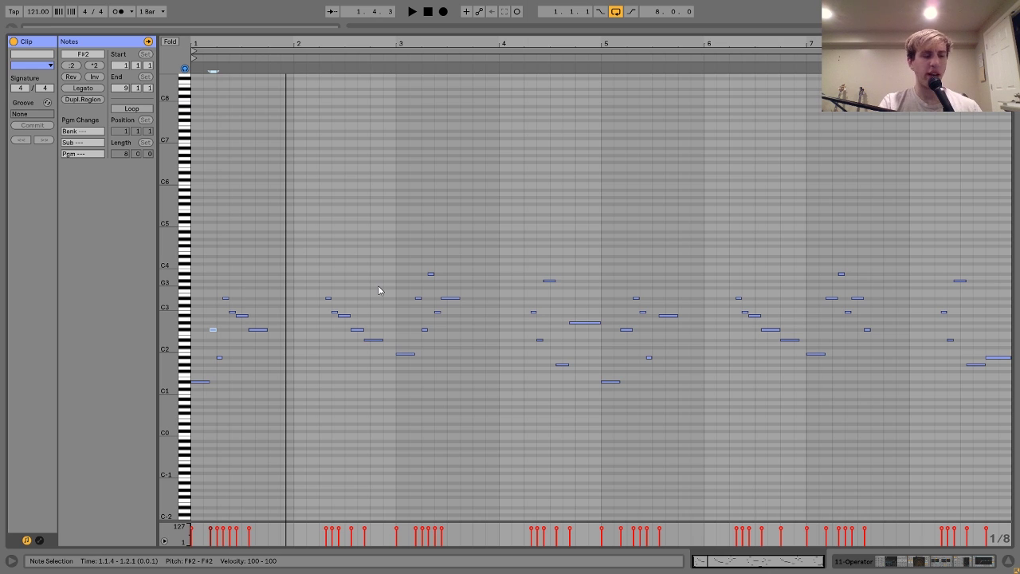
{"action": "key", "text": "space"}
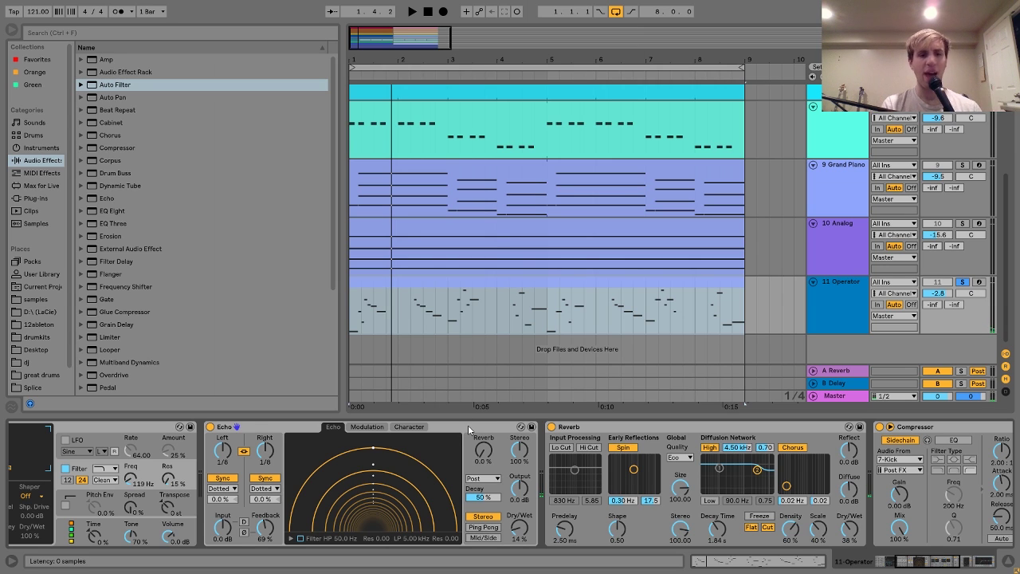
{"action": "left_click", "coordinate": [519, 528]}
{"action": "key", "text": "space"}
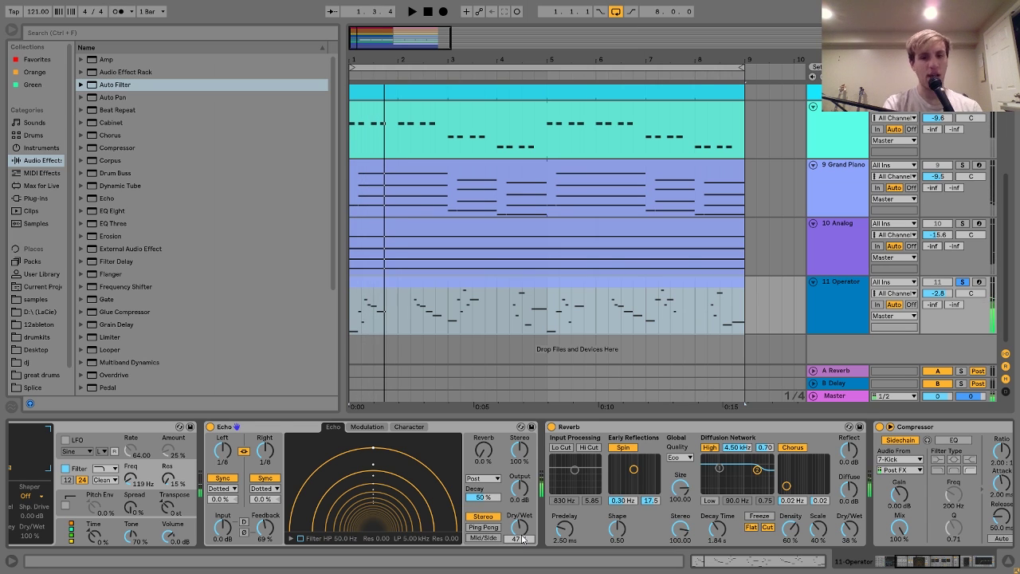
{"action": "type", "text": "14"}
{"action": "key", "text": "Return"}
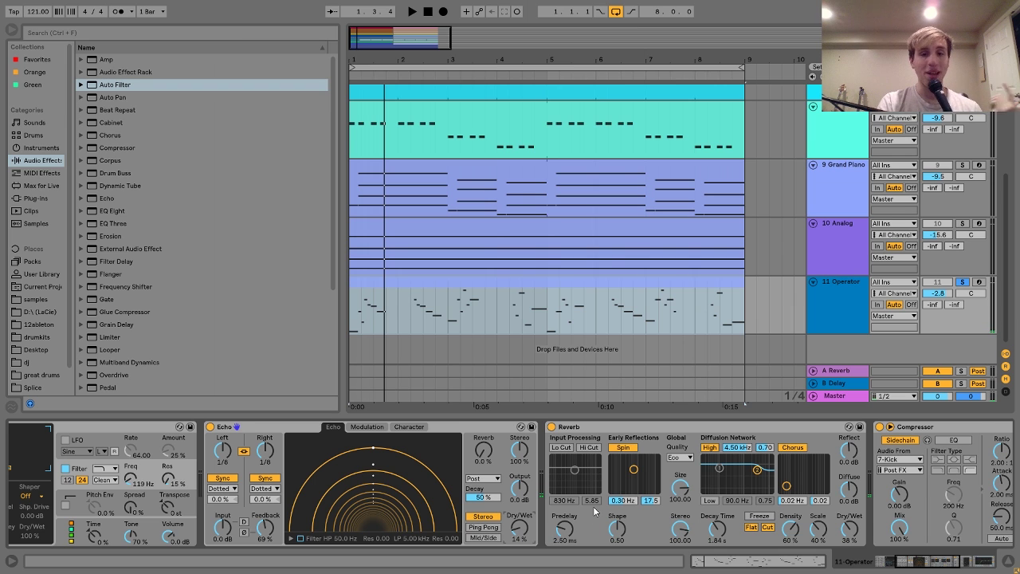
- Examine the Reverb settings on the soloed Operator track, and play the melody's opening several times to hear the effect
{"action": "scroll", "coordinate": [593, 510], "scroll_direction": "right", "scroll_amount": 5}
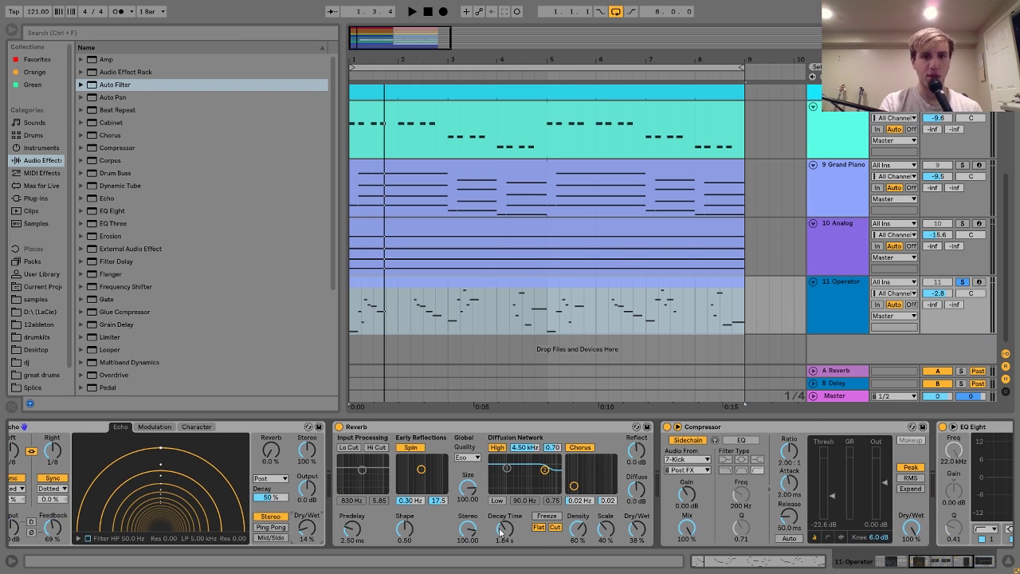
{"action": "key", "text": "space"}
{"action": "key", "text": "space"}
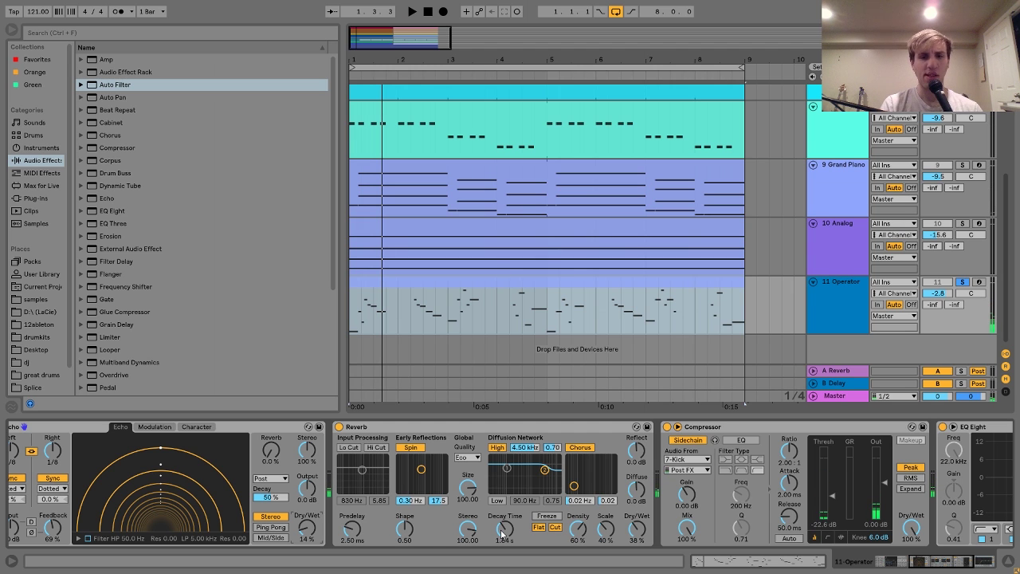
{"action": "scroll", "coordinate": [545, 442], "scroll_direction": "right", "scroll_amount": 1}
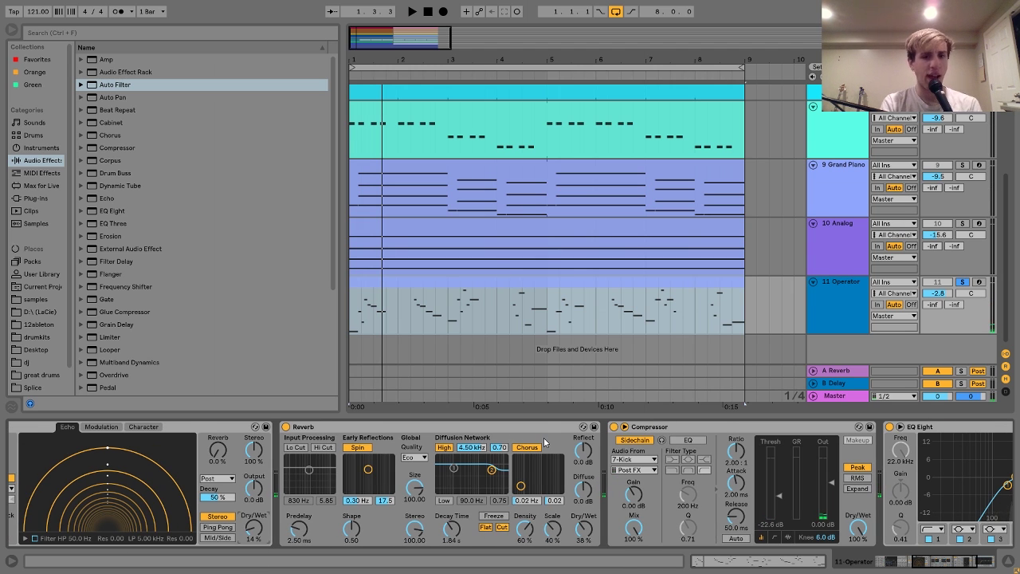
{"action": "scroll", "coordinate": [417, 507], "scroll_direction": "left", "scroll_amount": 10}
{"action": "scroll", "coordinate": [296, 480], "scroll_direction": "right", "scroll_amount": 9}
{"action": "key", "text": "space"}
{"action": "scroll", "coordinate": [298, 483], "scroll_direction": "right", "scroll_amount": 1}
{"action": "key", "text": "space"}
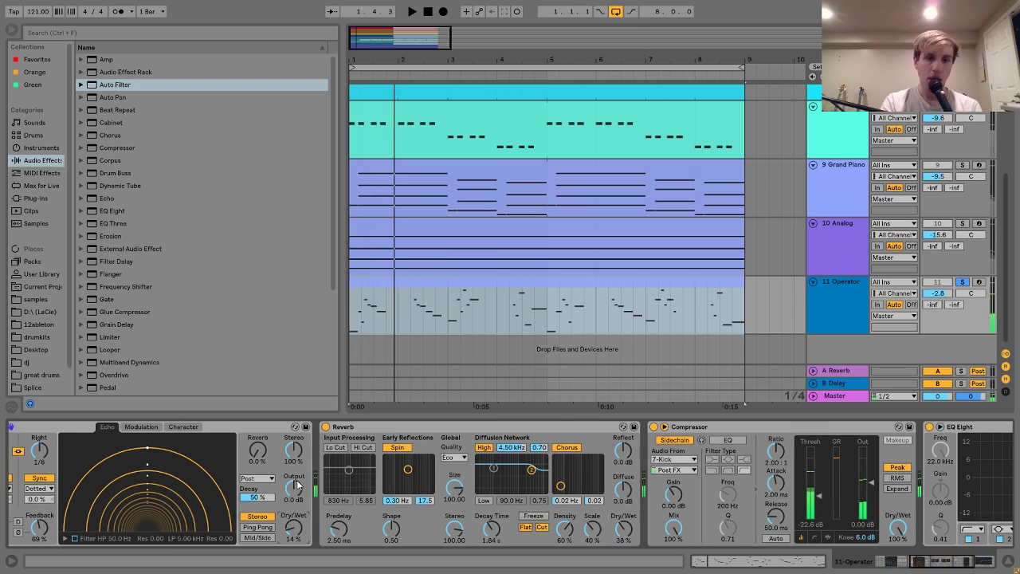
{"action": "key", "text": "space"}
{"action": "key", "text": "space"}
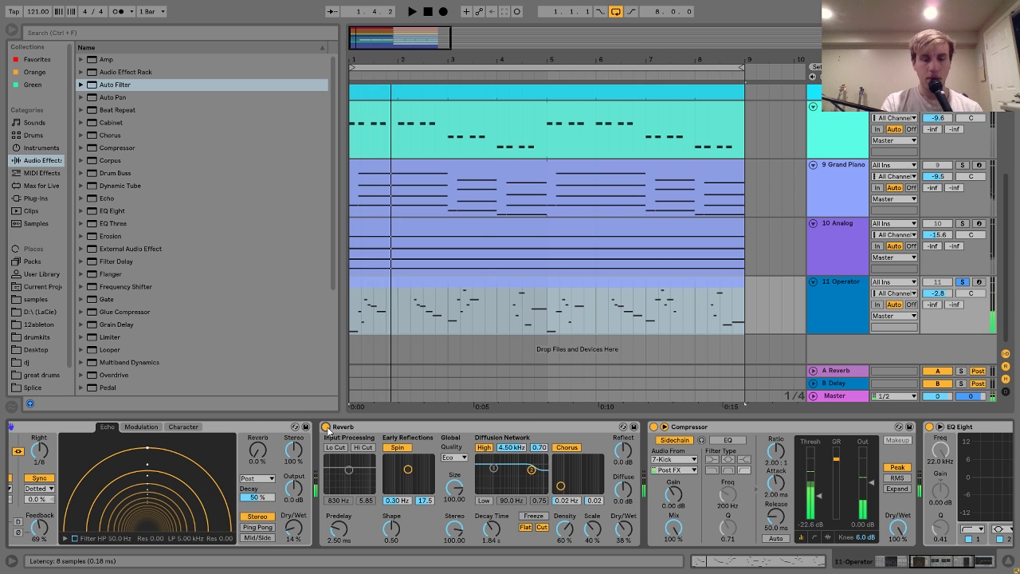
- Show the Operator track's kick-sidechained Compressor and its EQ Eight low cut, playing the melody's opening through them
{"action": "scroll", "coordinate": [327, 430], "scroll_direction": "right", "scroll_amount": 5}
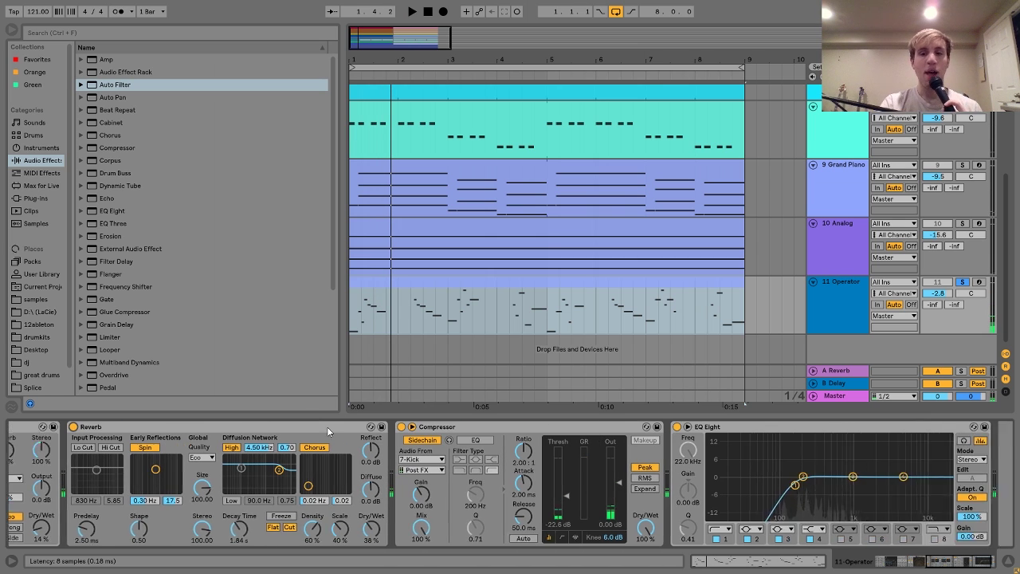
{"action": "left_click", "coordinate": [417, 430]}
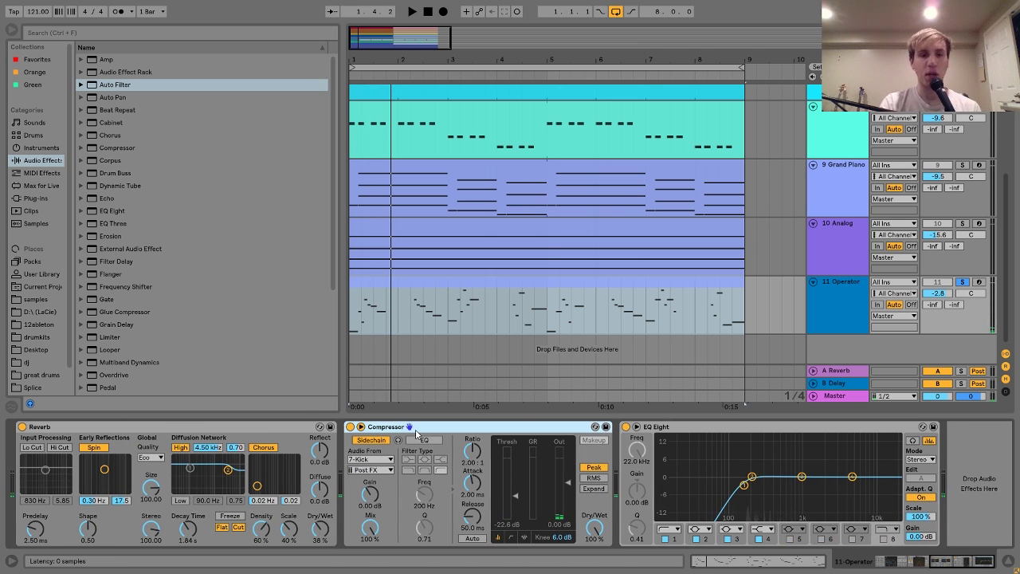
{"action": "key", "text": "space"}
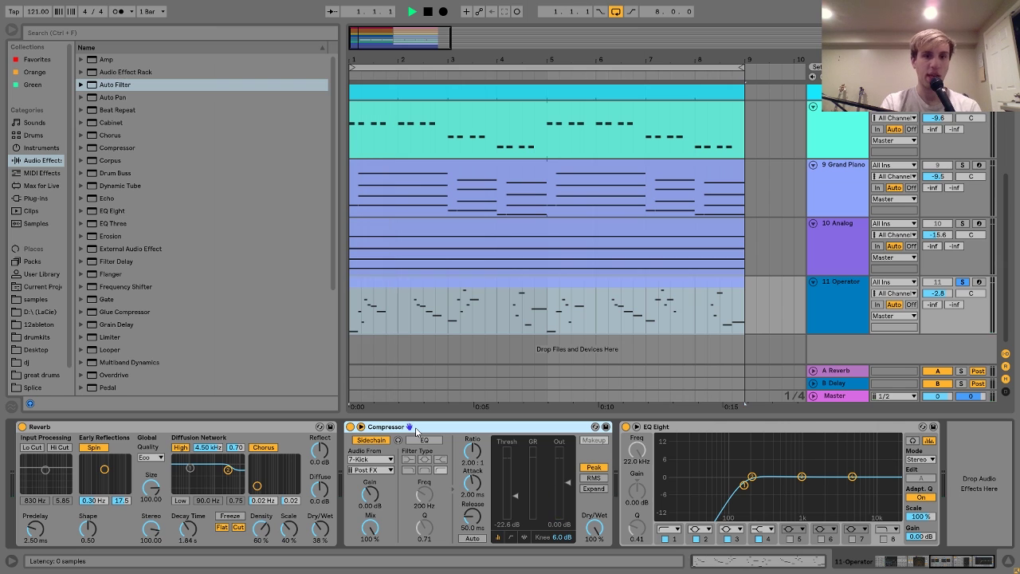
{"action": "key", "text": "space"}
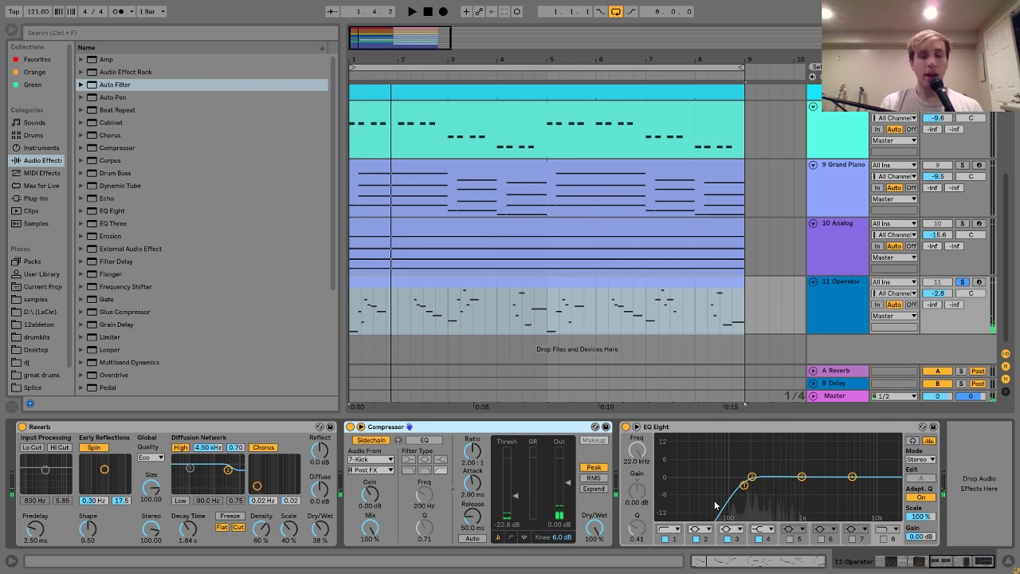
{"action": "key", "text": "space"}
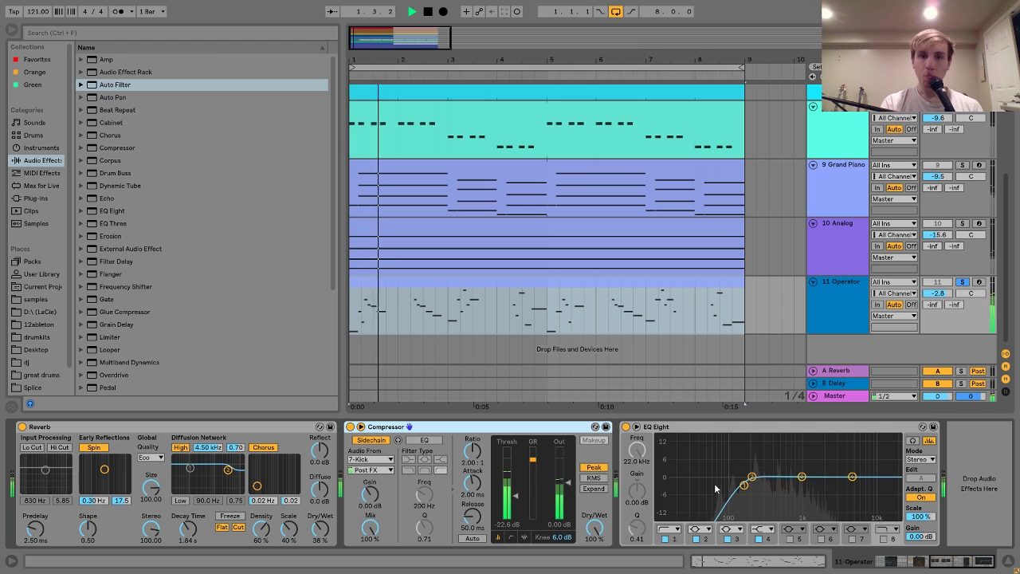
{"action": "key", "text": "space"}
{"action": "scroll", "coordinate": [717, 472], "scroll_direction": "left", "scroll_amount": 5}
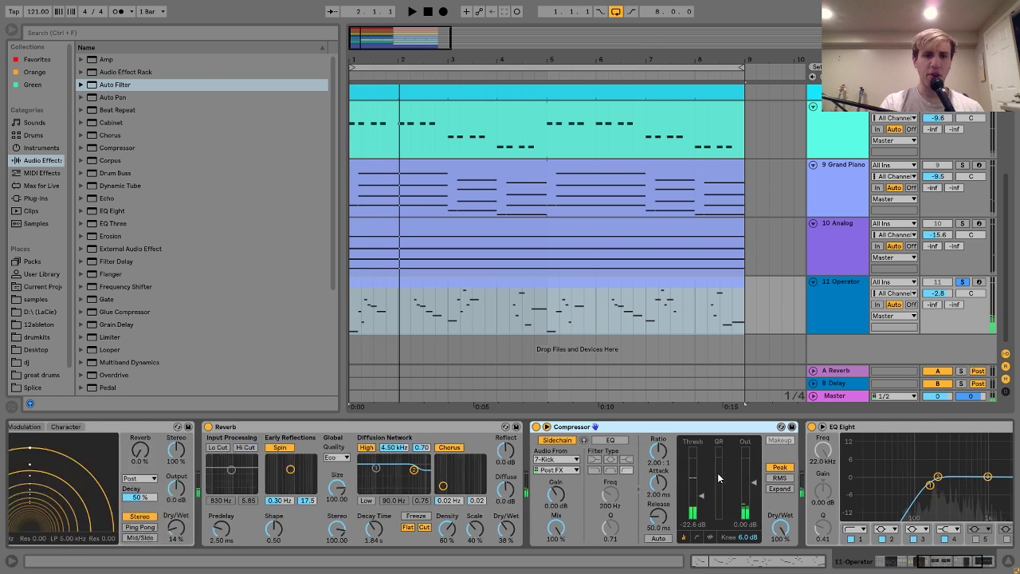
- Solo the Grand Piano with the Operator, clear all solos so every track plays, and select the Operator track
{"action": "left_click", "coordinate": [961, 165], "text": "ctrl"}
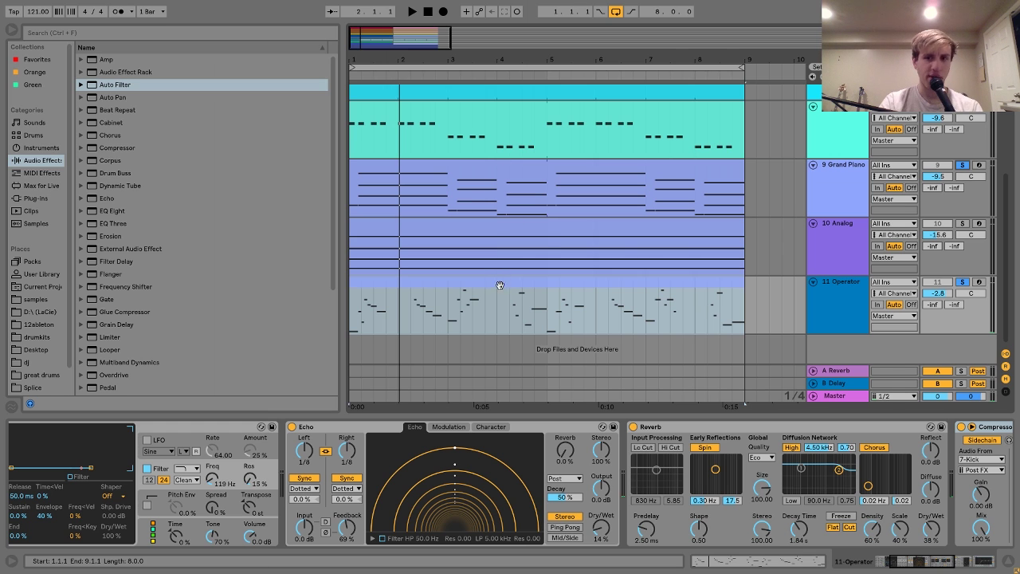
{"action": "left_click", "coordinate": [962, 281]}
{"action": "left_click", "coordinate": [837, 283]}
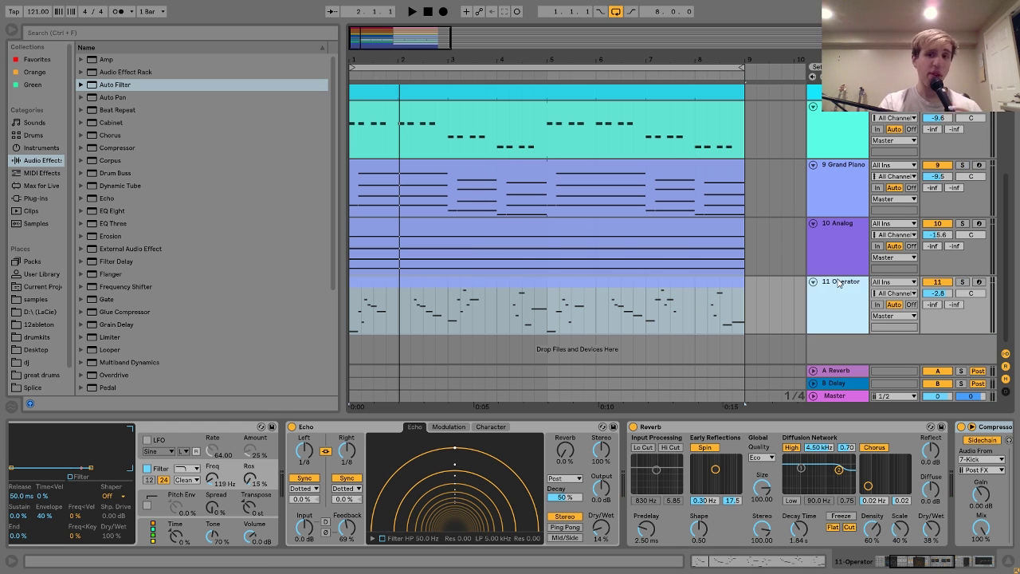
{"action": "scroll", "coordinate": [837, 283], "scroll_direction": "up", "scroll_amount": 5}
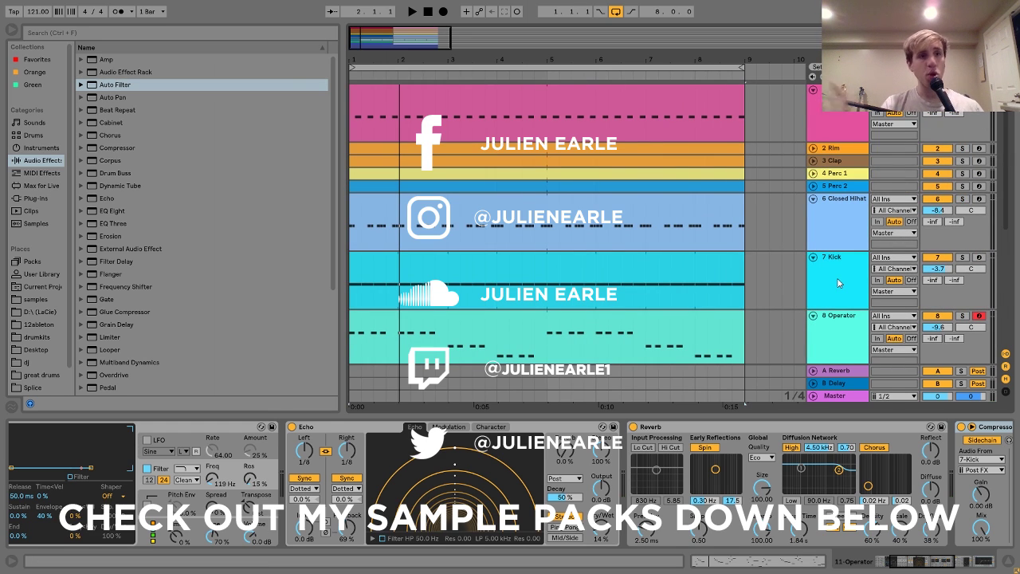